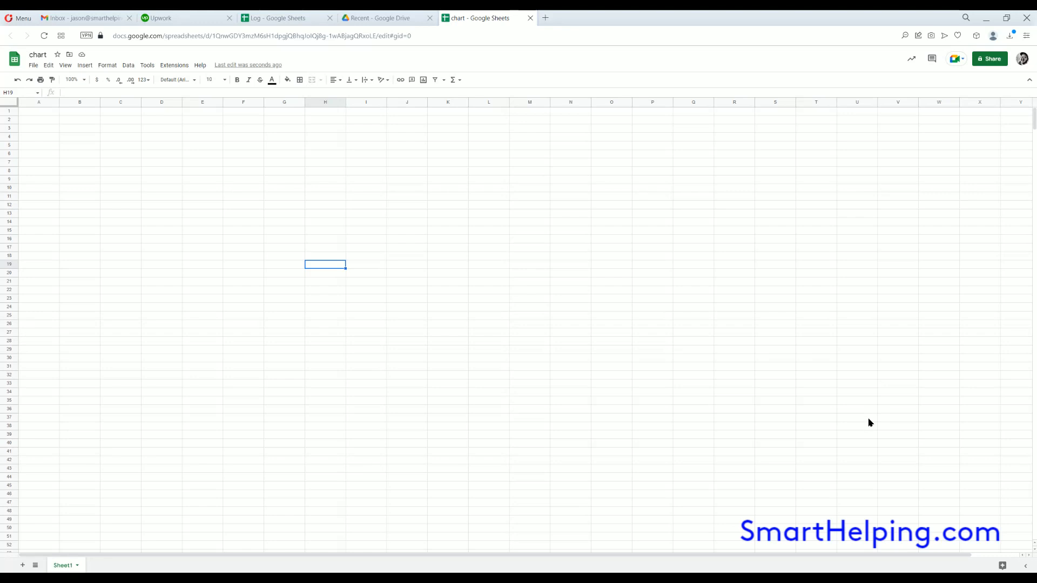
click(546, 17)
text(sm)
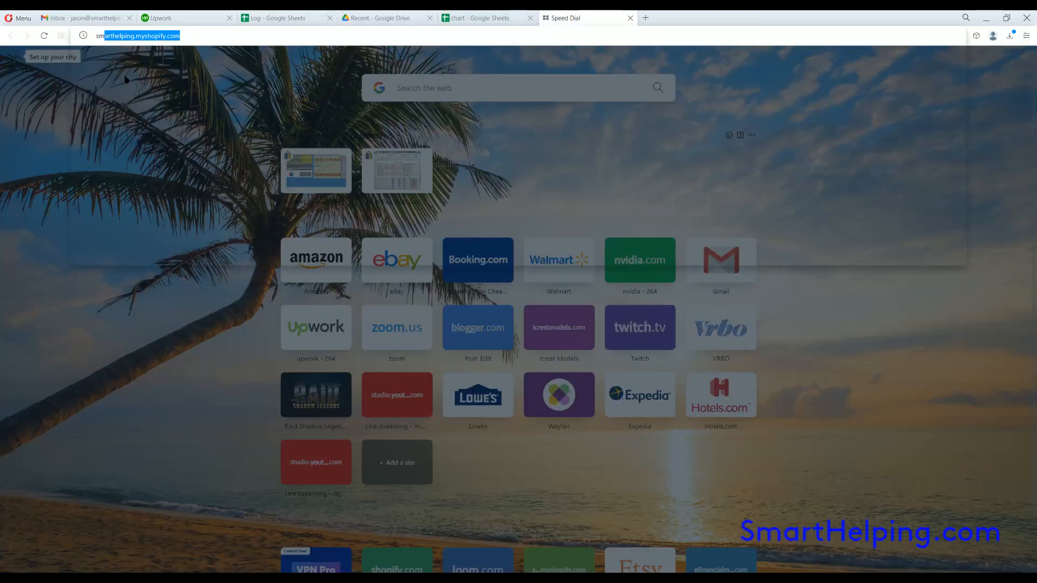
key(Return)
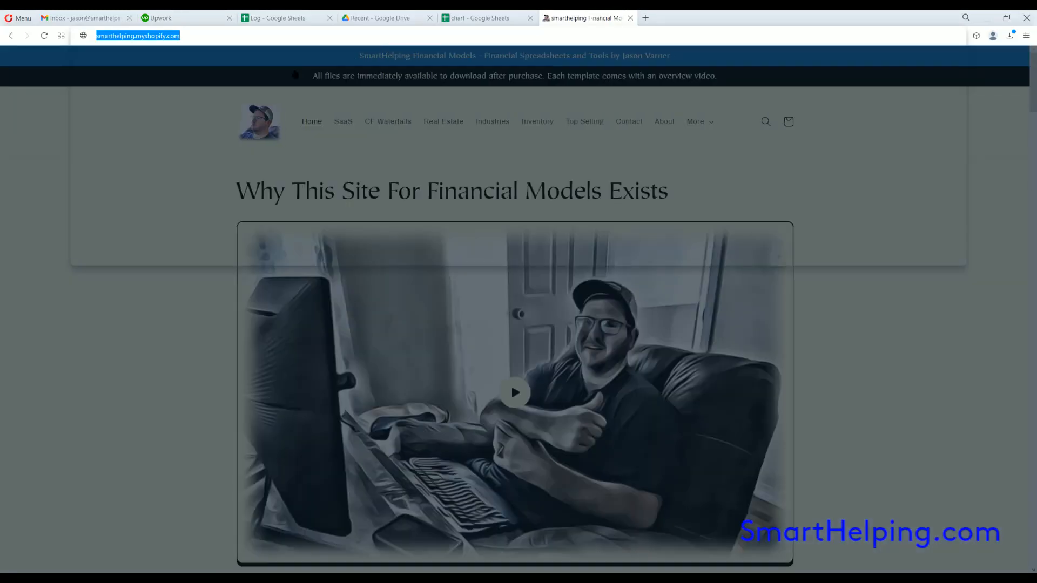
text(smarthelp)
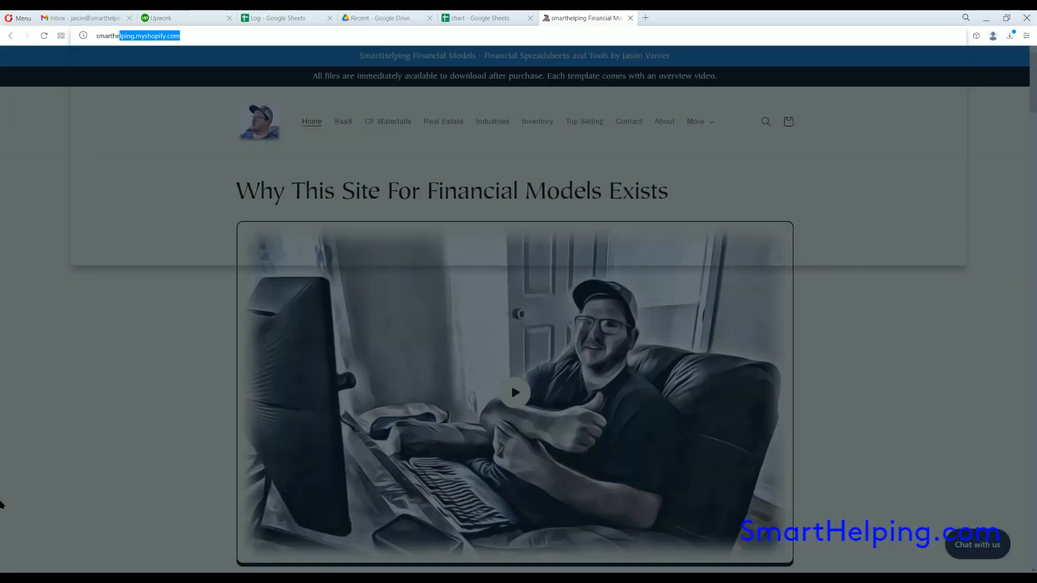
key(Return)
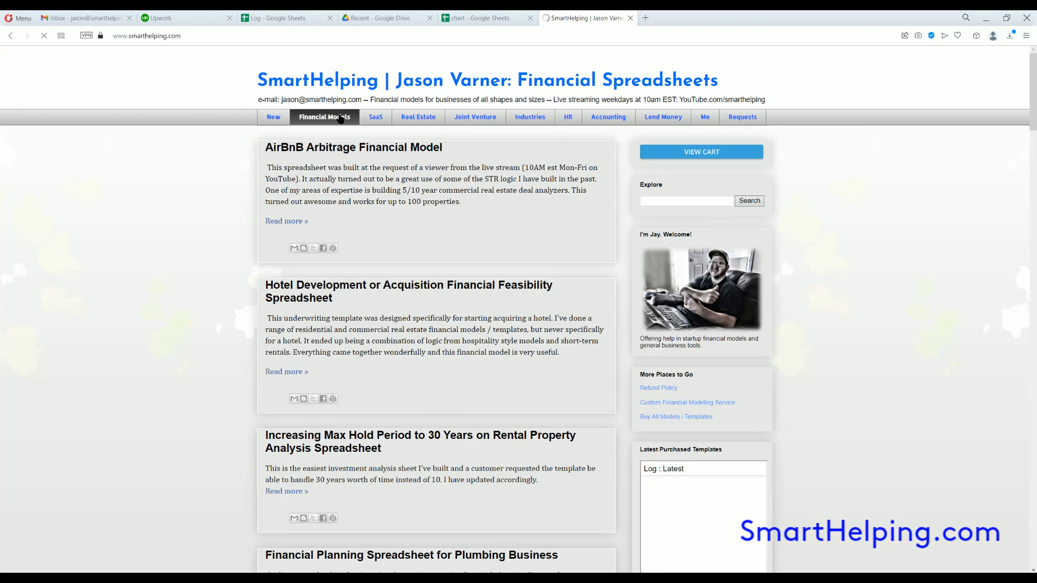
click(321, 118)
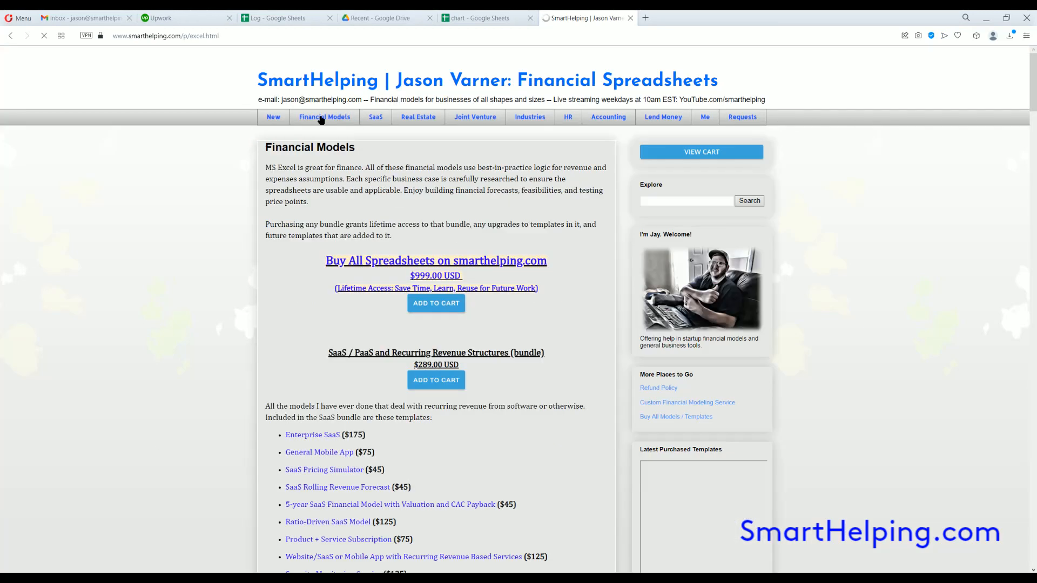
Look through the template bundles on the Financial Models page, including the Google Sheets and Sales Pipeline / CRM bundles
scroll(292, 193, down, 3)
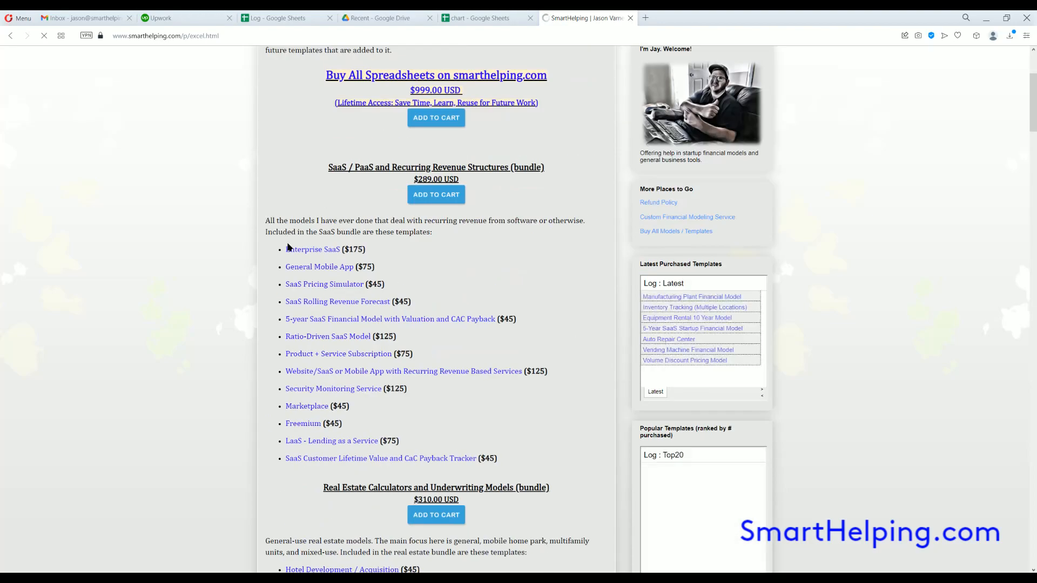
scroll(292, 246, down, 3)
scroll(323, 98, down, 12)
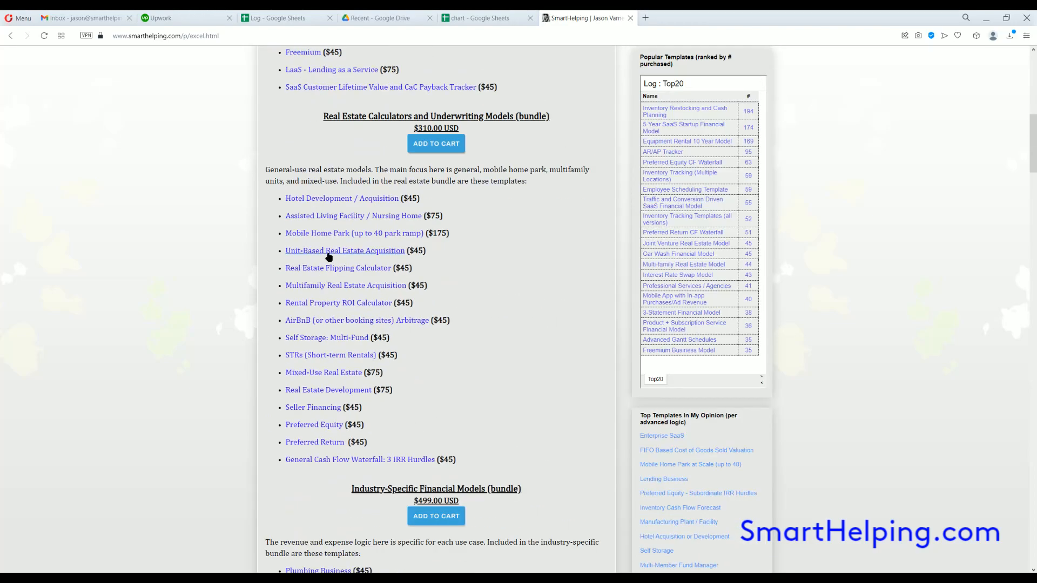
scroll(329, 256, down, 10)
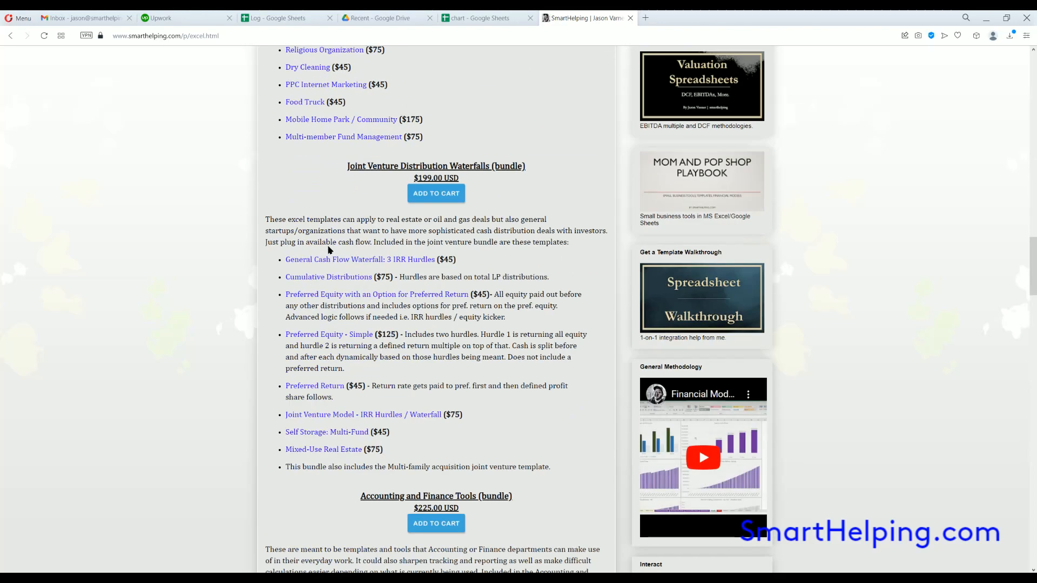
scroll(329, 254, down, 7)
scroll(330, 233, down, 10)
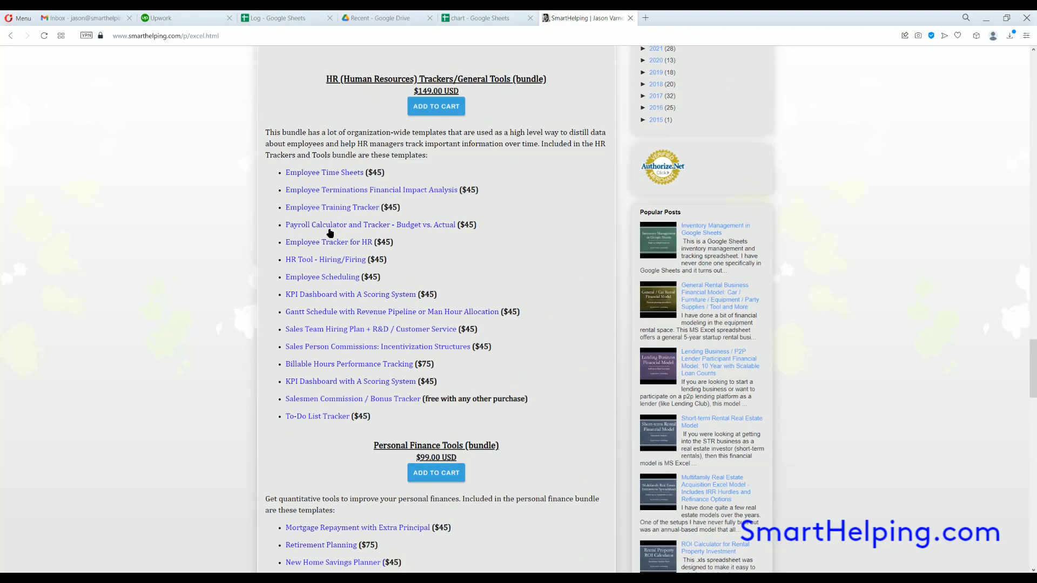
scroll(357, 178, down, 7)
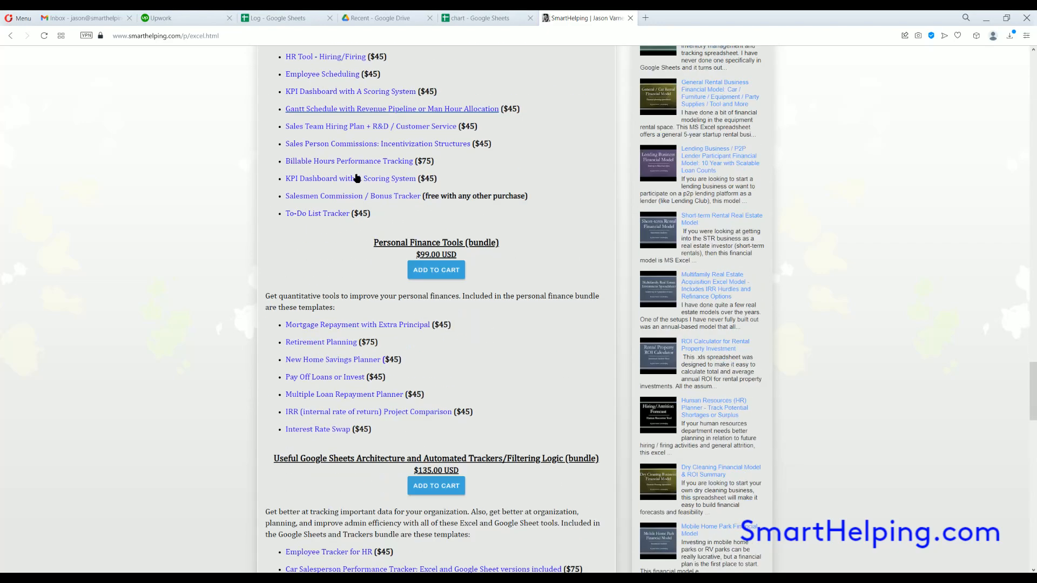
drag(291, 290, 423, 290)
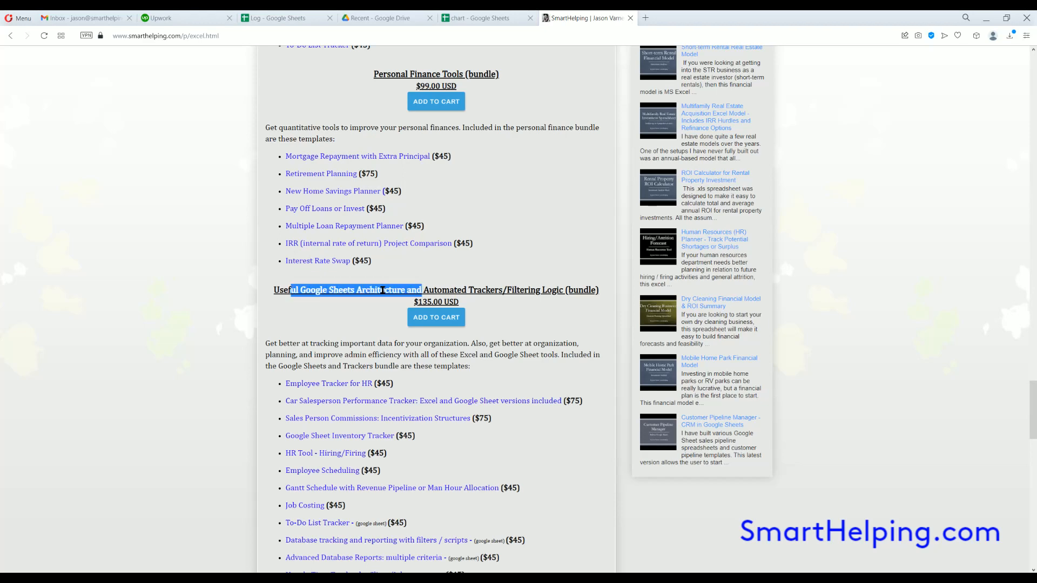
click(337, 292)
scroll(328, 291, down, 3)
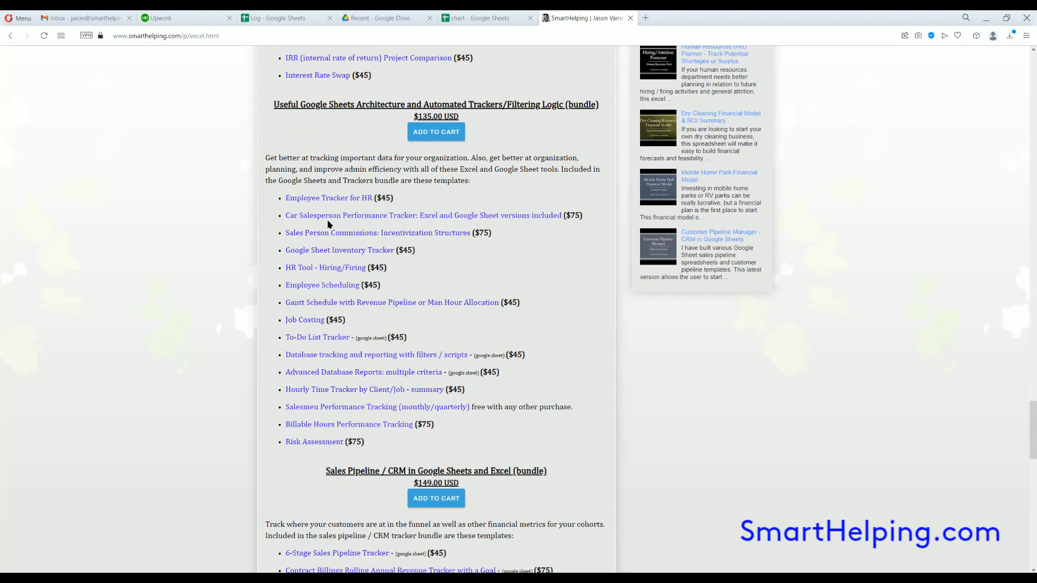
scroll(328, 223, down, 3)
drag(342, 285, 403, 285)
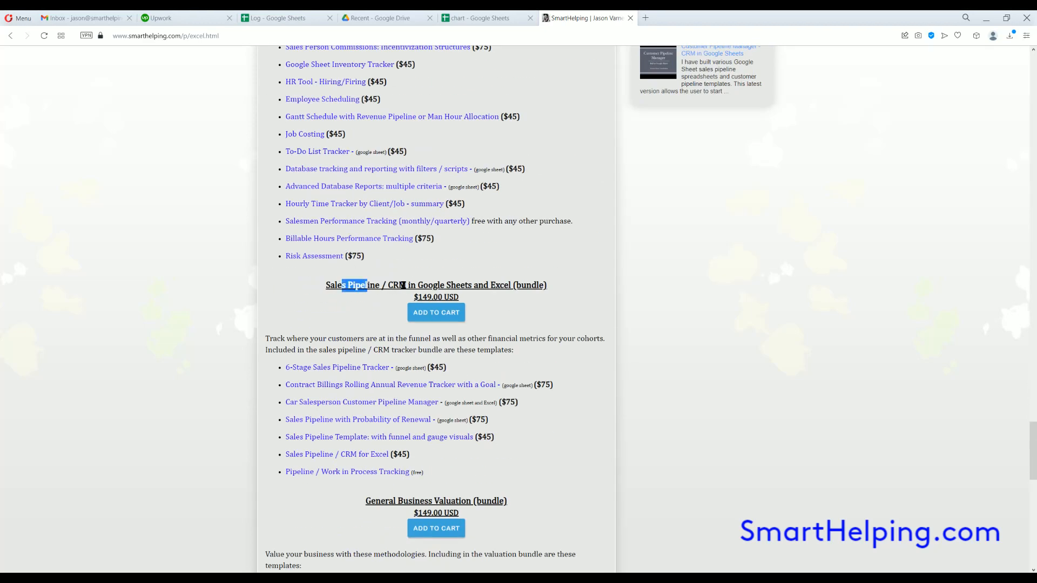
click(388, 285)
key(Home)
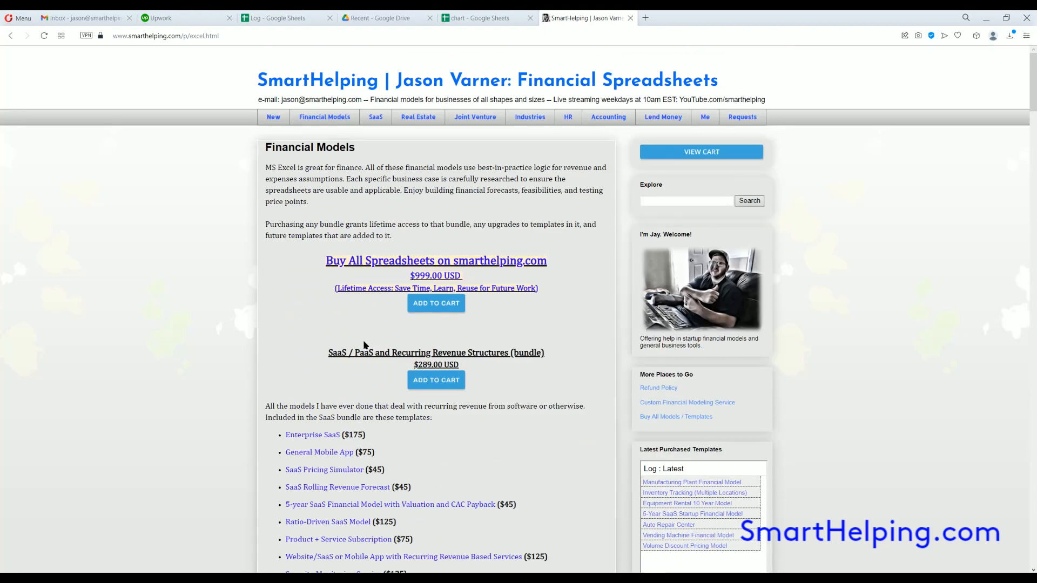
Examine the Buy All Spreadsheets offer and its lifetime access line
drag(327, 257, 458, 263)
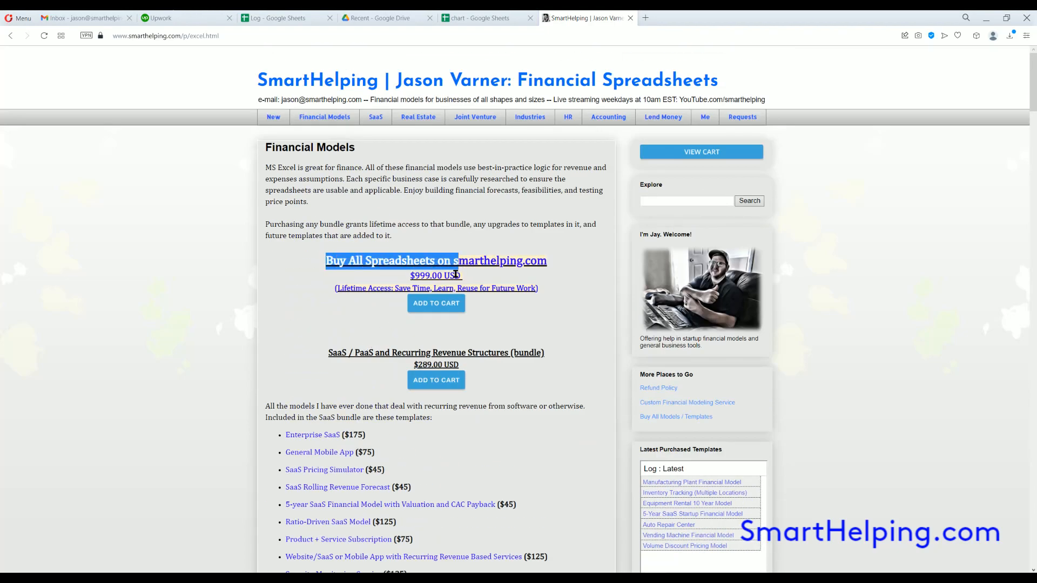
click(456, 274)
drag(338, 288, 400, 289)
click(405, 291)
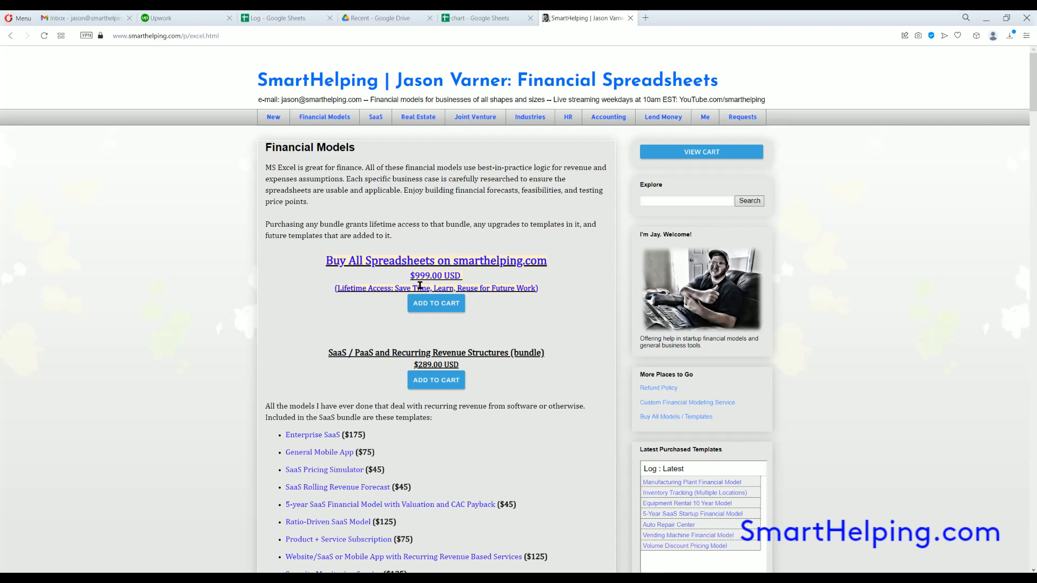
Switch back to the chart spreadsheet in Google Sheets and enter the headers type in A1 and color in B1
click(492, 15)
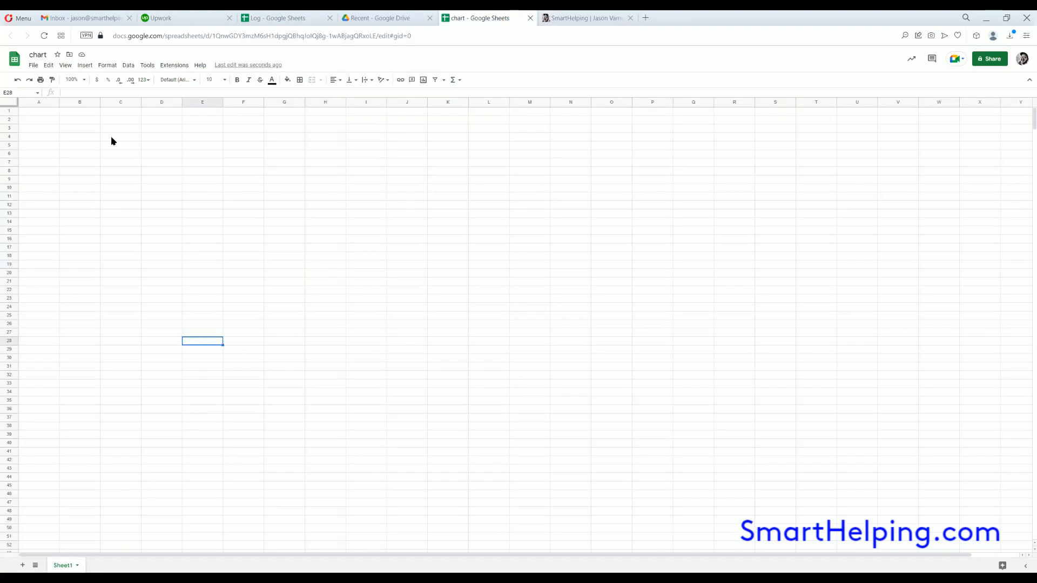
click(47, 113)
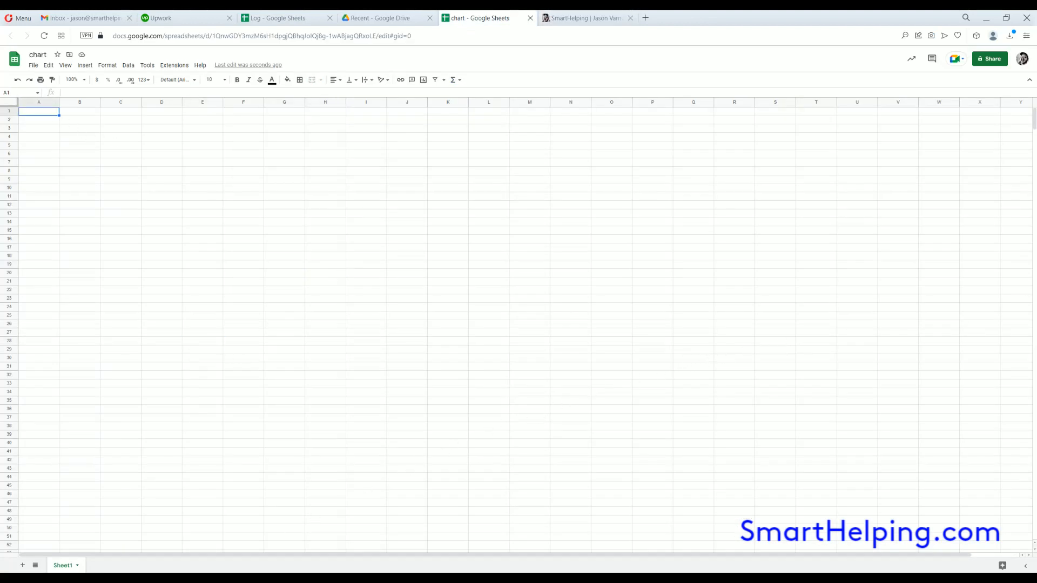
text(type)
key(Return)
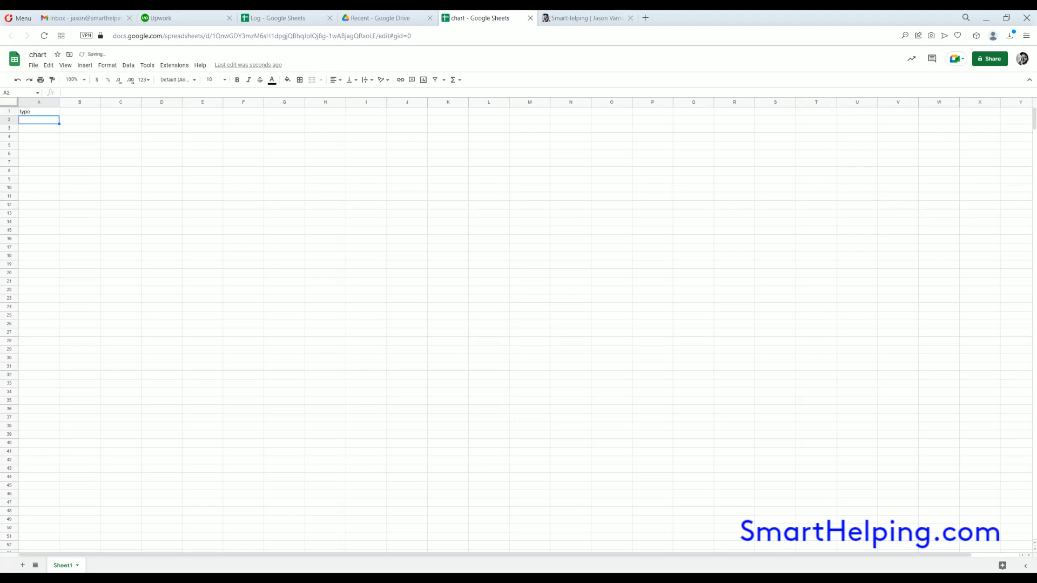
key(Up)
key(Right)
text(color)
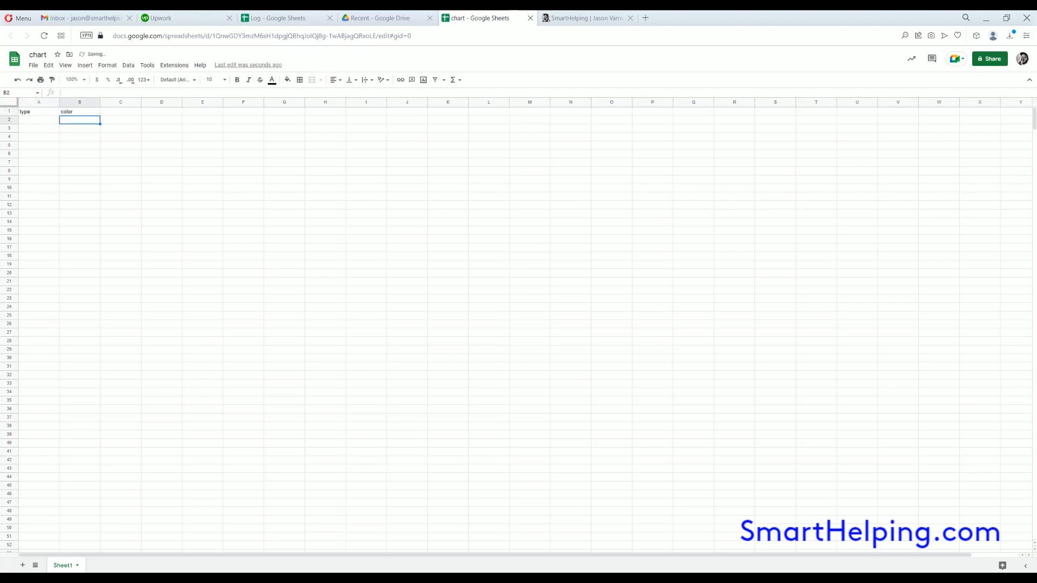
key(Tab)
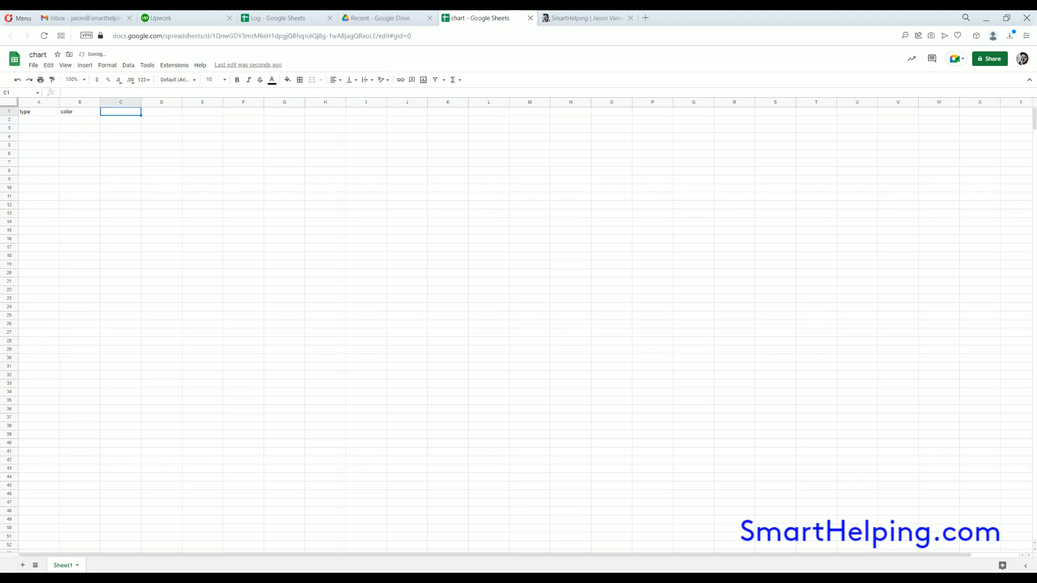
Fill the type column in A2:A8 with big, tall, short, small, small, big and tall
key(Return)
key(Left)
text(big)
key(Return)
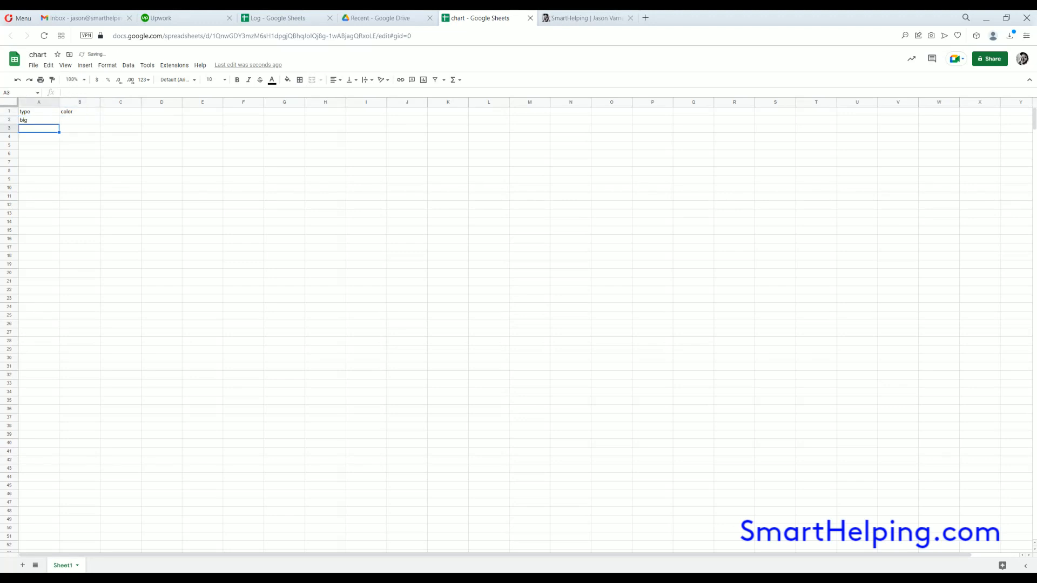
text(tall)
key(Return)
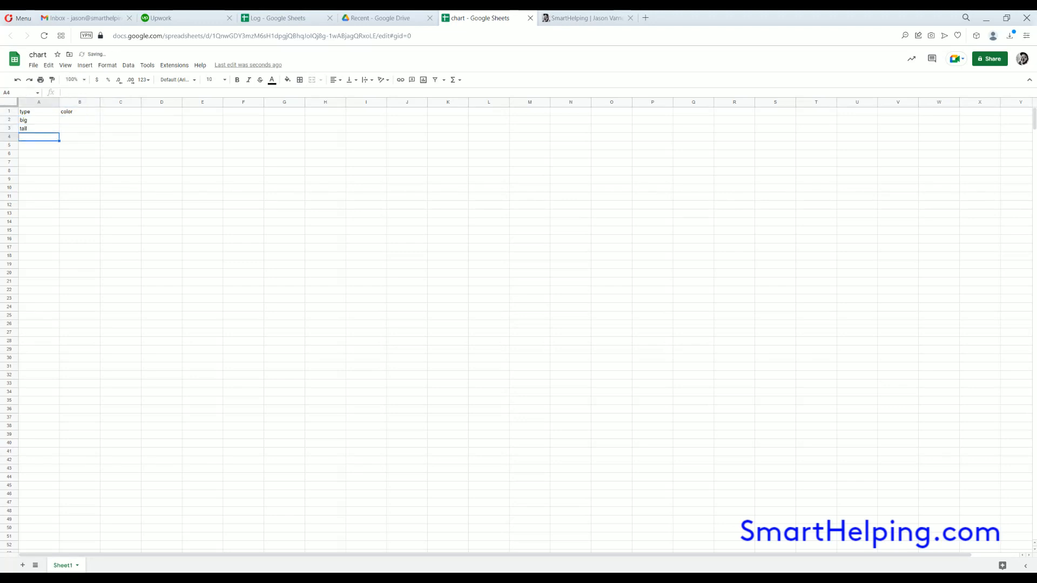
text(short)
key(Return)
text(small)
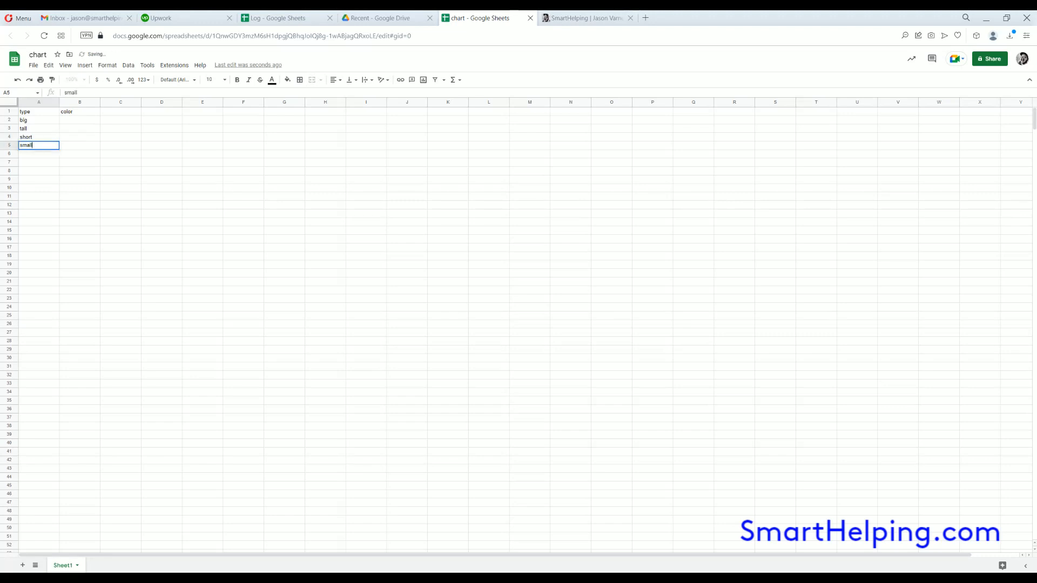
key(Return)
text(small)
key(Return)
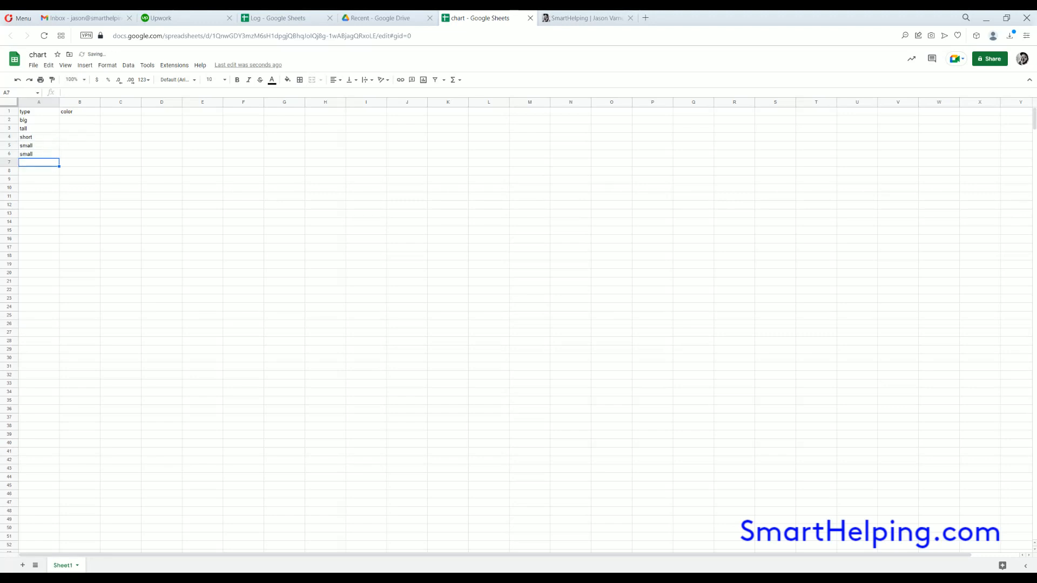
text(big)
key(Return)
text(tall)
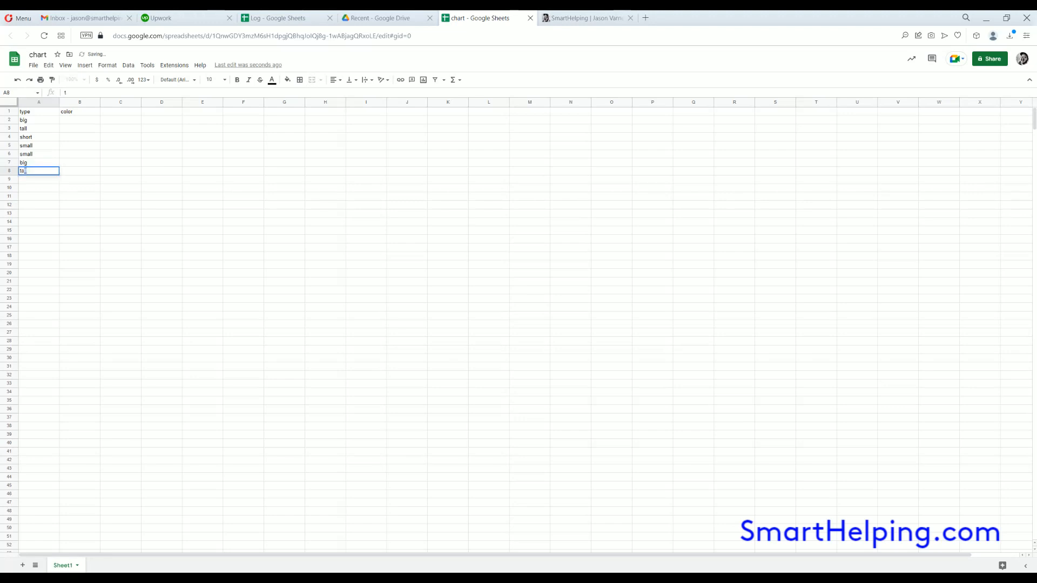
key(Return)
Fill the color column in B2:B8 with red, red, yellow, red, red, yellow and red
key(Up)
key(Up)
key(Up)
key(Up)
key(Up)
key(Up)
key(Up)
key(Right)
text(red)
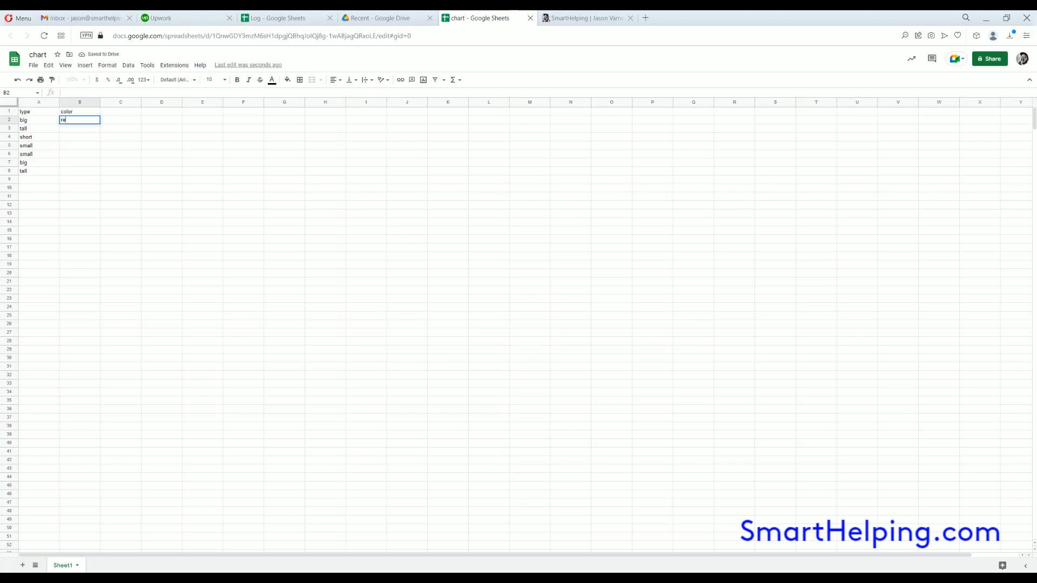
key(Return)
text(red)
key(Return)
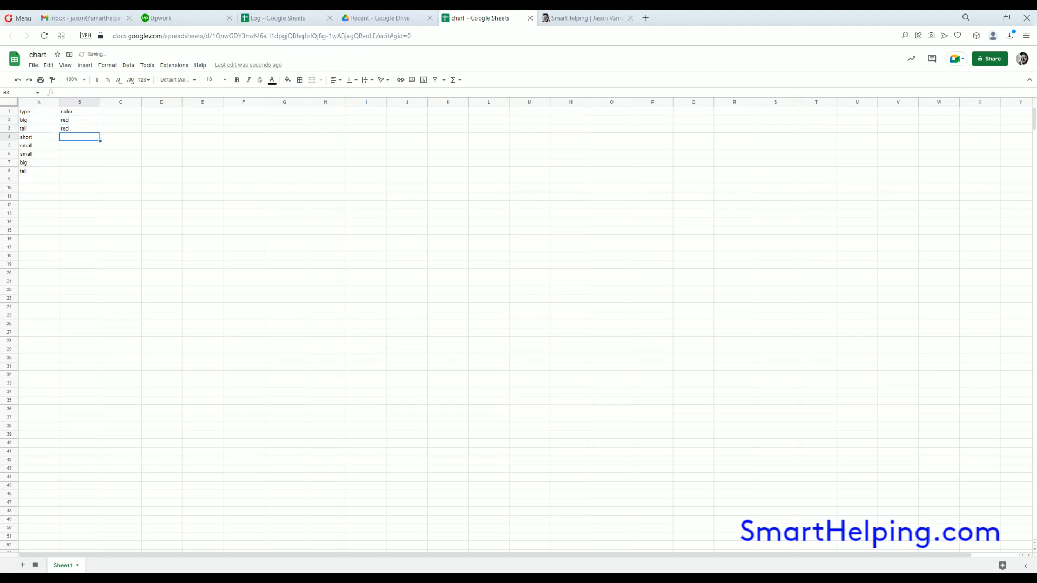
text(yellow)
key(Return)
text(red)
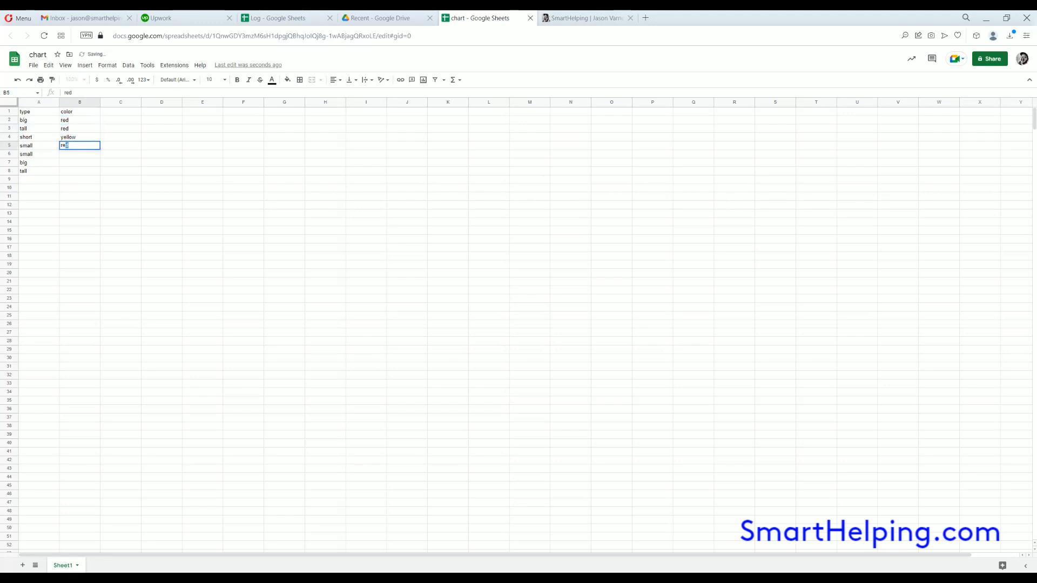
key(Return)
text(red)
key(Return)
text(yellow)
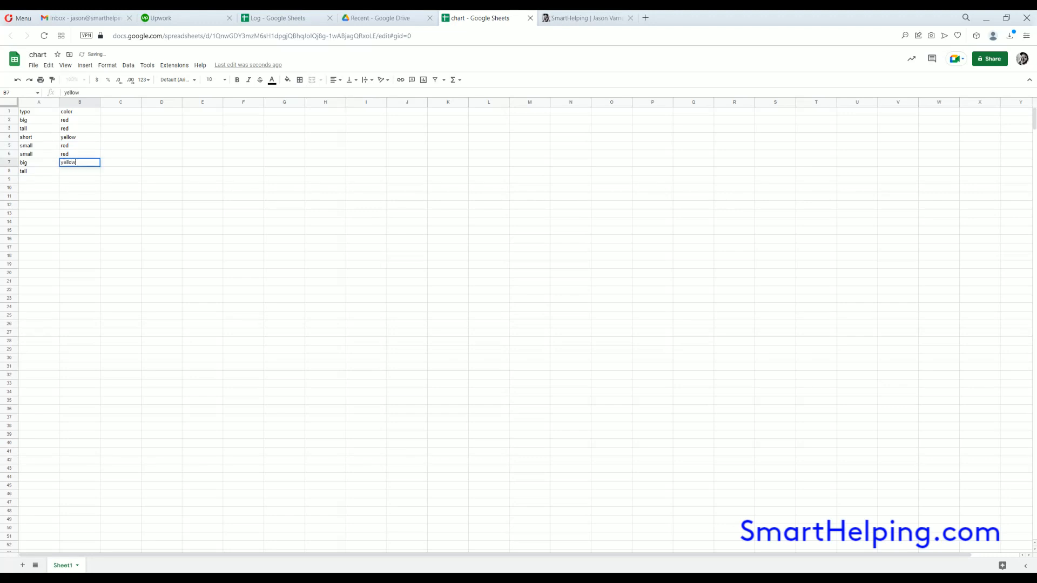
key(Return)
text(red)
key(Return)
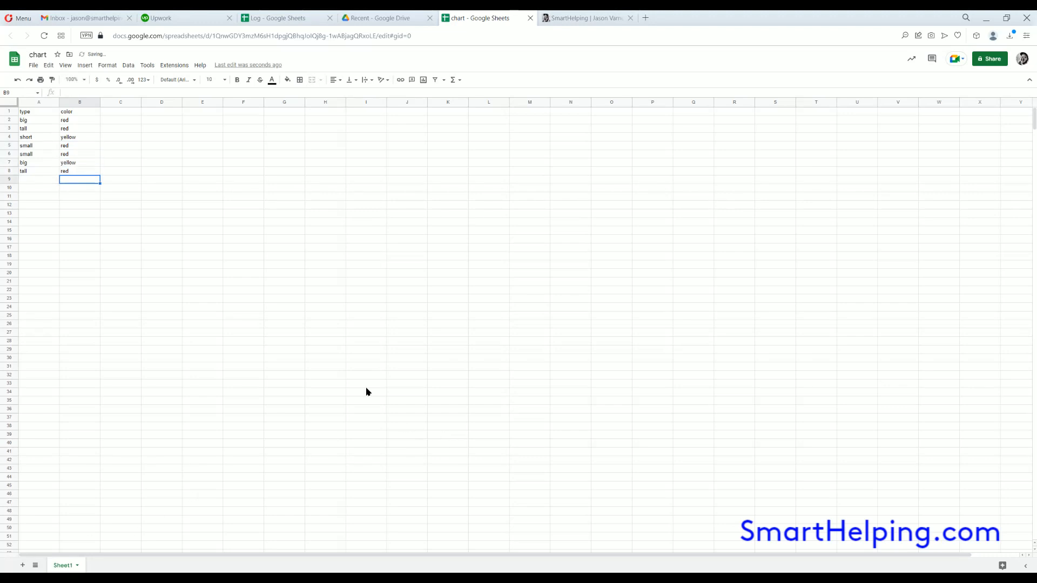
Make the type and color headers in row 1 bold
drag(70, 112, 81, 229)
click(238, 80)
click(250, 211)
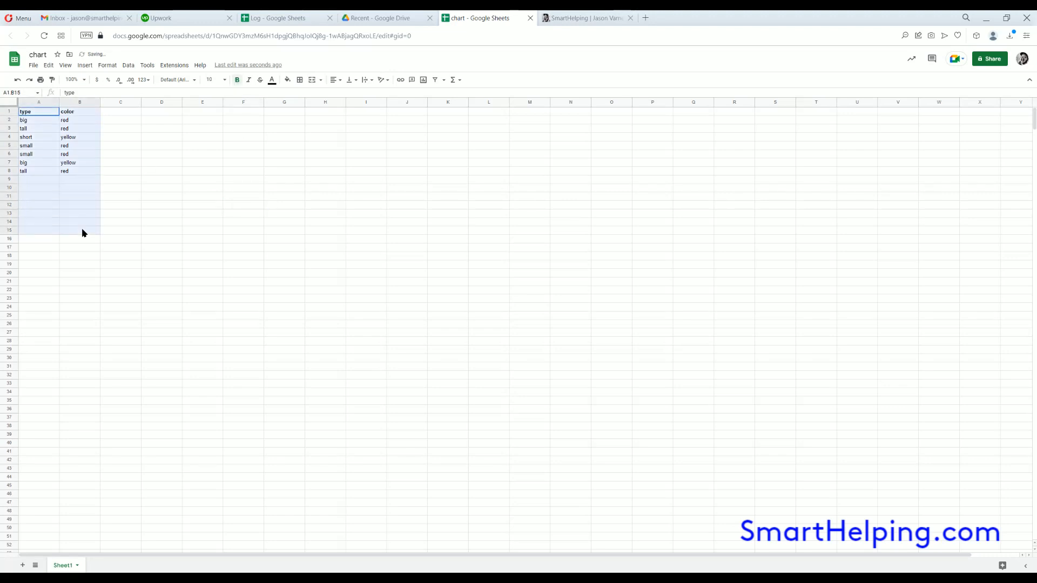
click(325, 214)
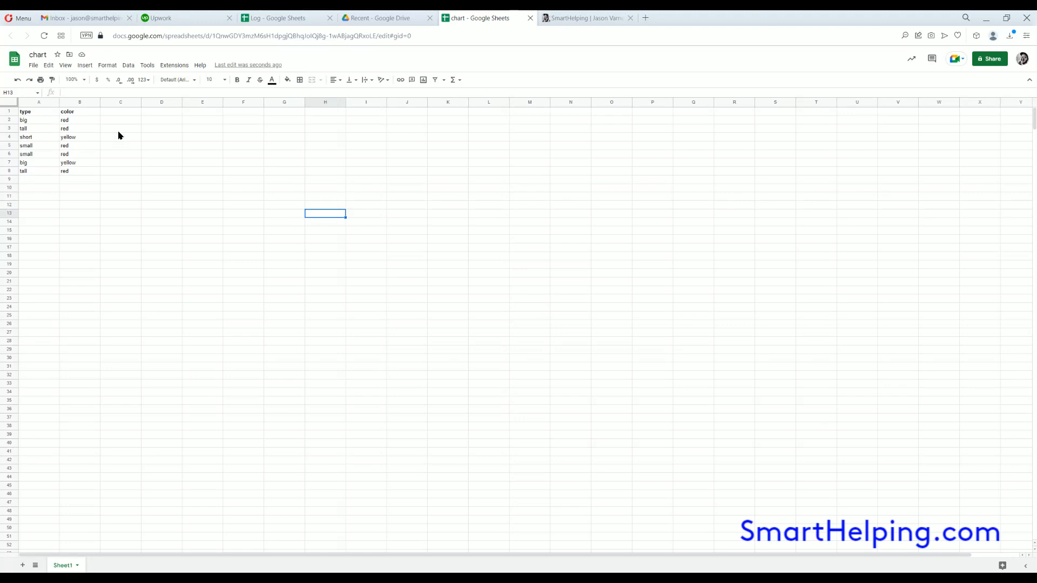
click(30, 113)
drag(67, 224, 64, 250)
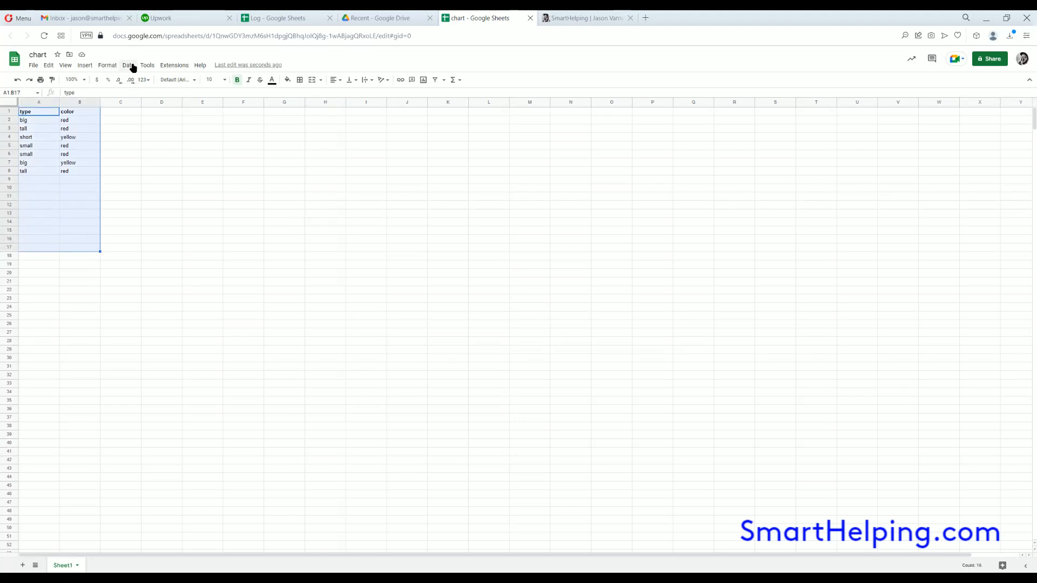
click(86, 66)
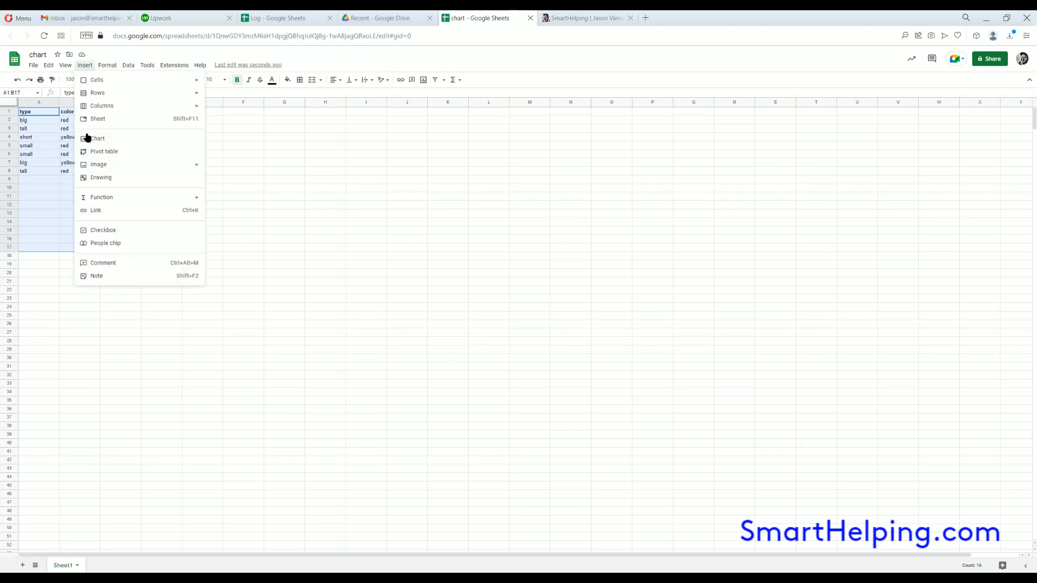
click(364, 190)
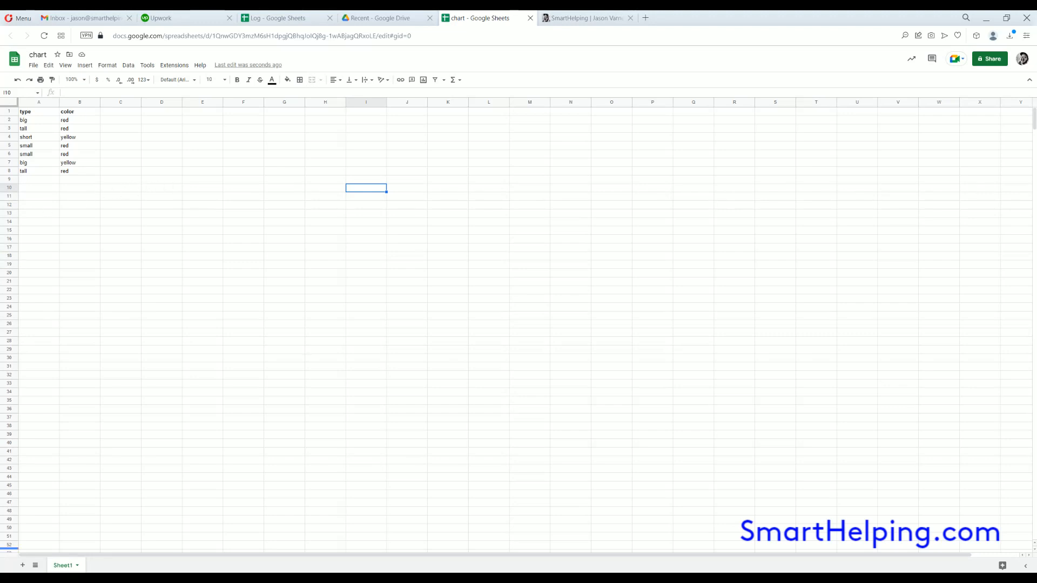
click(165, 121)
click(200, 127)
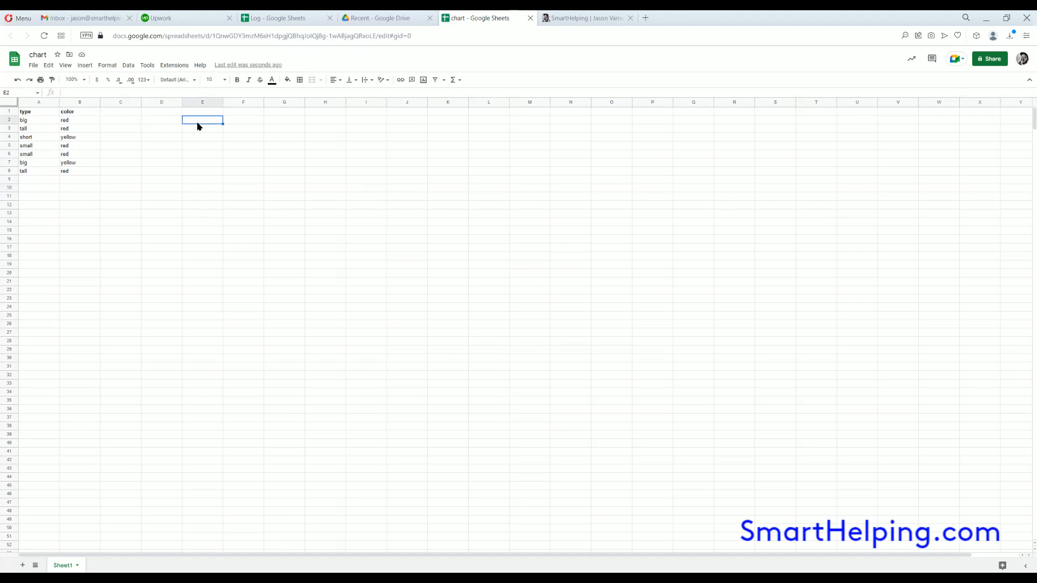
click(206, 131)
click(200, 121)
text(sumifs(countifs)
key(BackSpace)
key(BackSpace)
key(BackSpace)
key(BackSpace)
key(BackSpace)
key(BackSpace)
key(BackSpace)
key(Return)
key(Up)
key(Left)
key(Right)
key(Down)
click(31, 122)
shift+click(93, 171)
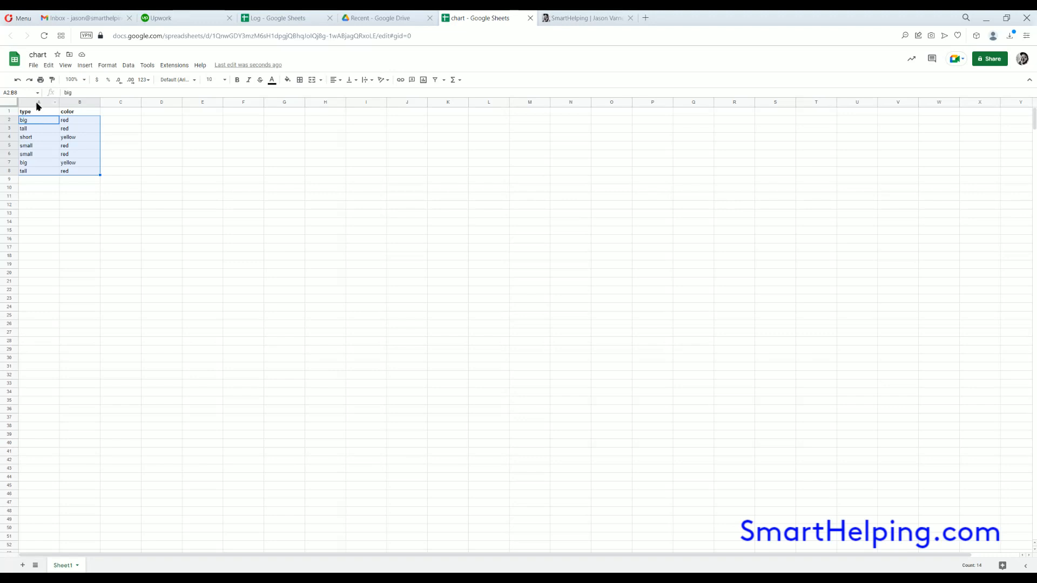
click(133, 156)
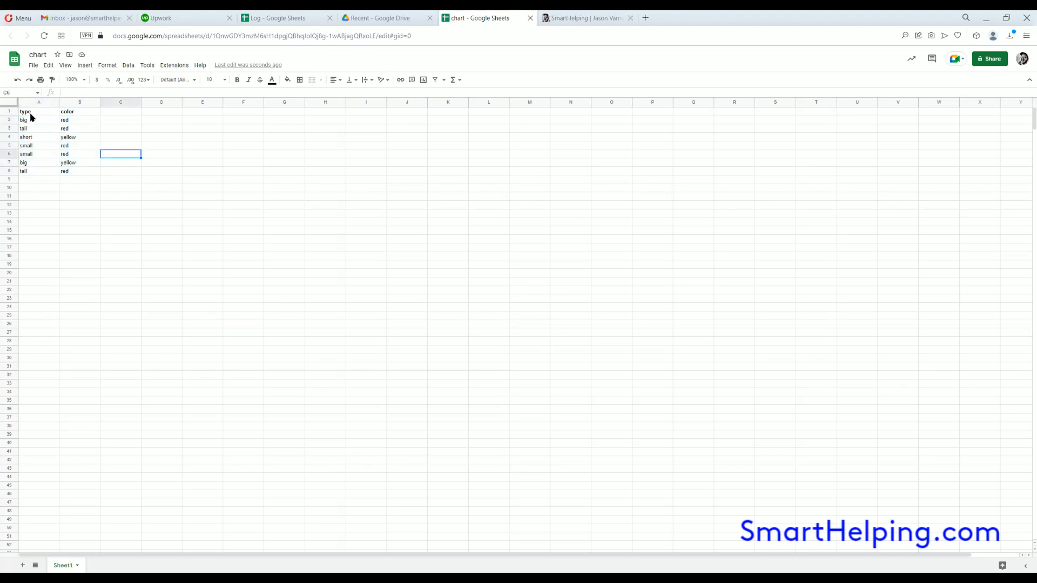
drag(31, 112, 76, 171)
click(74, 138)
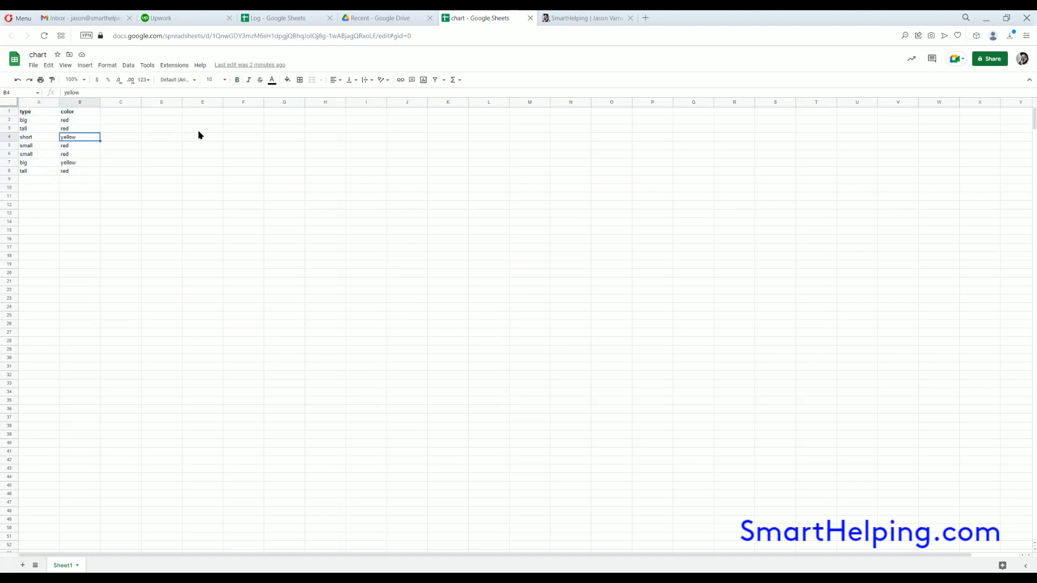
Set up a summary table with the headers Red in E3 and Yellow in F3 and the row label count in D4
click(199, 130)
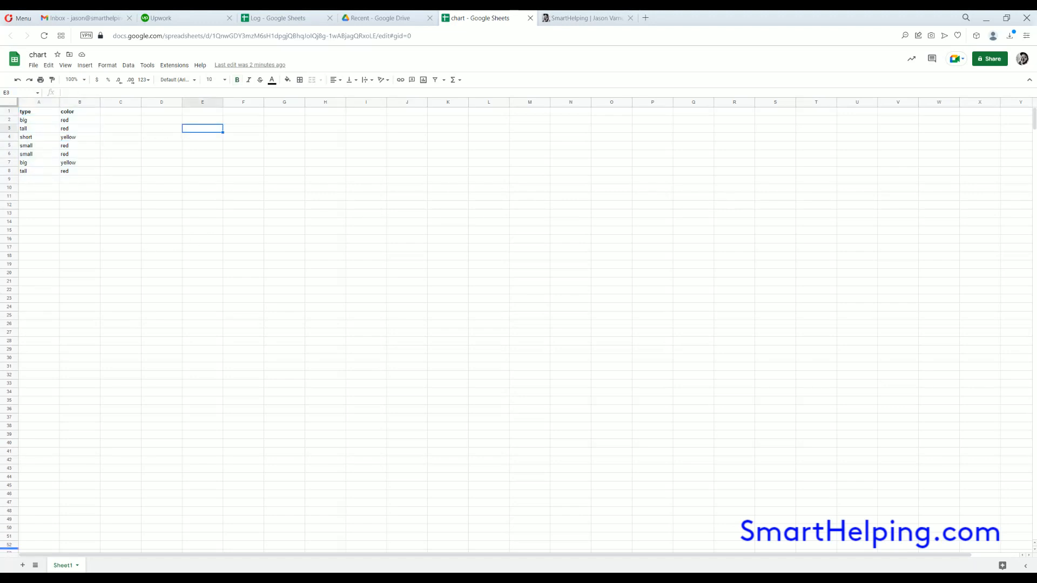
text(Red)
key(Return)
key(Up)
key(Right)
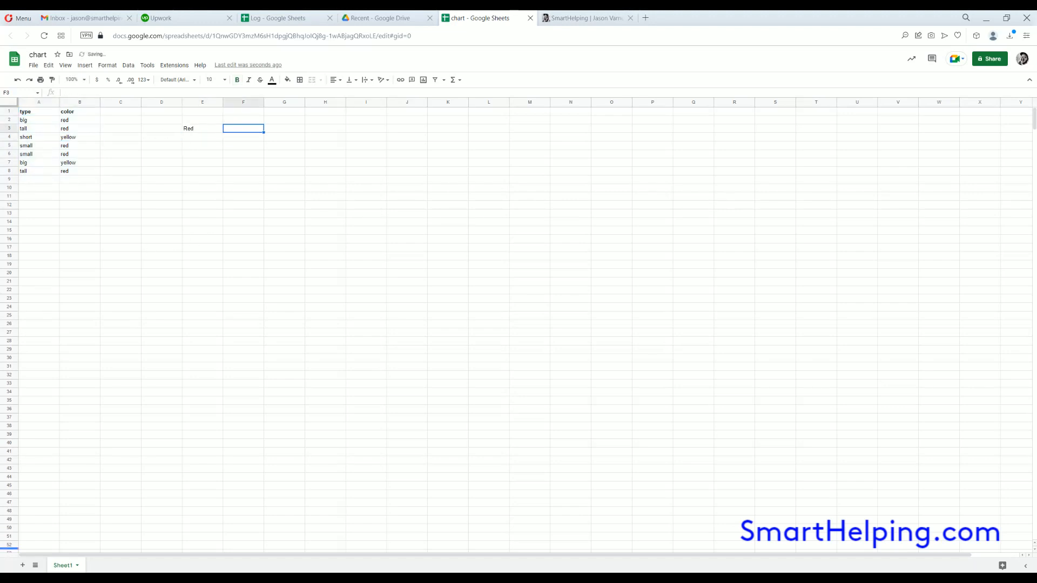
text(Yellow)
key(Return)
key(Left)
key(Left)
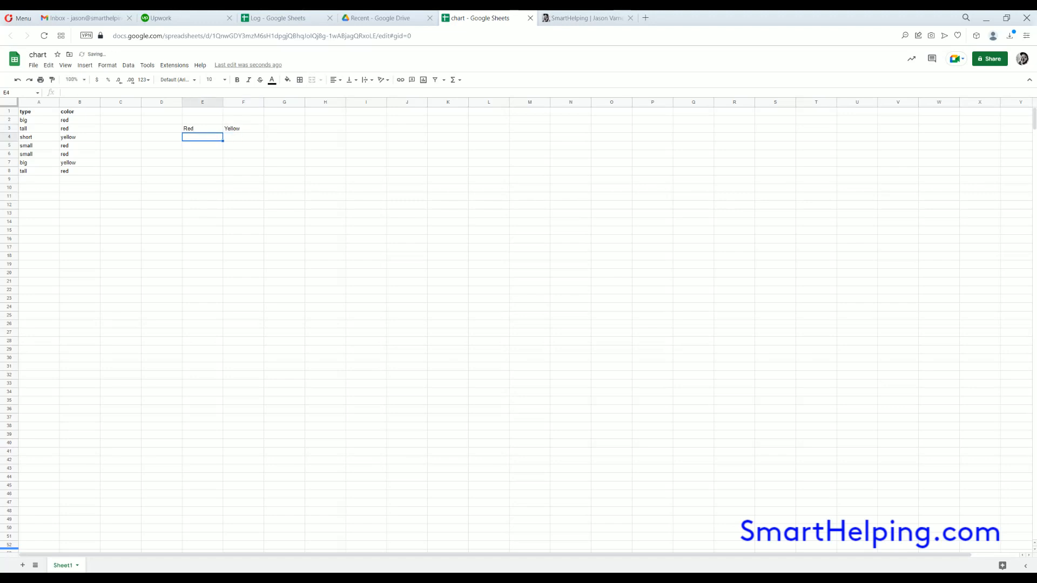
text(count)
key(Return)
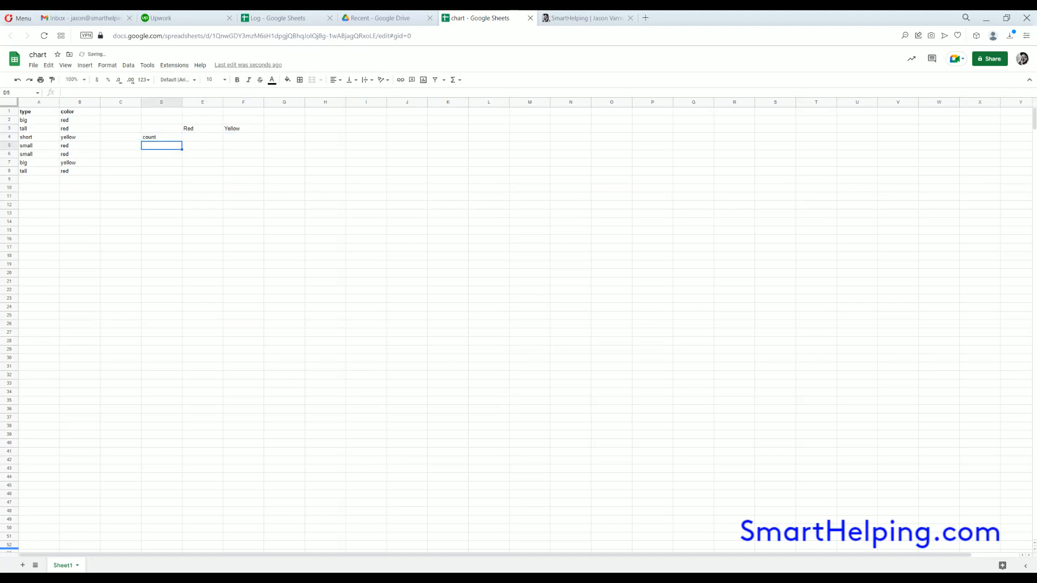
Start a COUNTIFS formula in E4 with column B as the criteria range and E3 as the criterion
key(Up)
key(Right)
text(=countifs()
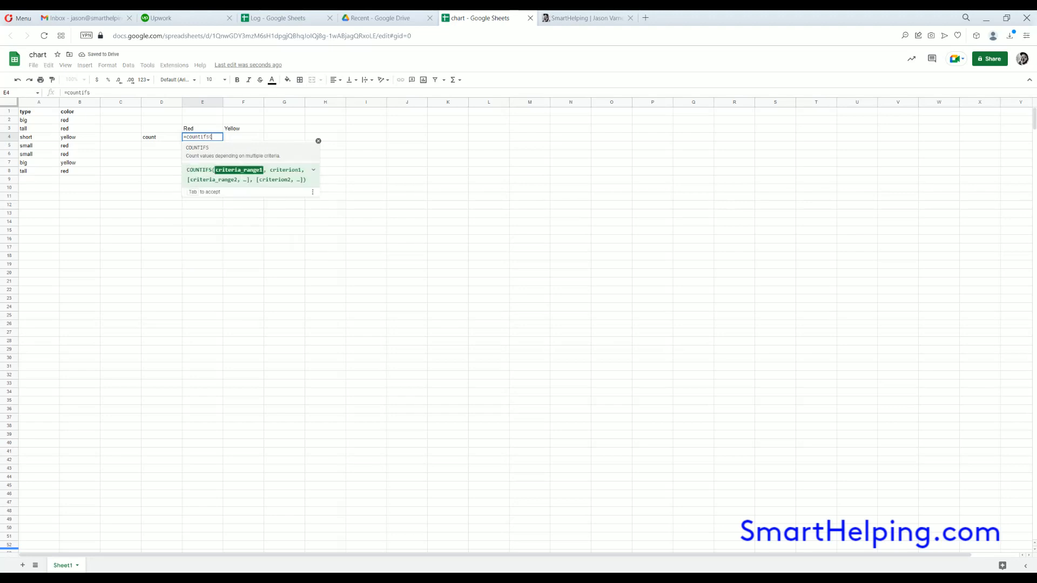
click(87, 103)
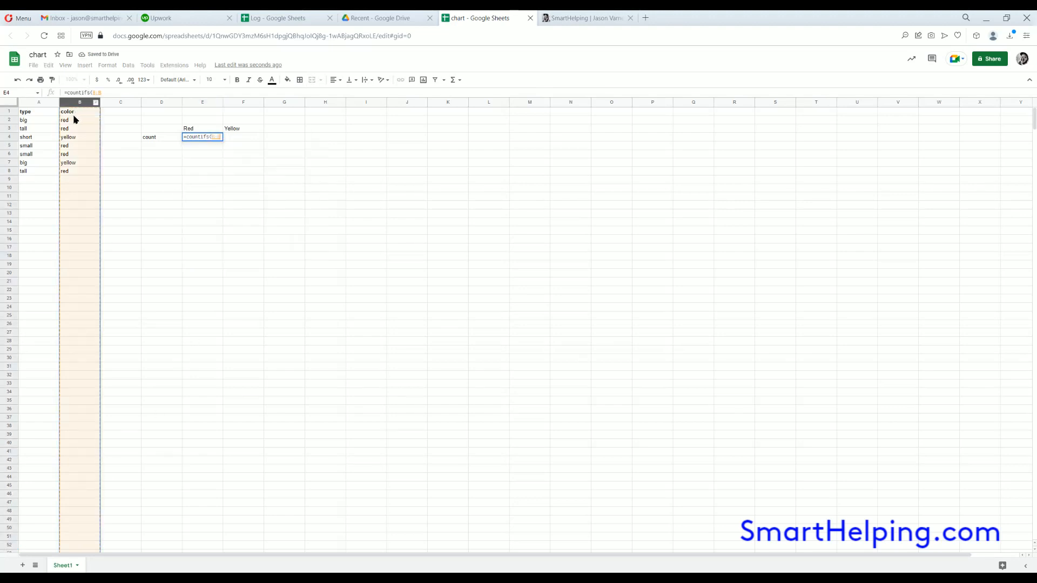
text(,)
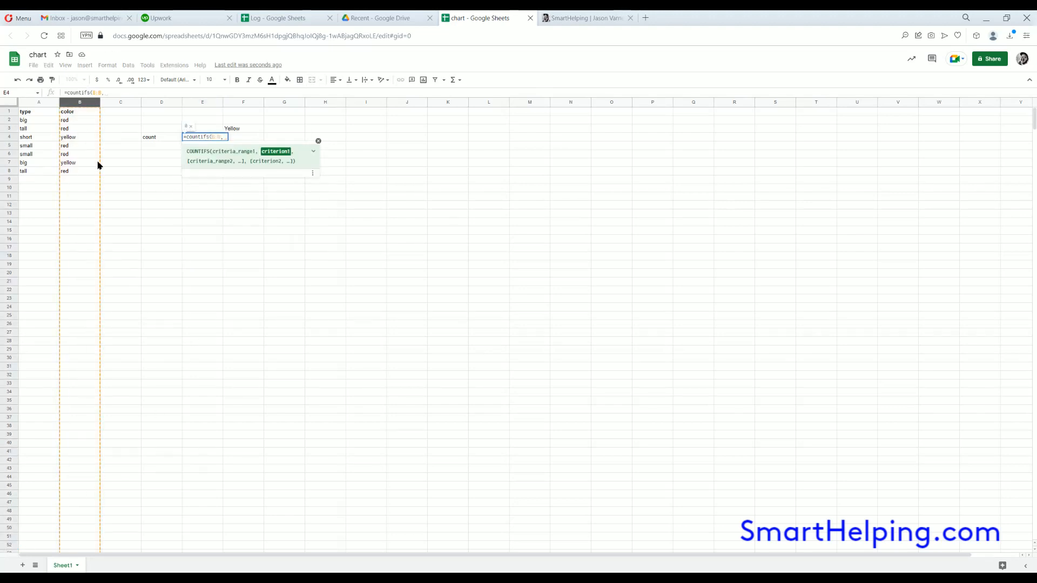
click(216, 130)
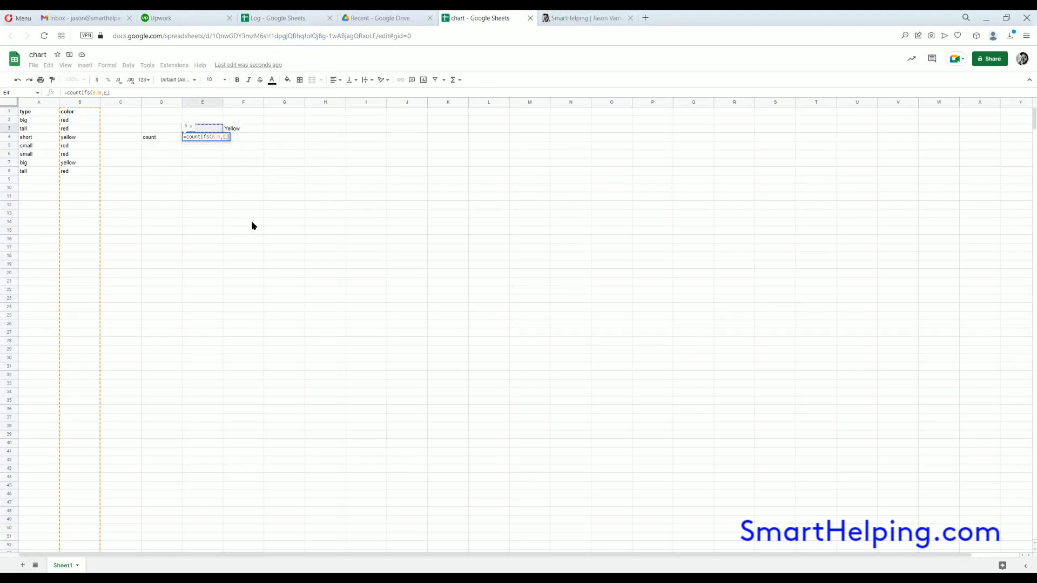
Lock the references in the E4 formula so it reads =countifs($B:$B,E$3) and commit it
click(115, 93)
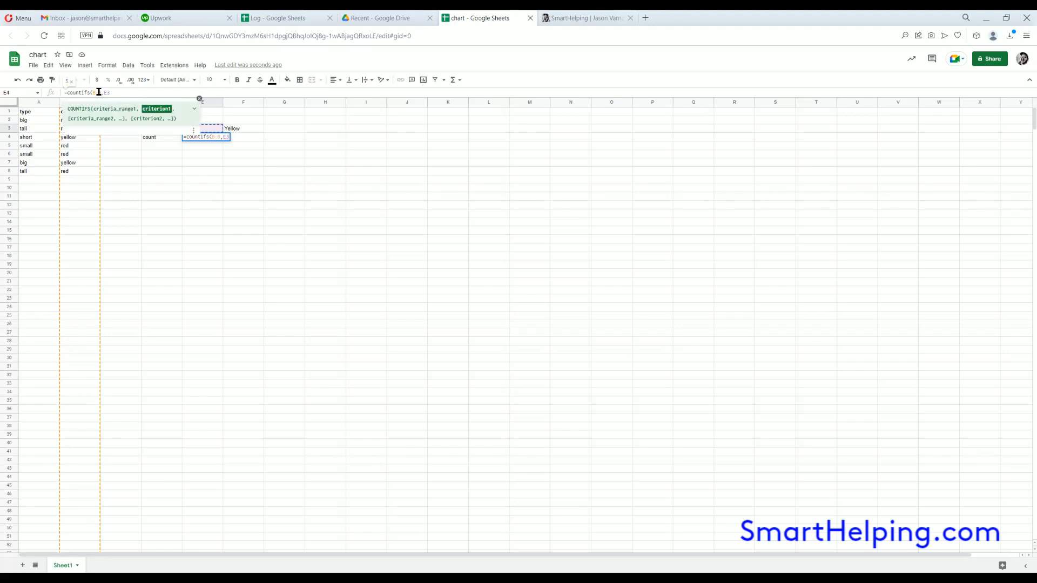
click(99, 93)
text($B:)
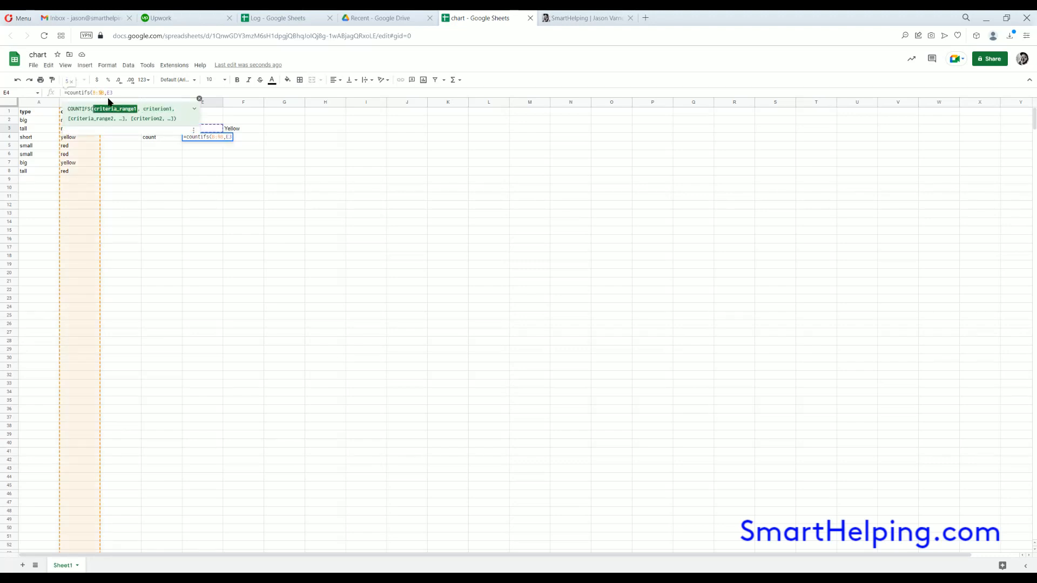
text($)
click(113, 92)
text($)
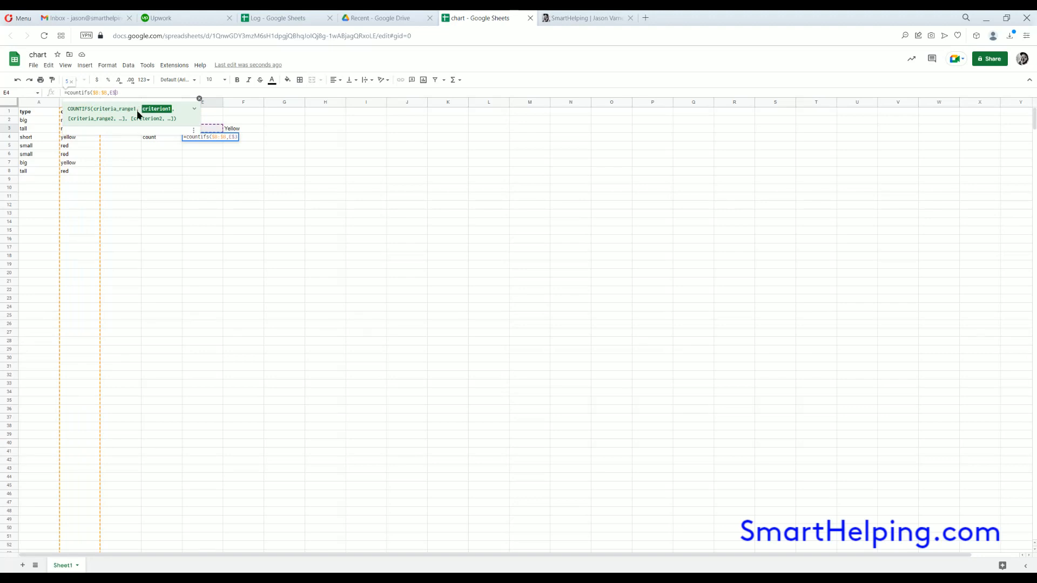
key(Return)
Copy the Red count formula from E4 to F4 and center the cells E3:F4 horizontally
click(218, 139)
mouse_move(222, 141)
mouse_down()
mouse_move(246, 160)
mouse_move(234, 141)
mouse_up()
click(210, 132)
click(335, 80)
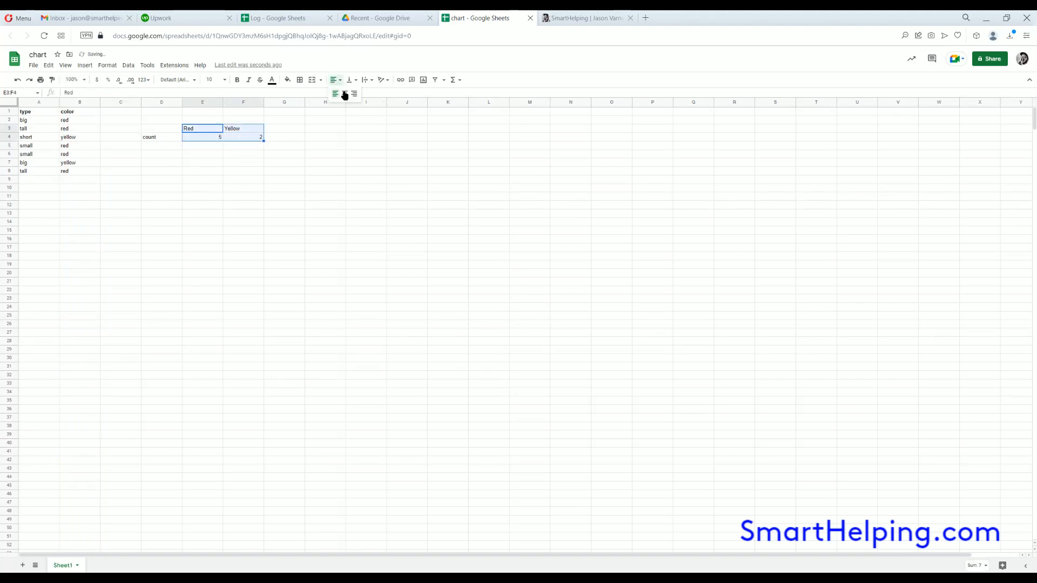
click(342, 92)
click(330, 182)
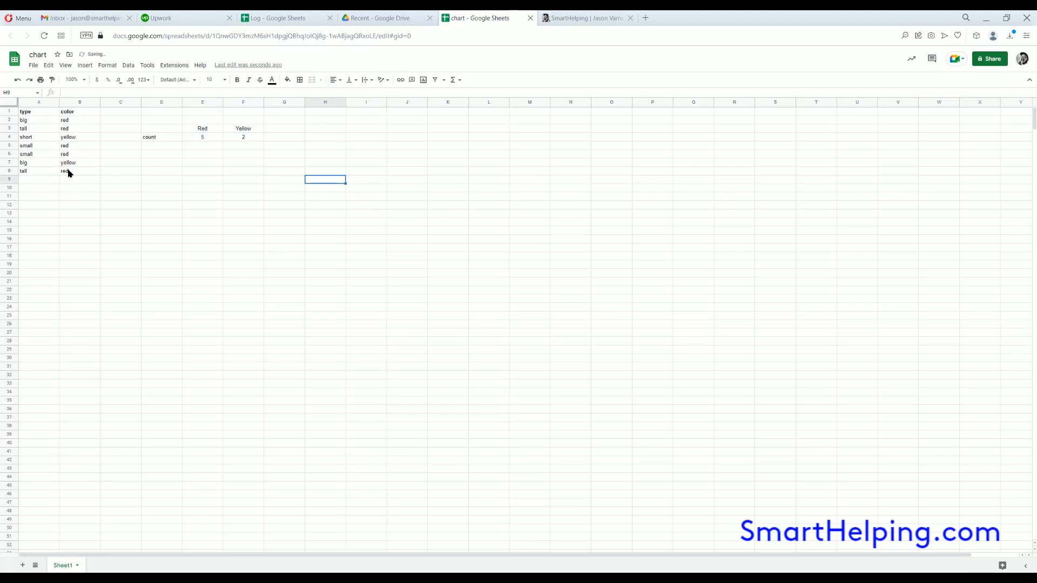
Extend the color column by entering blue in B9:B11
drag(71, 182, 65, 270)
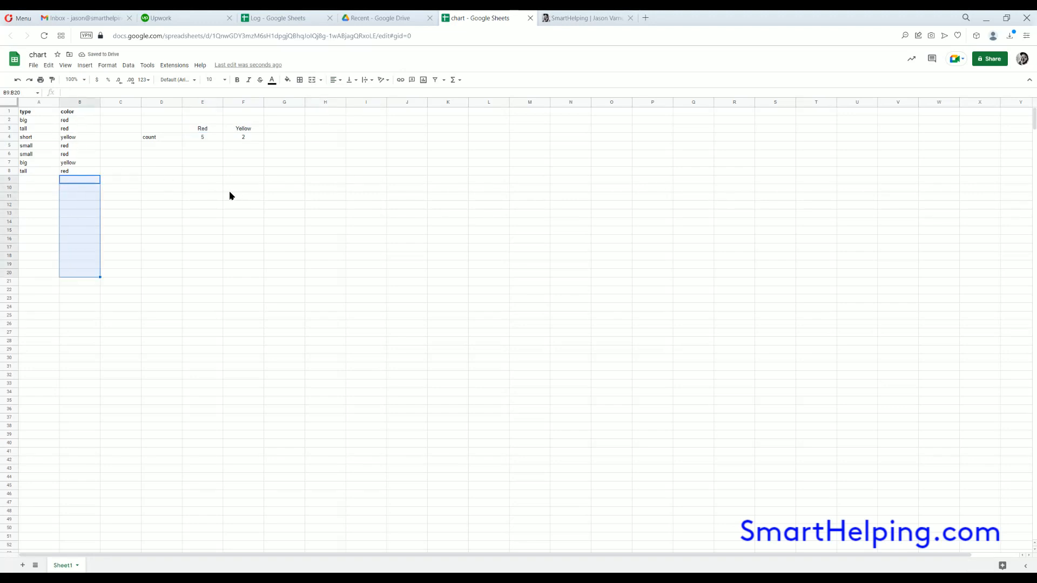
click(75, 181)
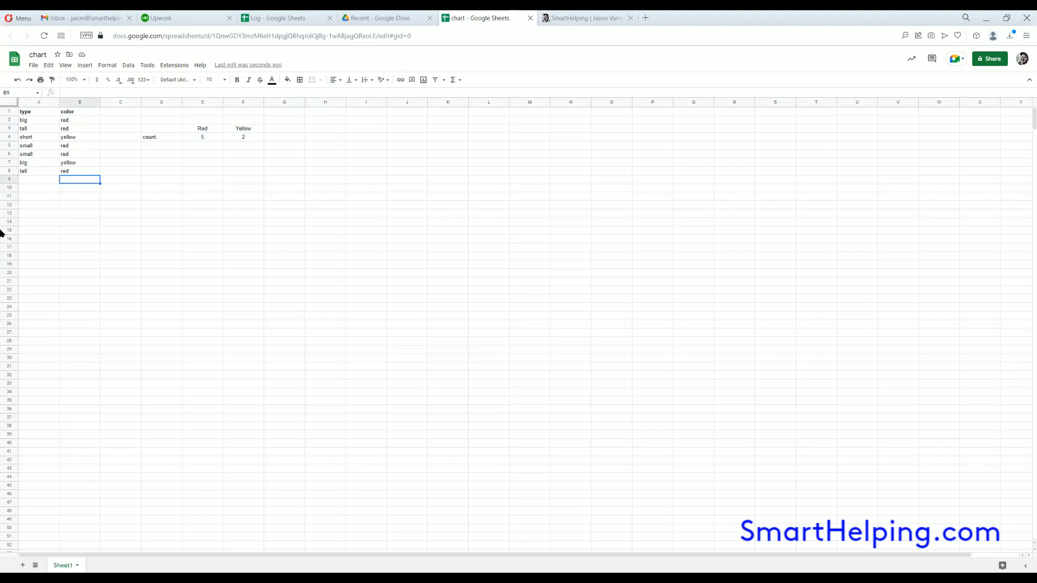
text(blue)
key(Return)
text(blu)
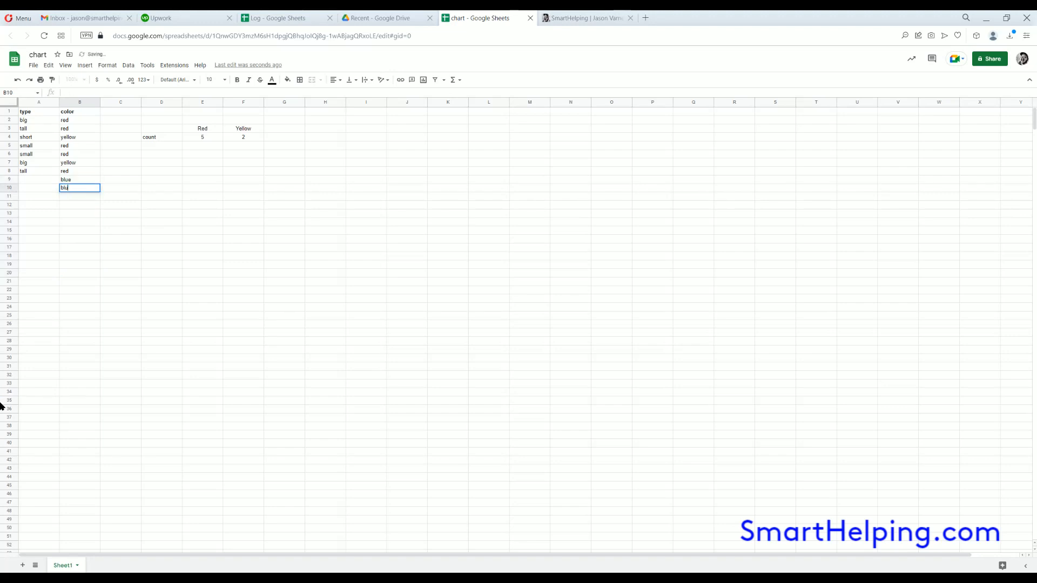
key(Return)
text(blur)
key(BackSpace)
text(e)
key(Return)
Enter green in B12:B15 of the color column
text(g)
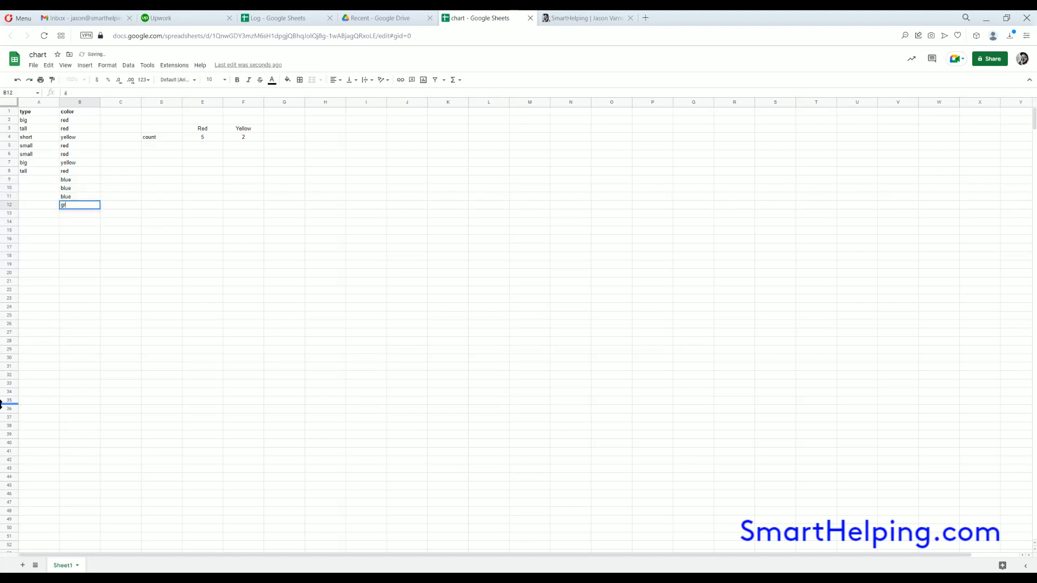
text(reen)
key(Return)
text(regreen)
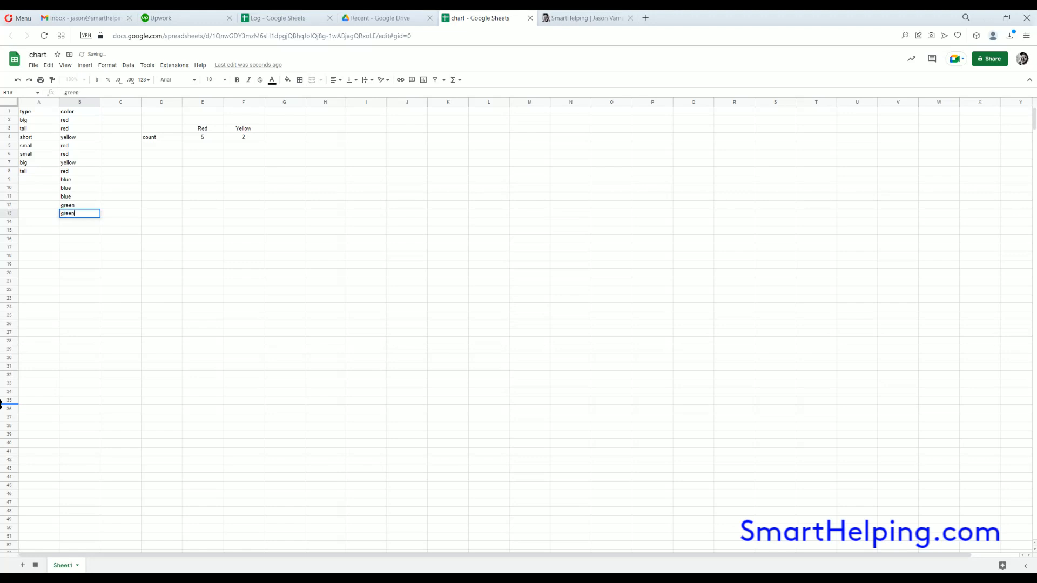
key(Return)
text(green)
key(Return)
text(gre)
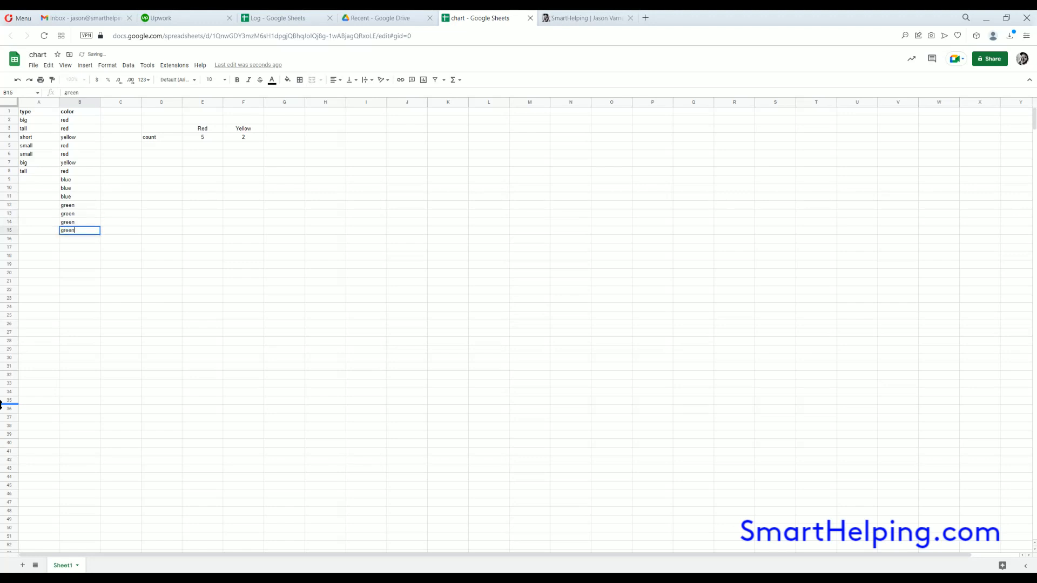
key(Return)
Fill the type column in A9:A15 with big, big, small, tall, tall, big and small
key(Left)
key(Up)
key(Up)
key(Up)
key(Up)
key(Up)
key(Up)
key(Up)
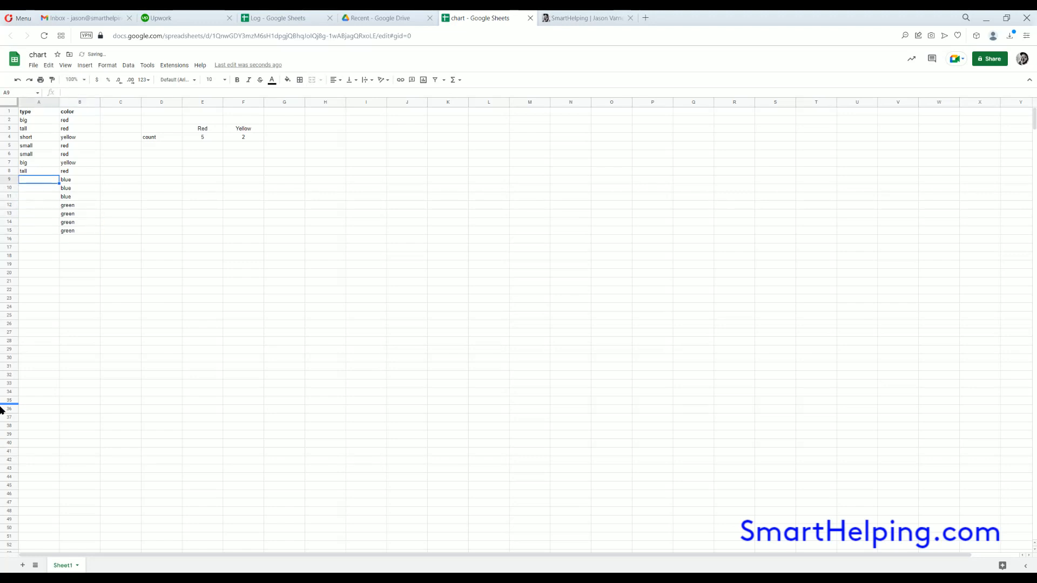
text(big)
key(Return)
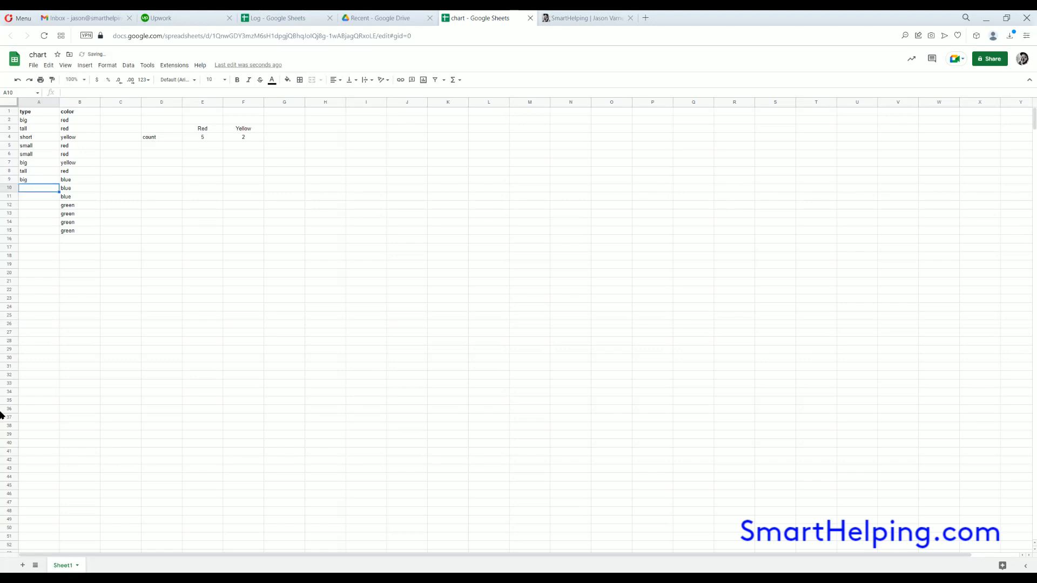
text(big)
key(Return)
text(small)
key(Return)
text(tall)
key(Return)
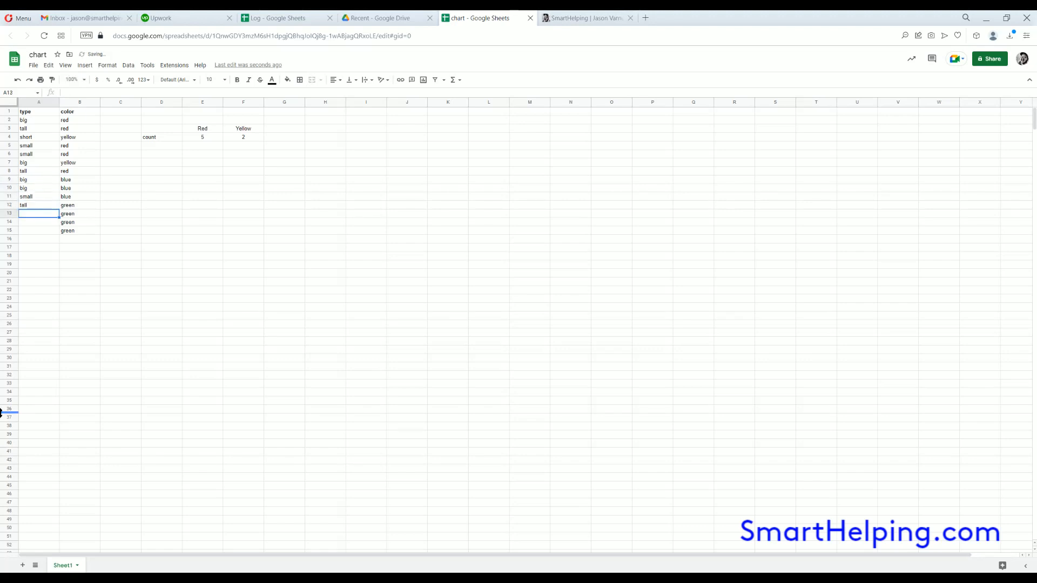
text(tall)
key(Return)
text(big)
key(Return)
text(small)
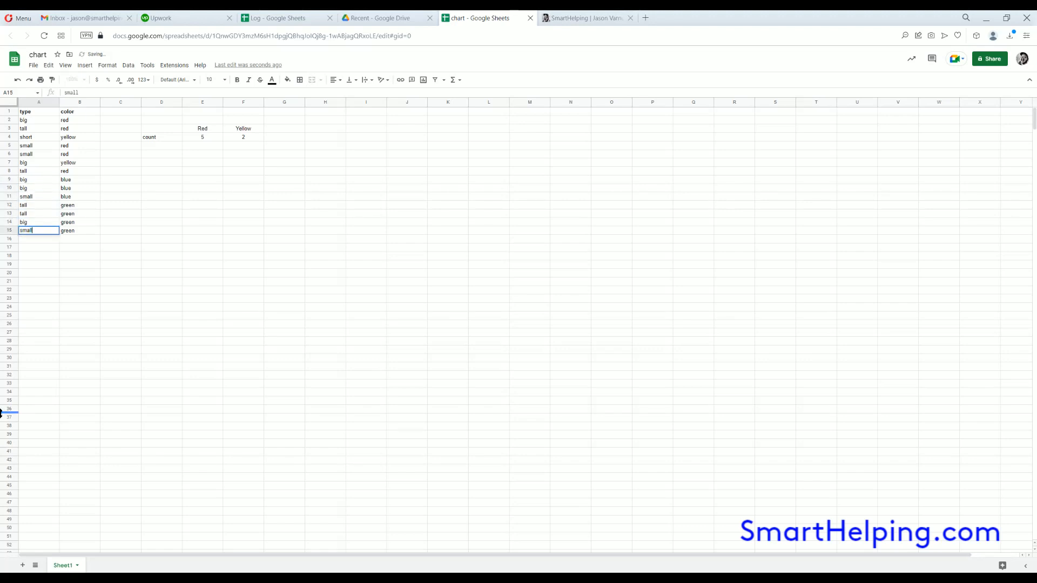
key(Return)
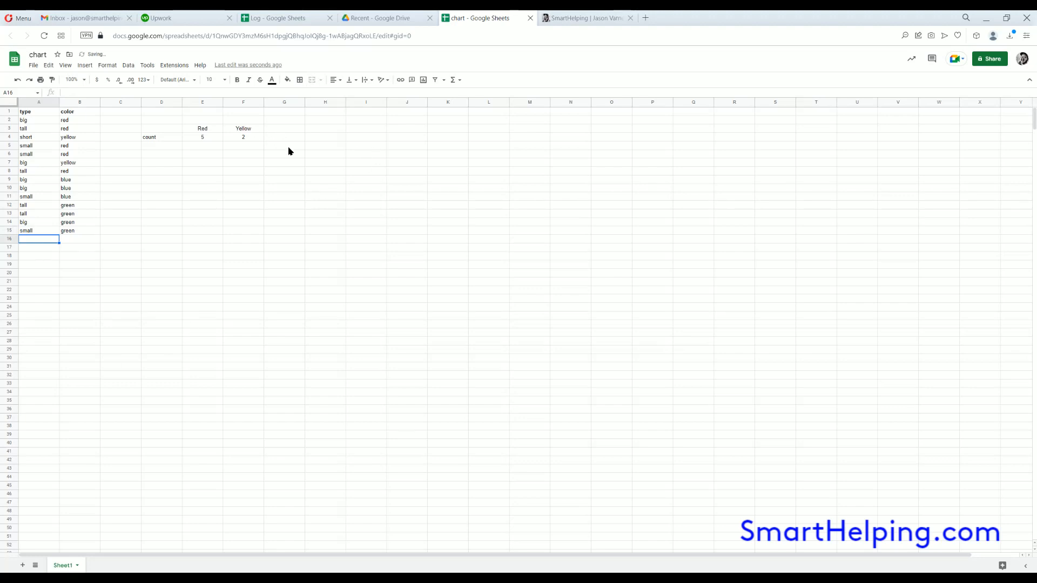
Add the headers Blue in G3 and Green in H3, and extend the count formula from F4 through H4
click(284, 129)
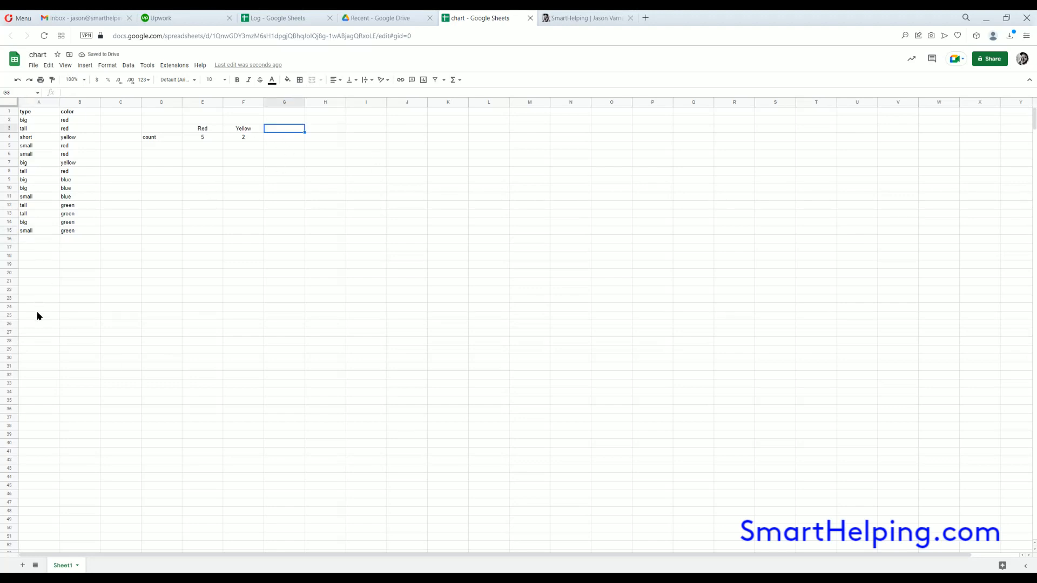
text(Blue)
key(Tab)
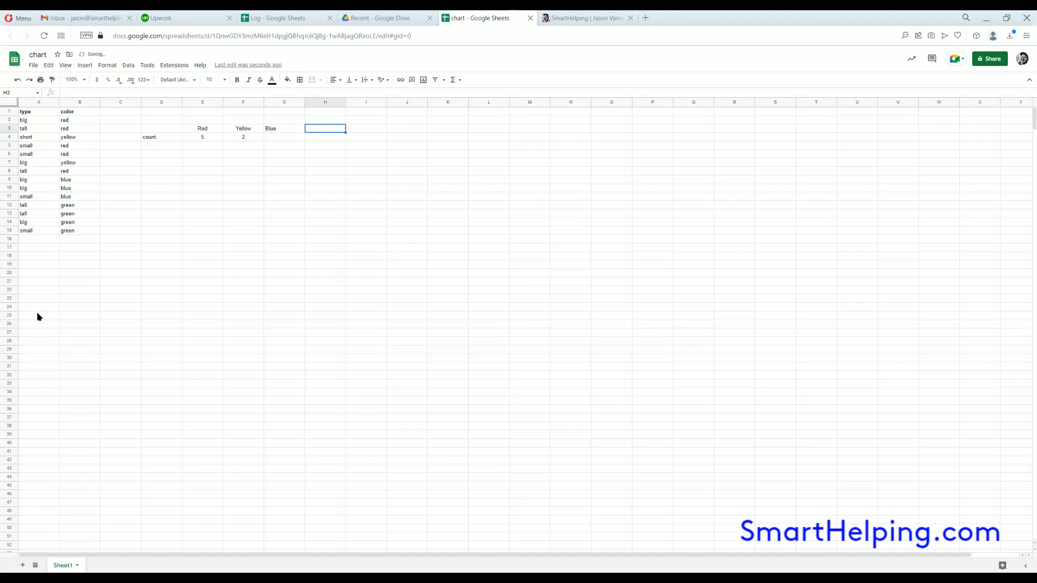
text(Green)
key(Return)
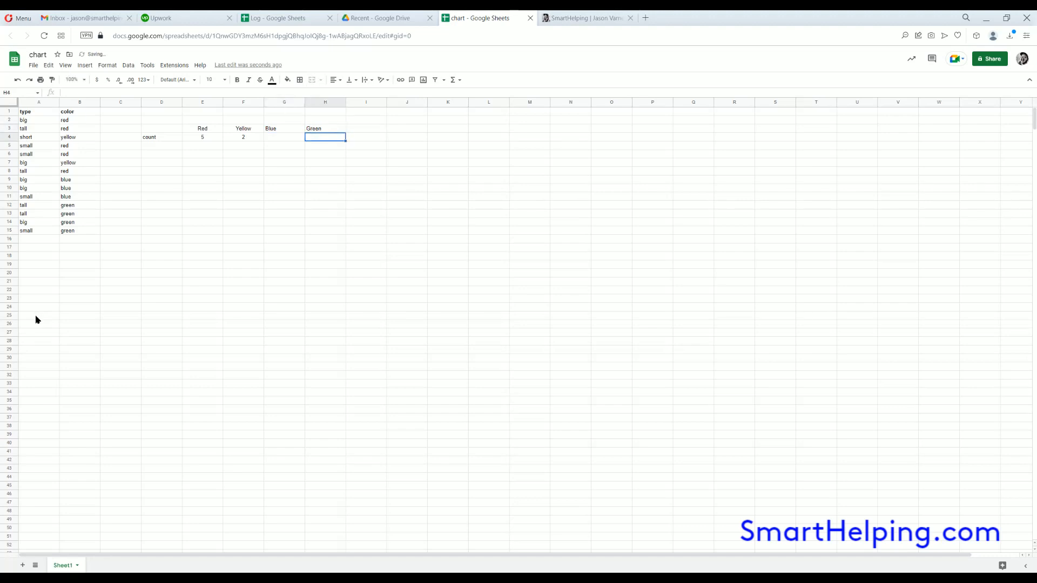
click(250, 137)
drag(264, 141, 342, 139)
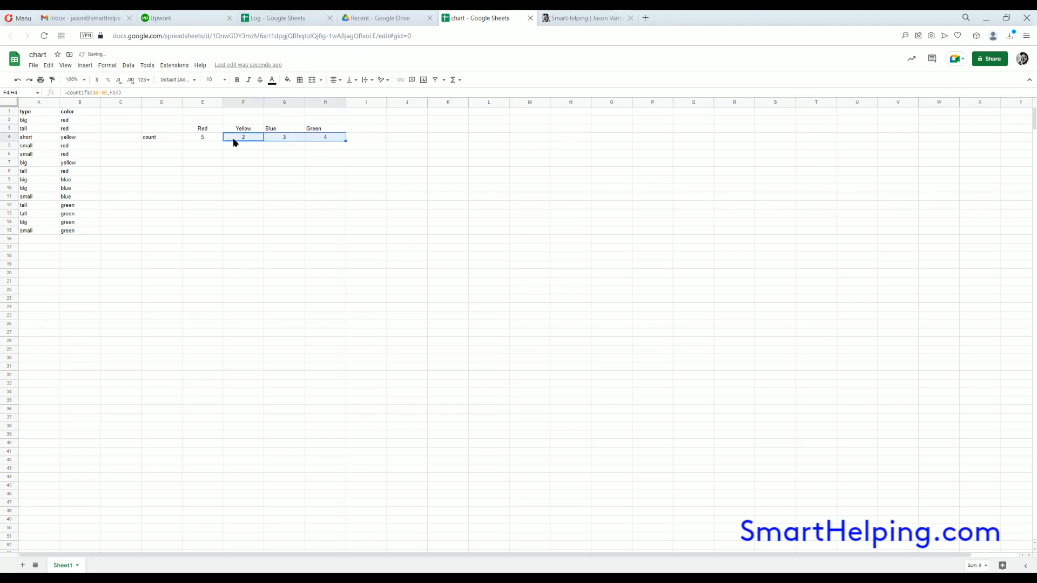
Center-align the color headers and their counts in E3:H4
drag(165, 131, 321, 139)
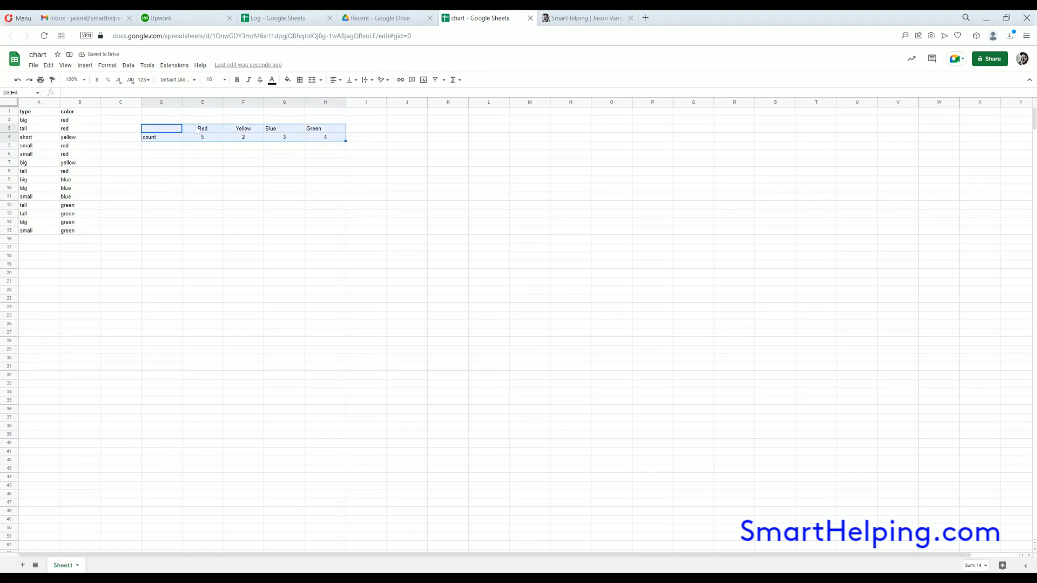
drag(199, 131, 323, 138)
click(336, 80)
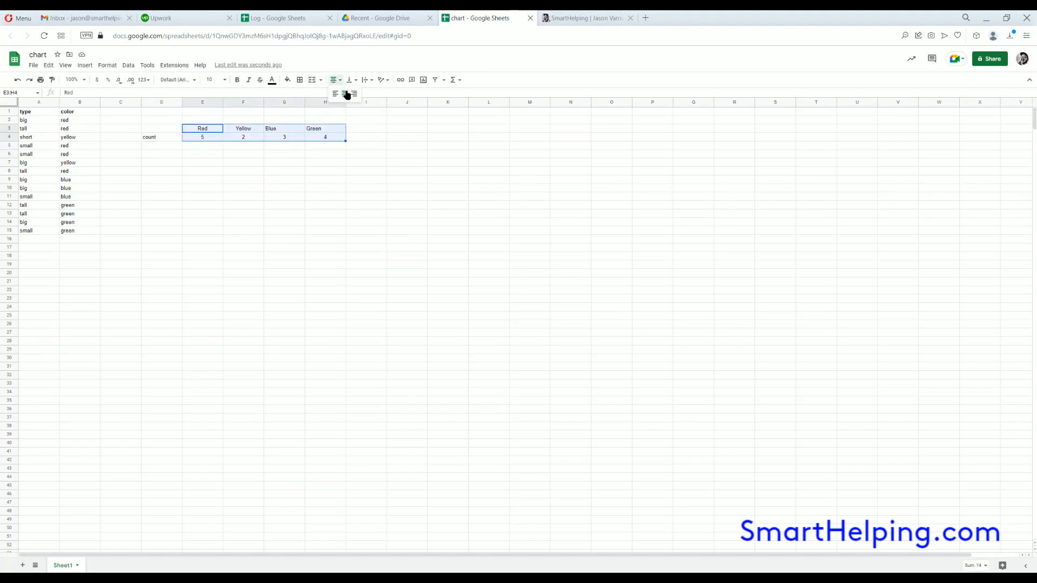
click(347, 95)
click(406, 180)
drag(211, 139, 336, 138)
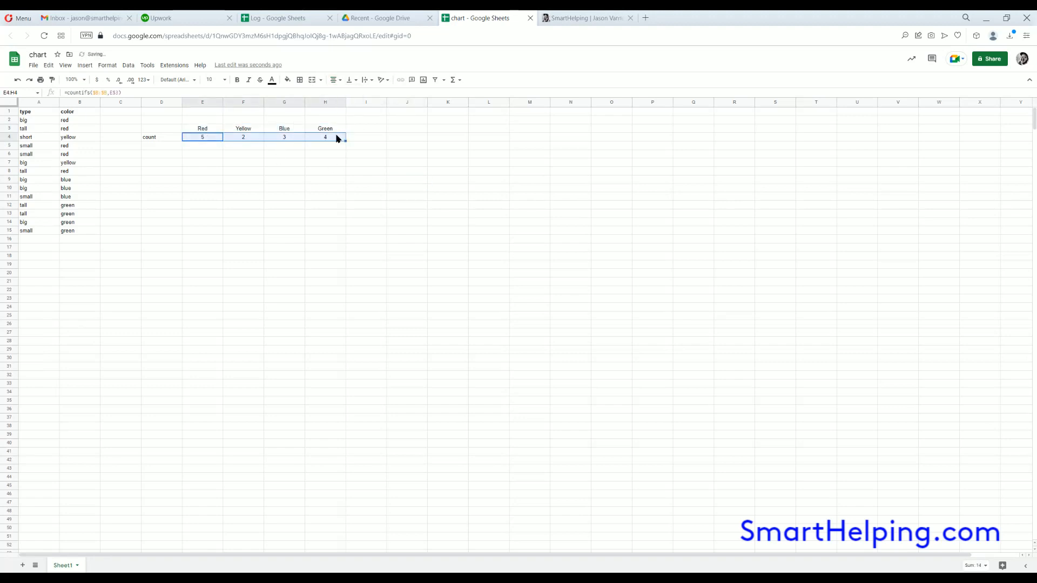
click(204, 153)
Insert a column chart of D3:H4, place it beneath the count table and widen it to the end of column M
drag(168, 130, 314, 139)
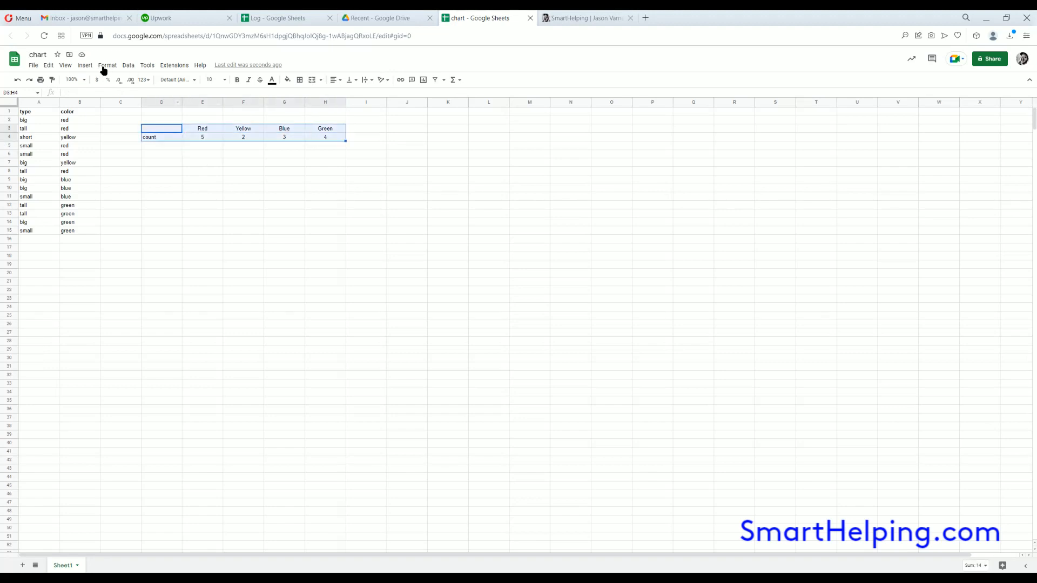
click(87, 65)
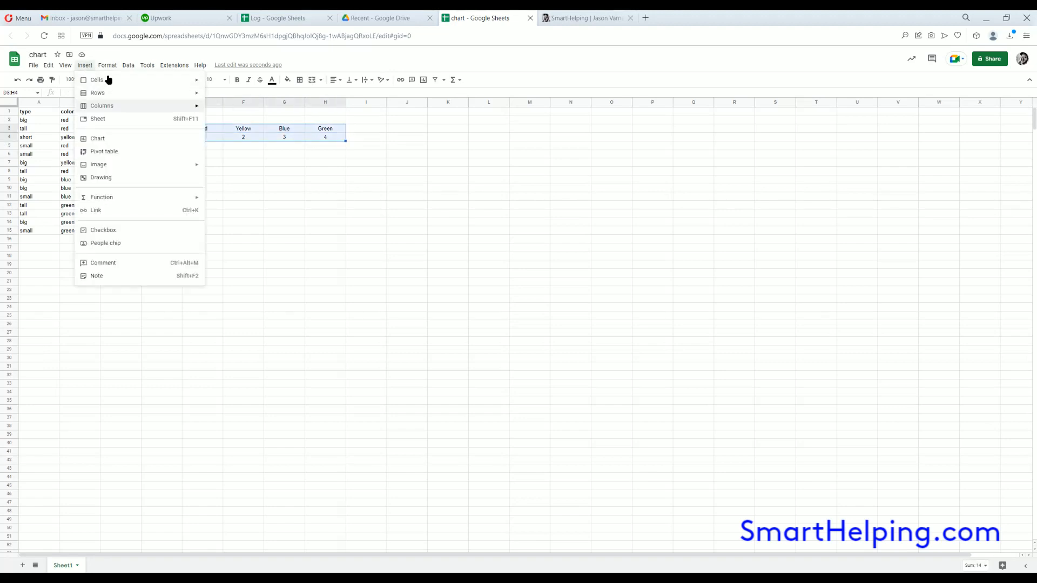
click(110, 140)
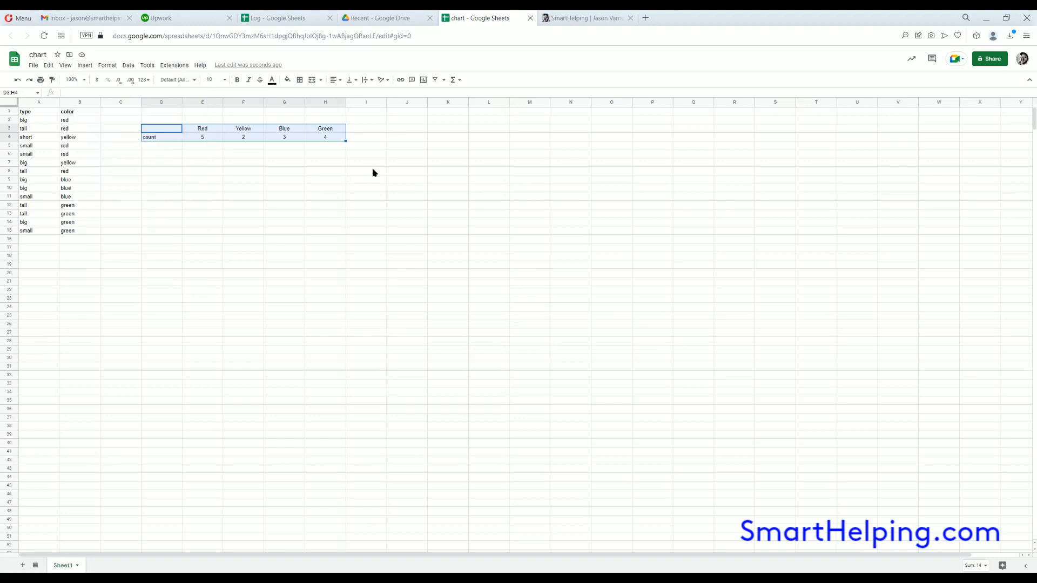
drag(415, 255, 307, 155)
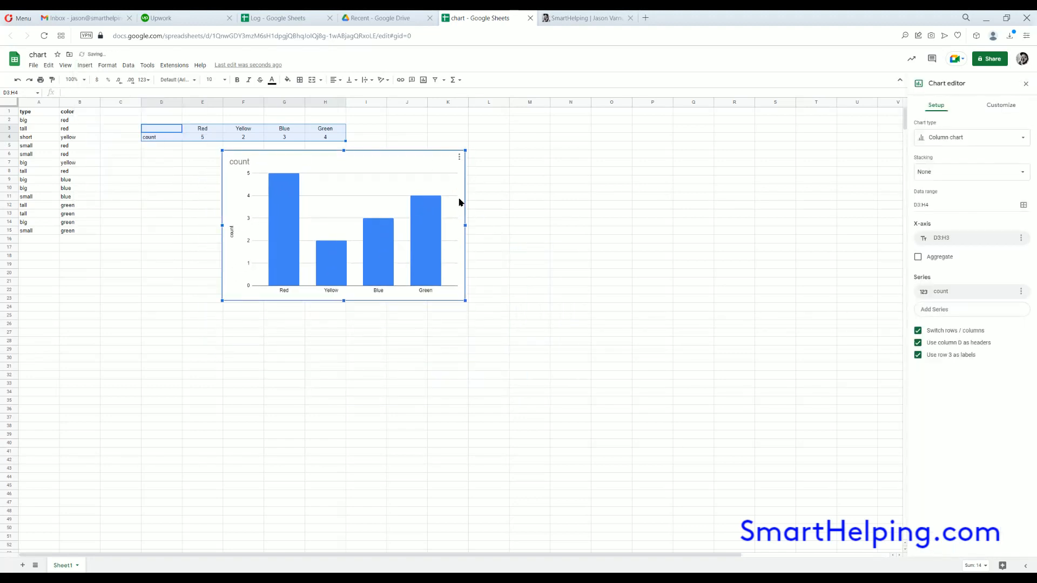
drag(465, 226, 550, 223)
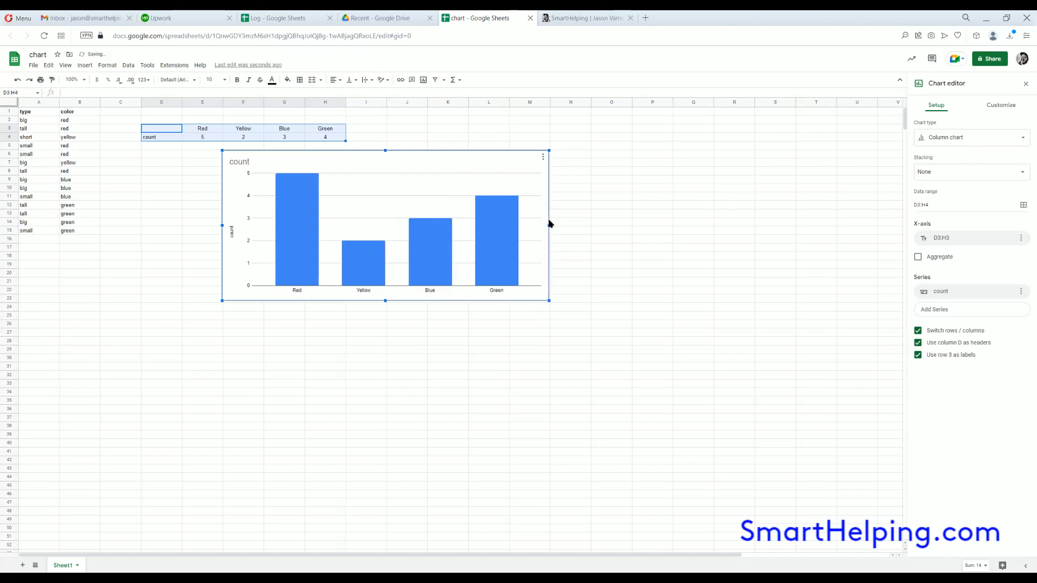
click(241, 163)
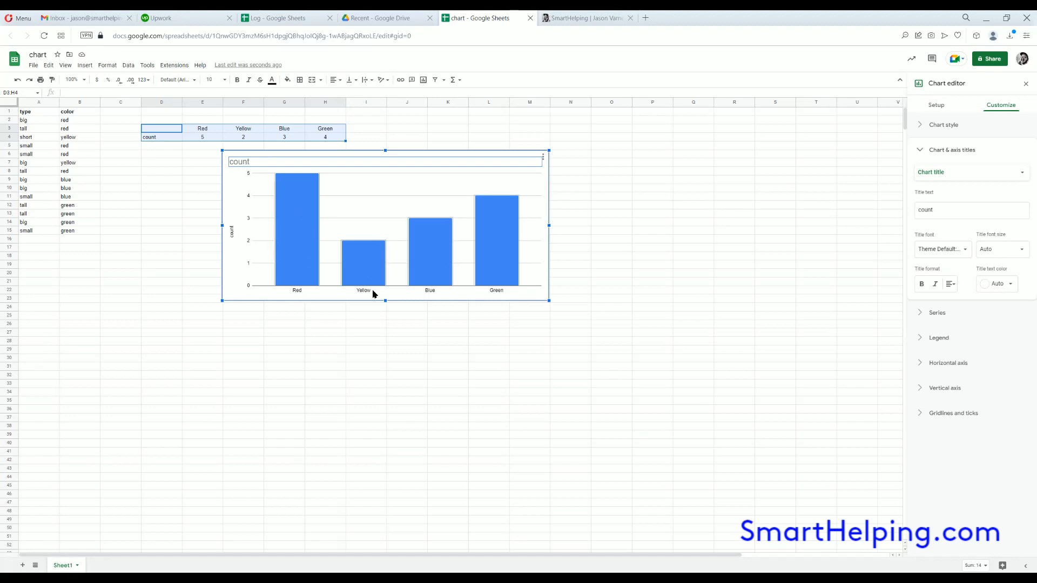
click(152, 204)
mouse_move(71, 120)
mouse_down()
mouse_move(70, 222)
mouse_move(60, 120)
mouse_up()
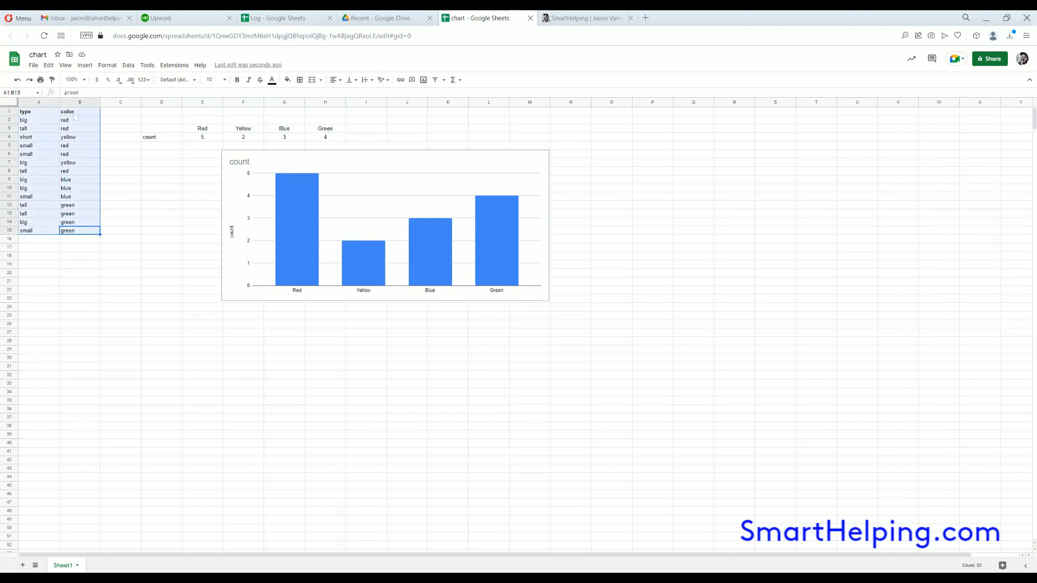
click(75, 114)
Turn on data labels for the count series of the column chart
click(544, 165)
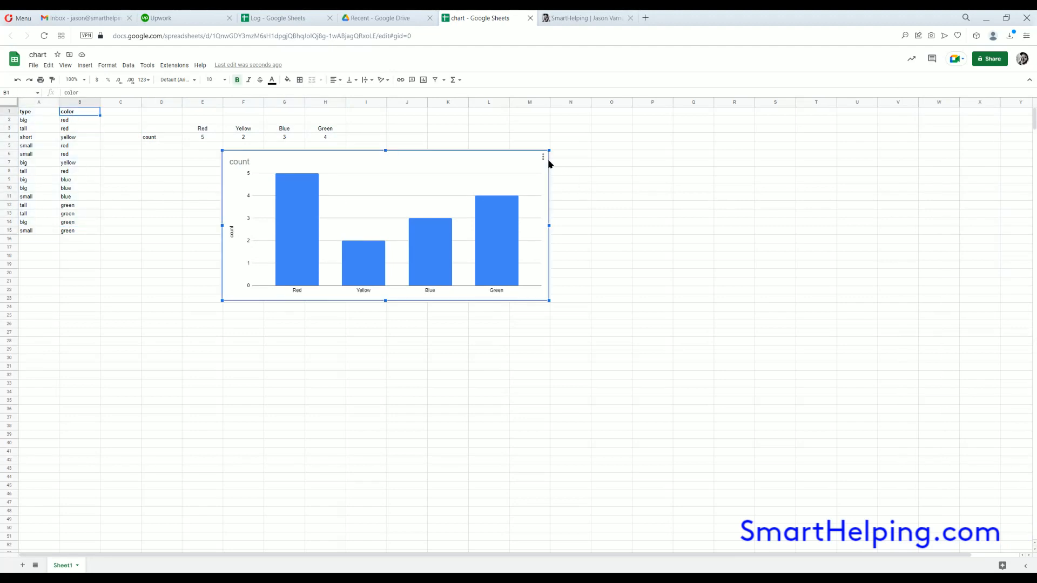
click(543, 158)
click(553, 168)
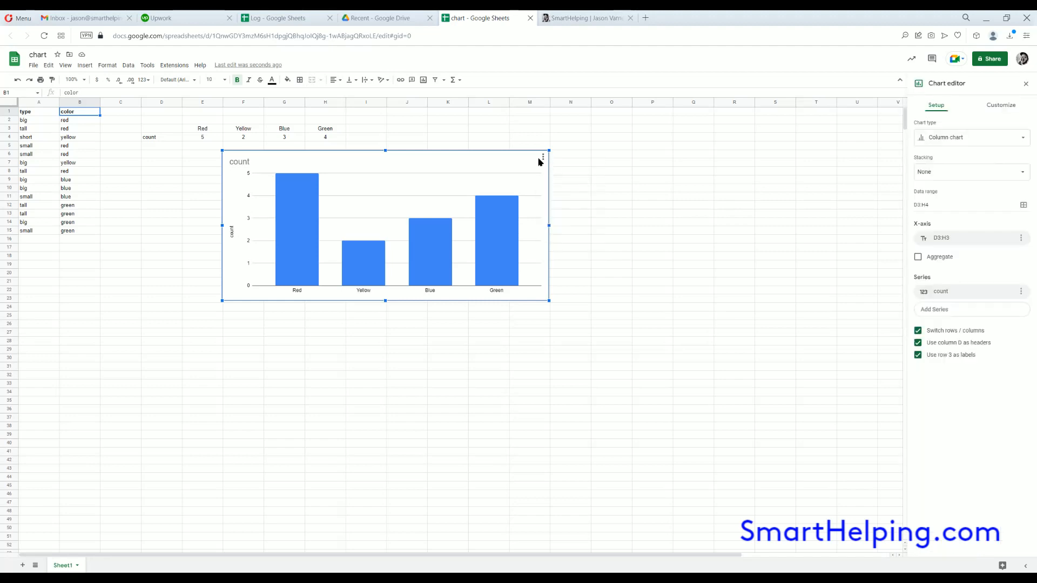
click(1001, 106)
click(941, 178)
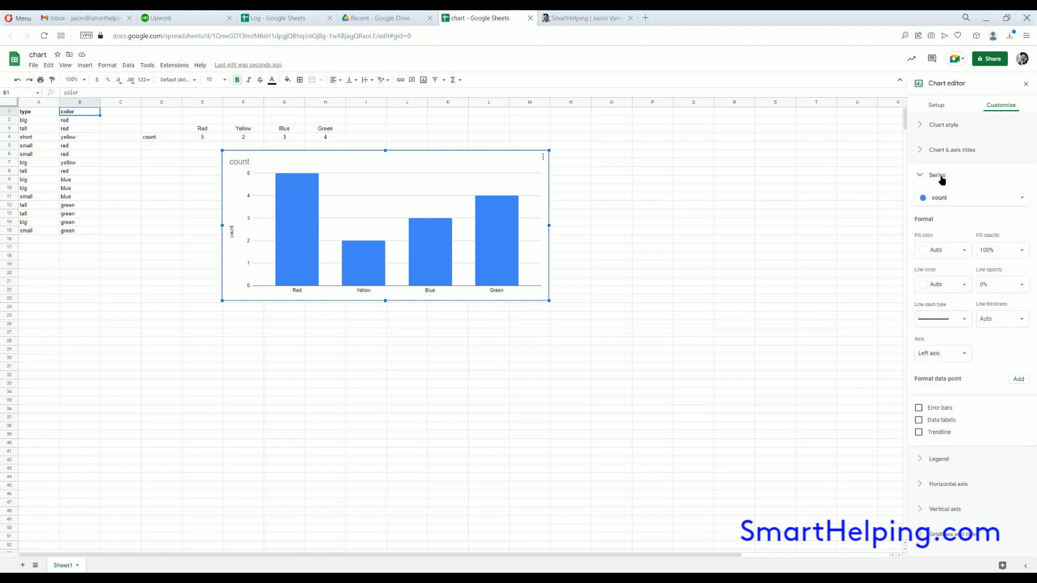
click(919, 422)
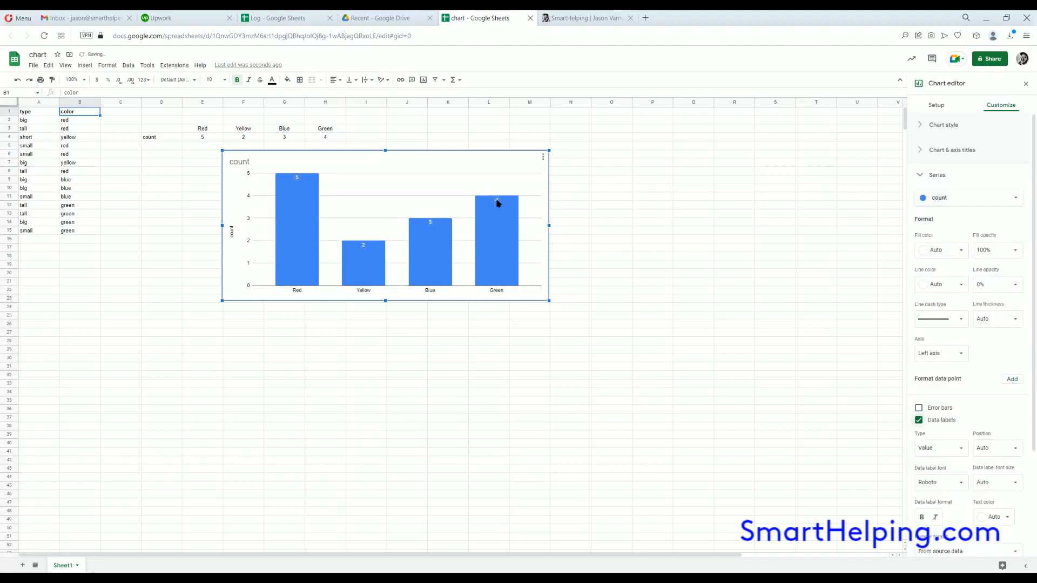
Format the chart's data labels as bold with font size 18, and close the chart settings
scroll(1032, 295, down, 1)
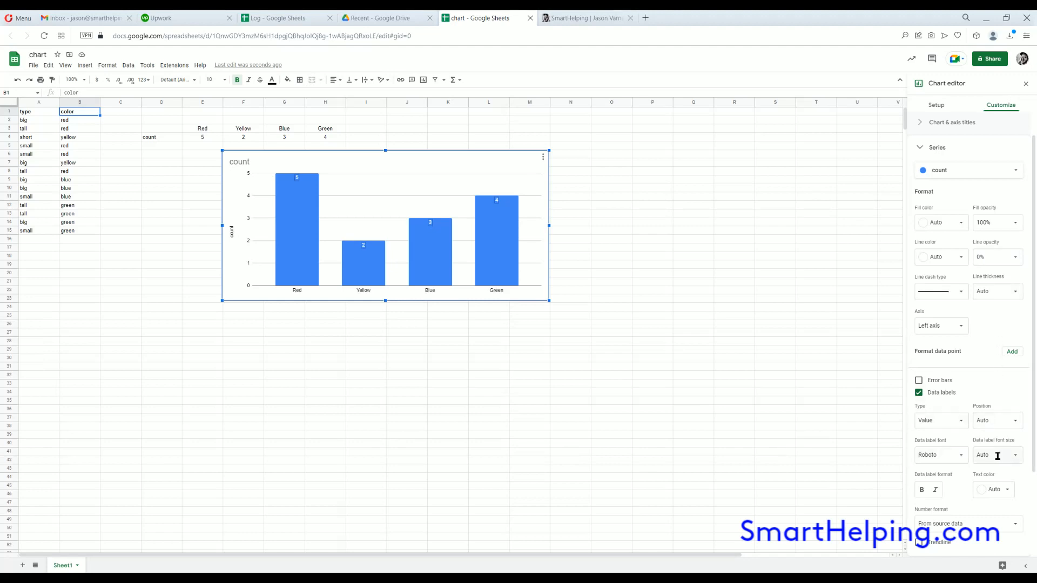
click(1016, 457)
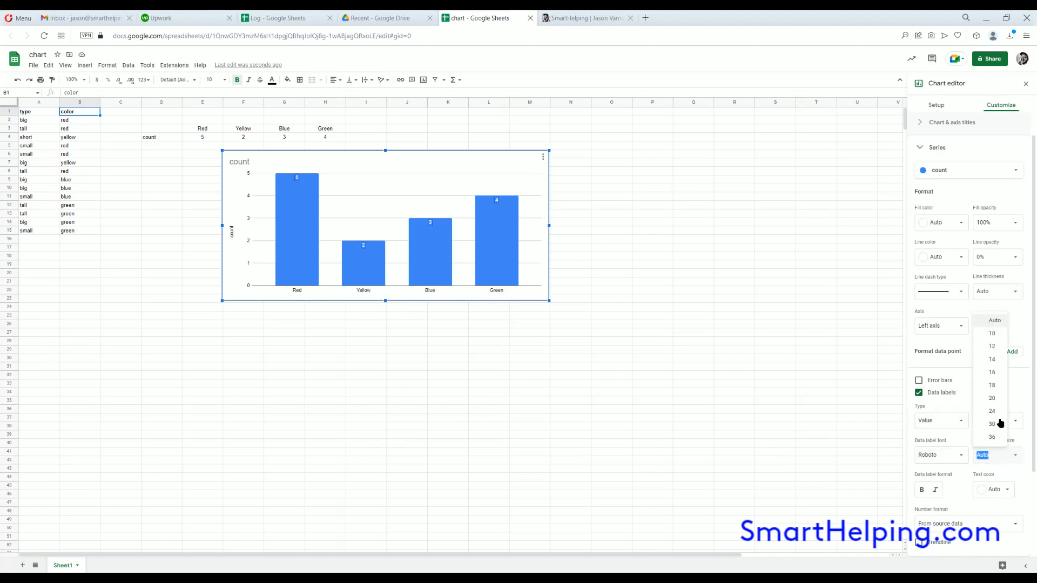
click(993, 386)
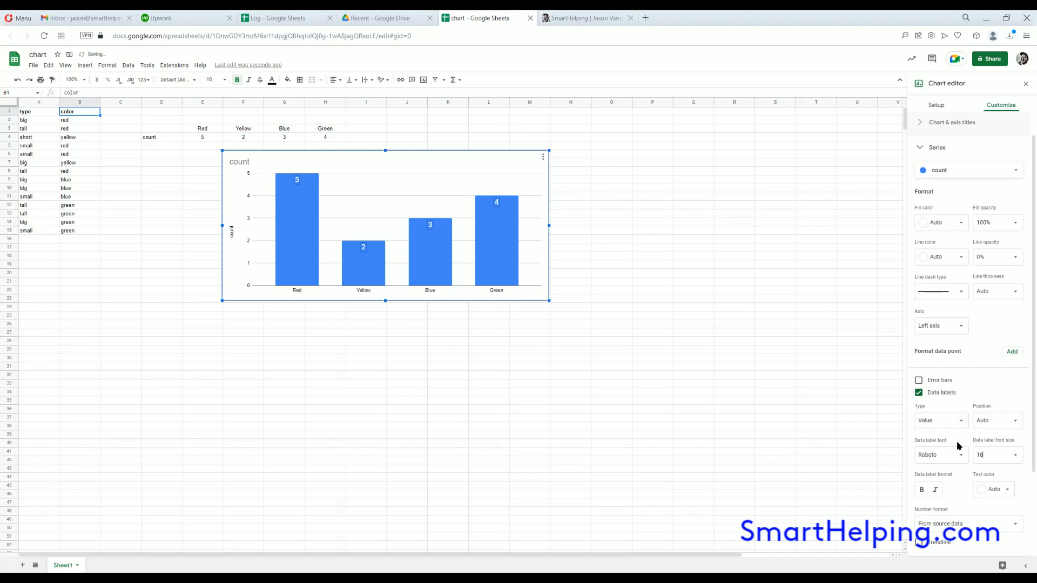
click(922, 489)
click(1026, 85)
Move the chart away from the count table so that it starts in column L near row 2
drag(344, 165, 304, 157)
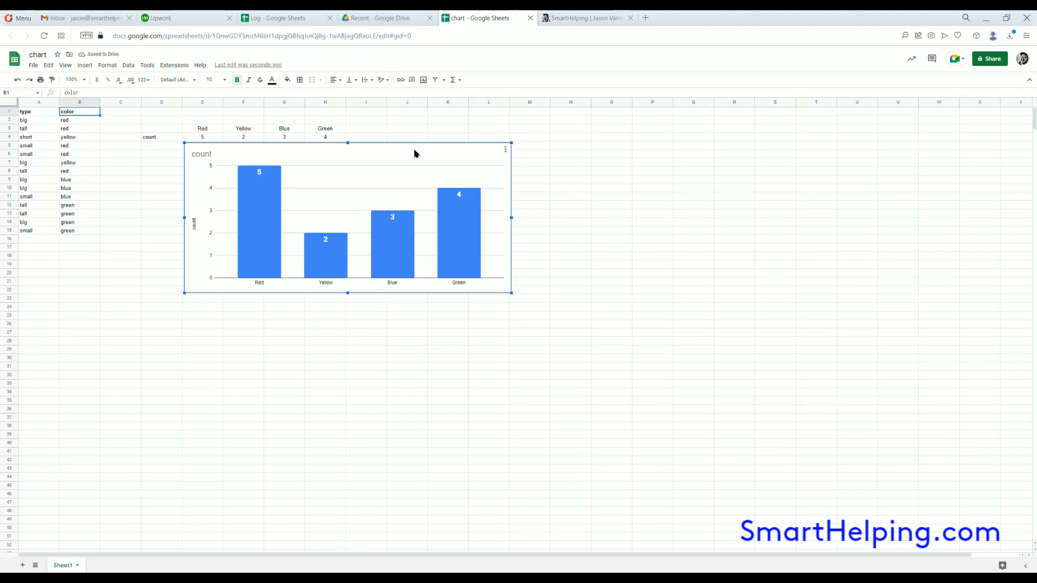
drag(414, 153, 702, 126)
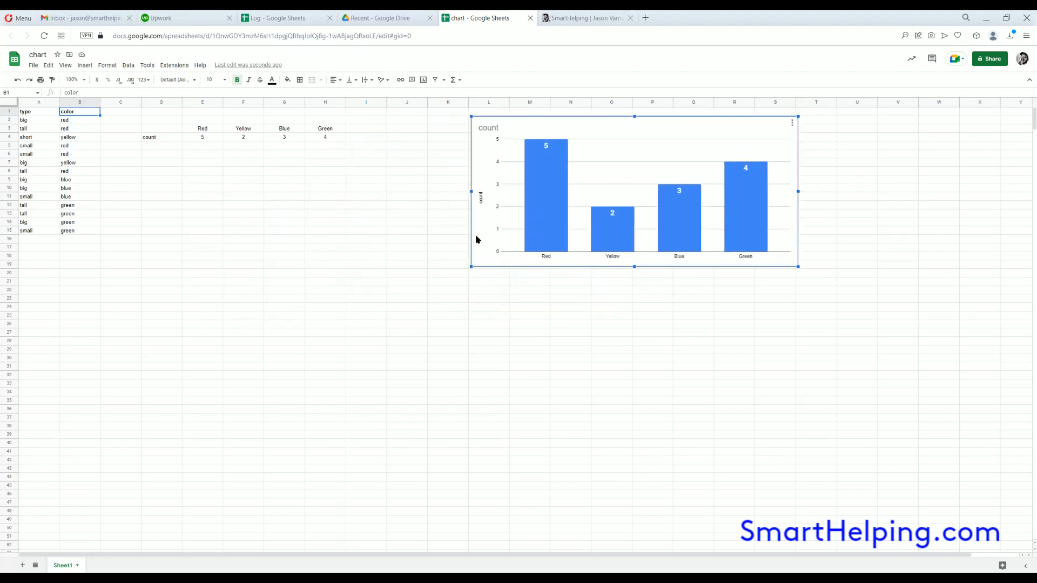
click(248, 241)
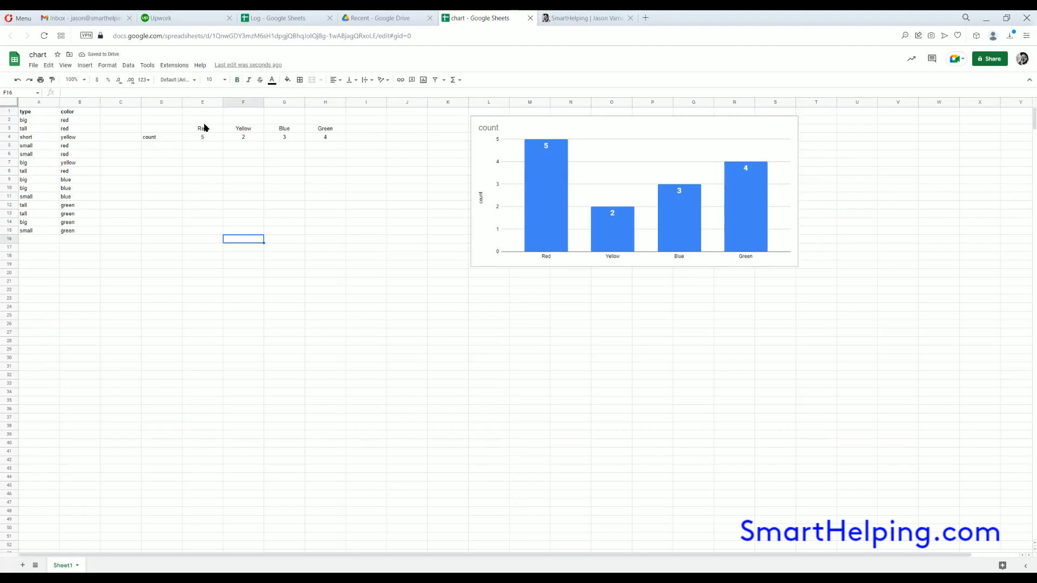
Replace the count label in D4 with a UNIQUE formula over the type range A2:A
click(159, 139)
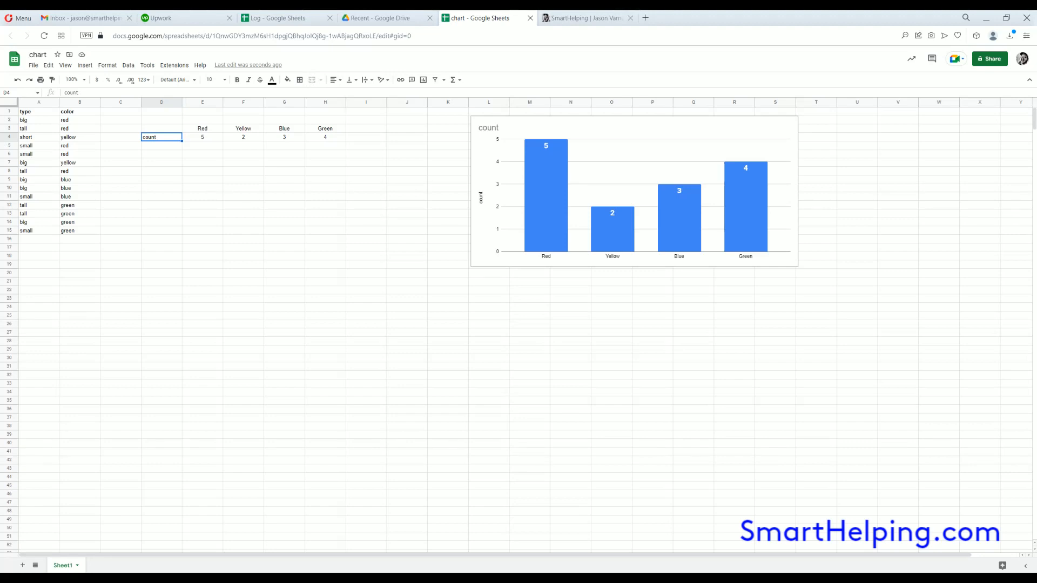
text(=)
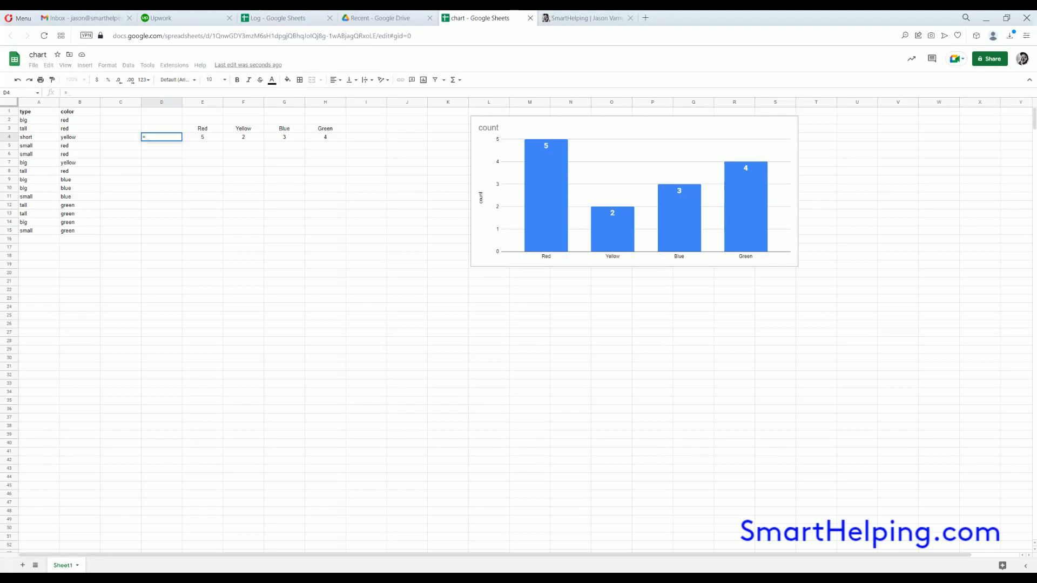
text(unique()
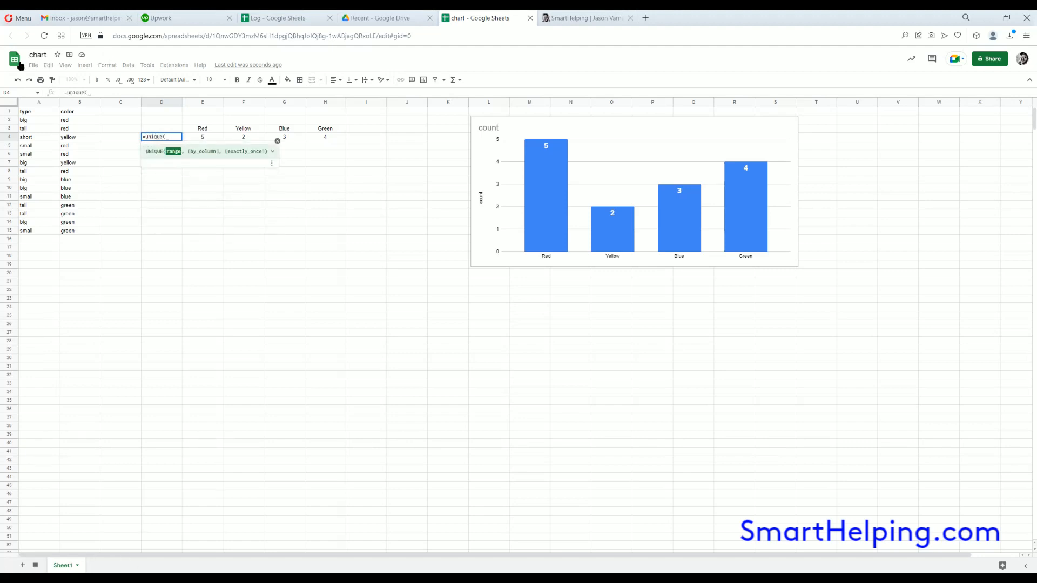
drag(32, 121, 34, 129)
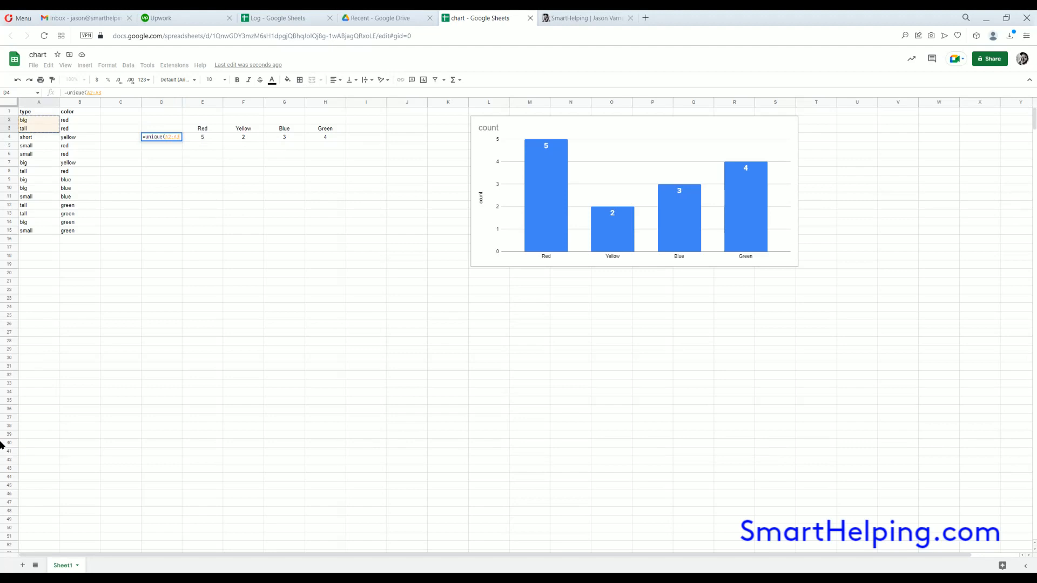
key(BackSpace)
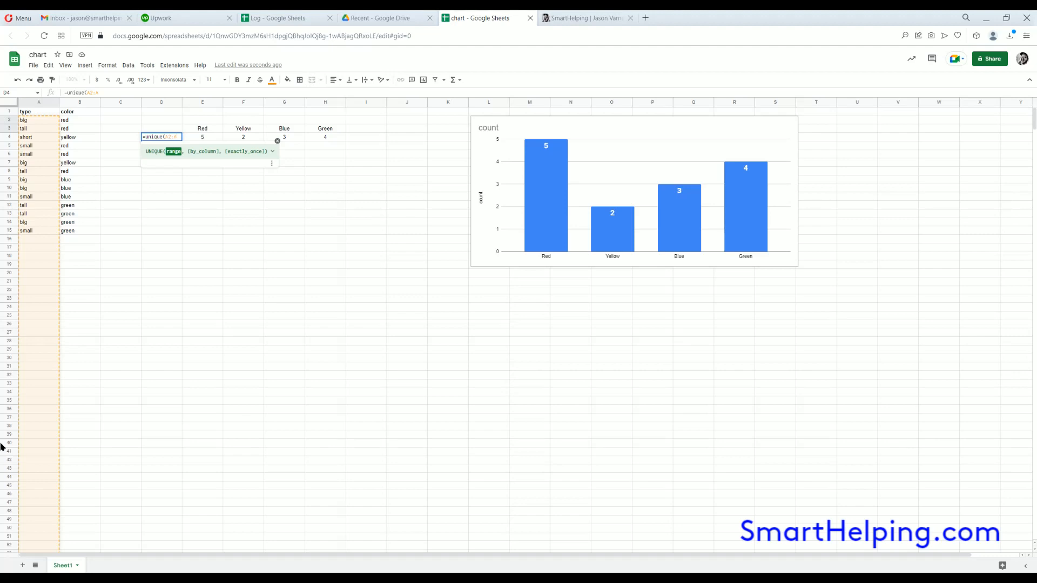
key(Return)
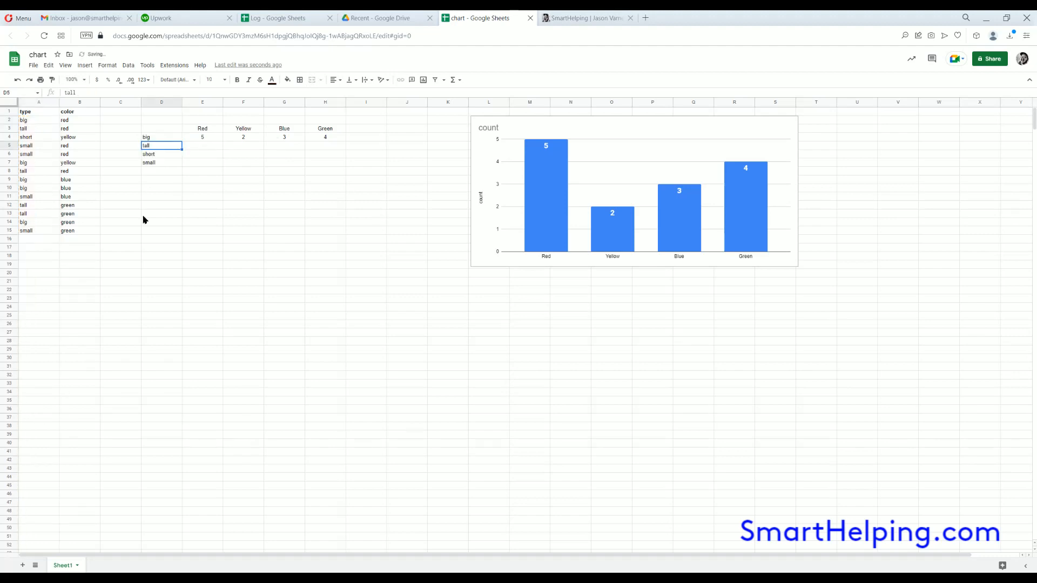
Move the UNIQUE formula that lists the types down to D10
click(159, 138)
key(ctrl+shift+Down)
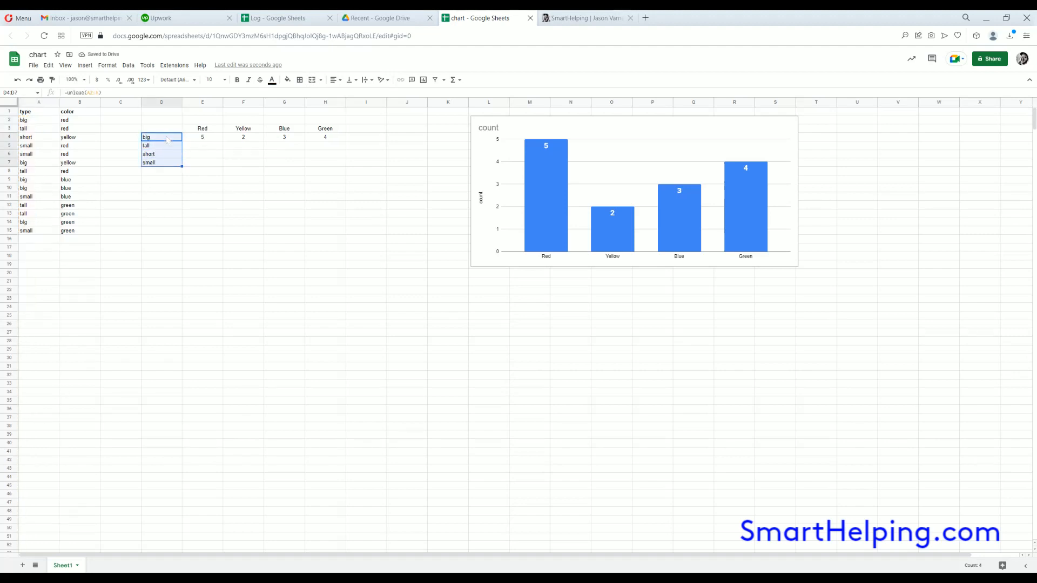
drag(167, 139, 167, 148)
drag(39, 120, 39, 230)
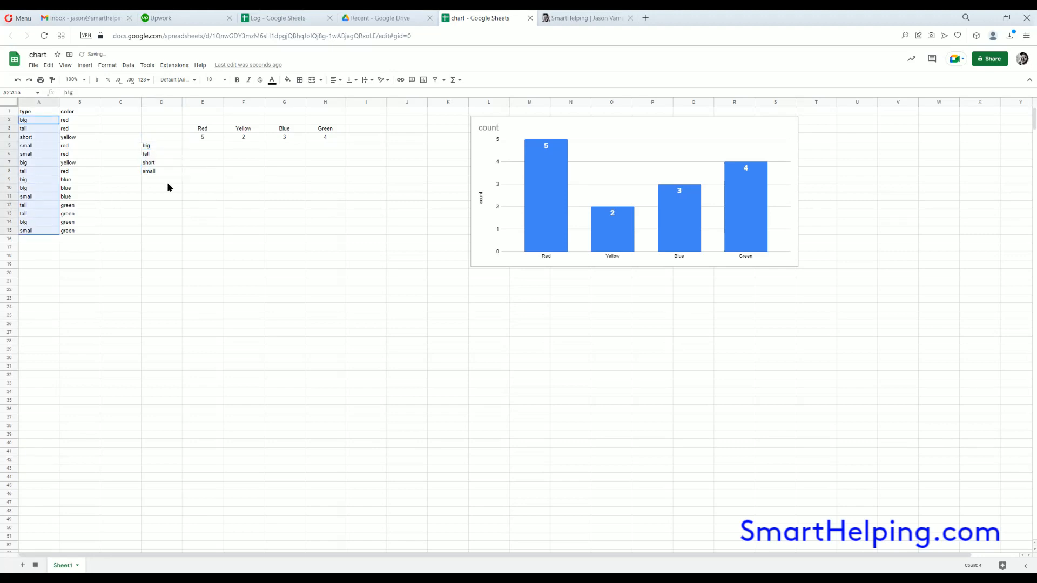
click(209, 137)
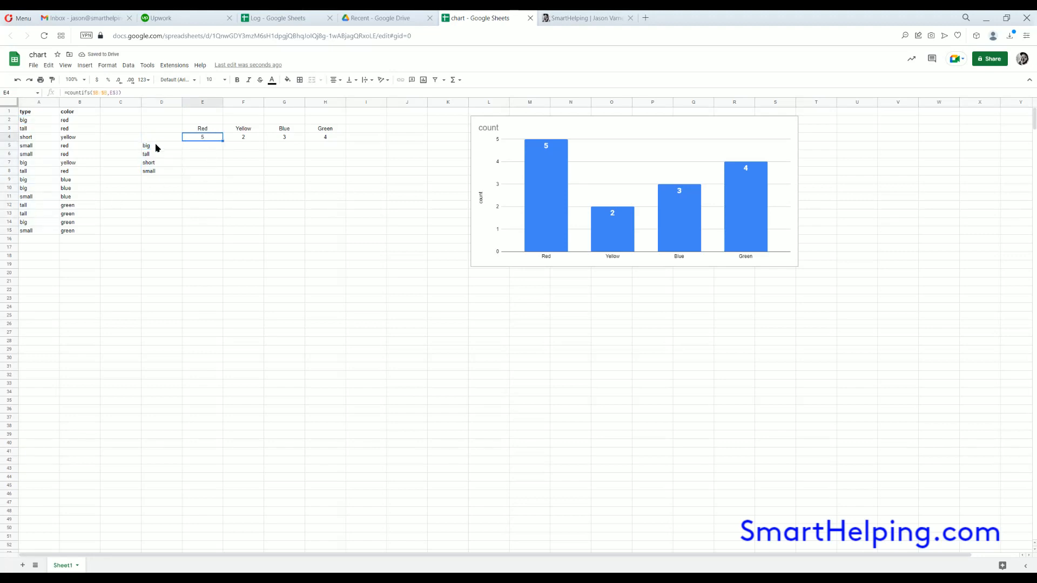
drag(156, 148, 162, 217)
Copy the color headers from E3:H3 into the row starting at E9, above the list of types
drag(205, 131, 320, 131)
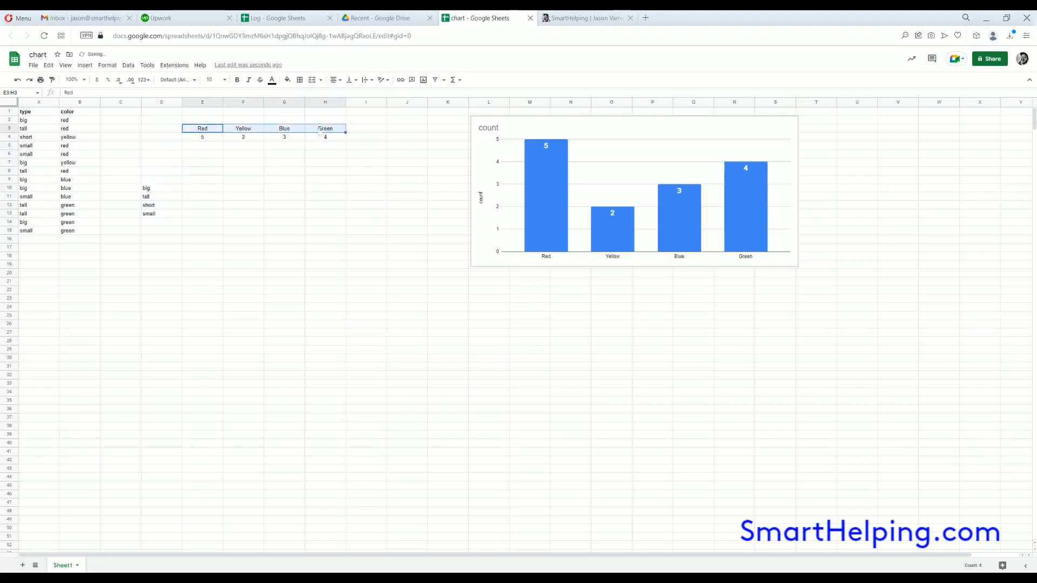
right_click(320, 132)
click(346, 152)
right_click(203, 179)
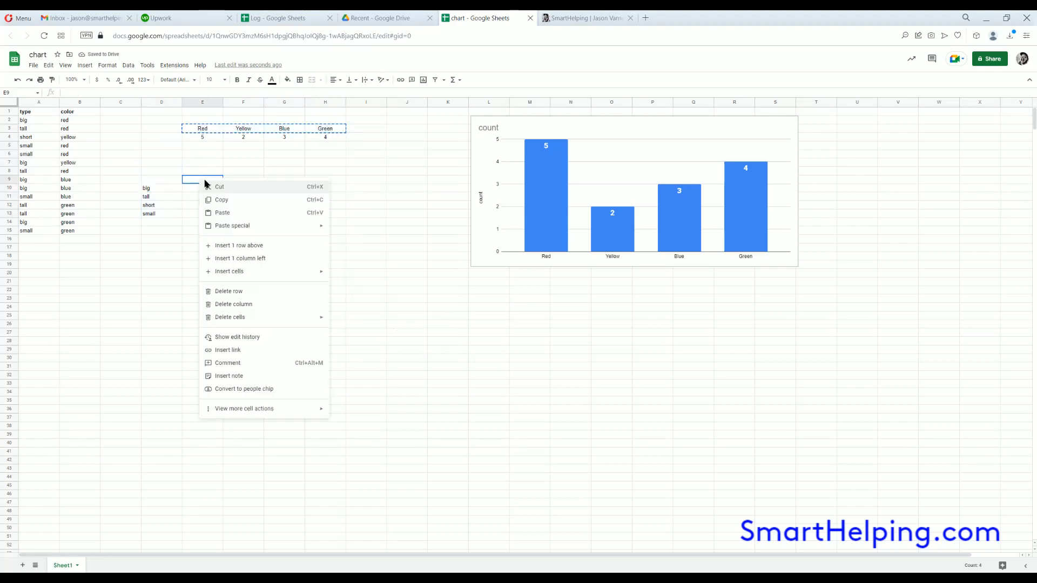
click(223, 214)
click(208, 181)
click(168, 192)
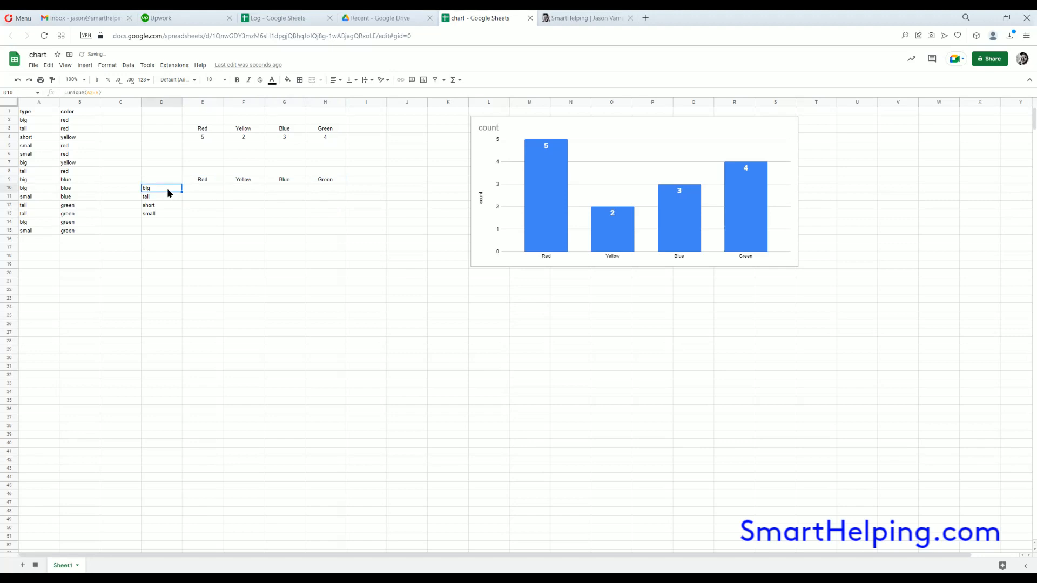
click(243, 182)
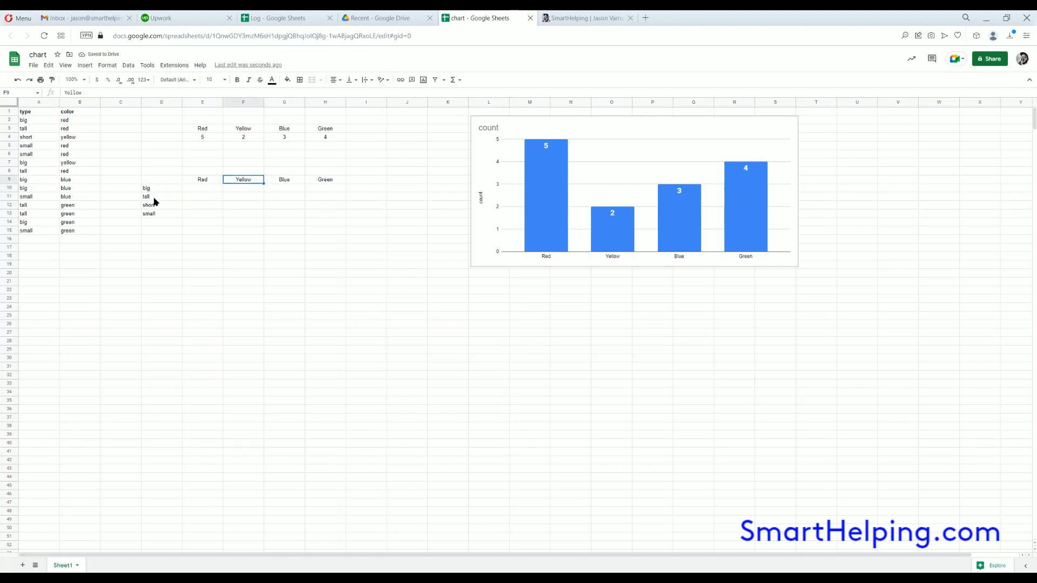
click(154, 198)
Copy the Red COUNTIFS formula from E4 into E10, the first cell of the type-by-color table
click(199, 190)
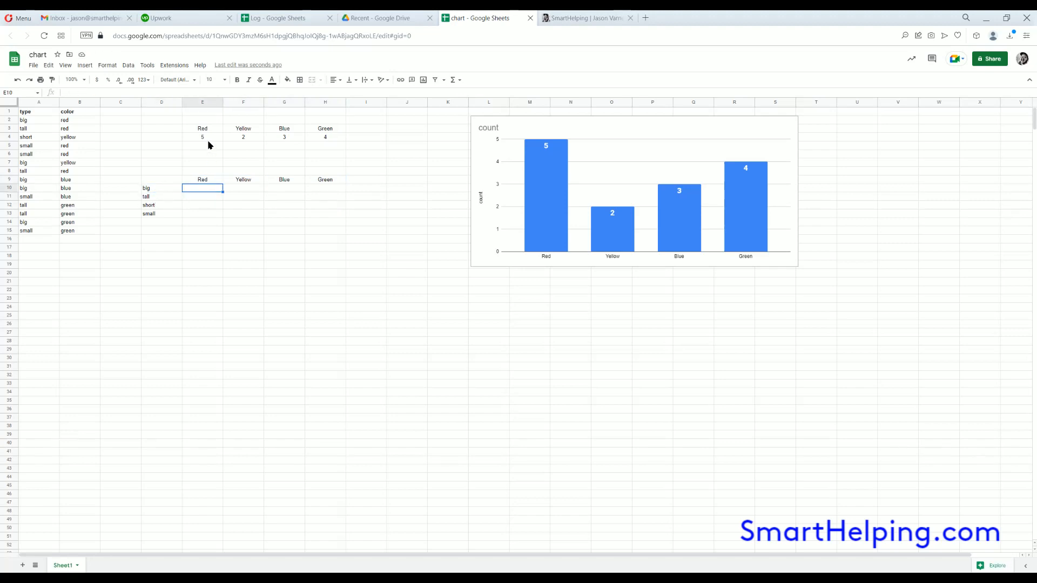
right_click(208, 143)
click(233, 159)
click(203, 189)
right_click(201, 190)
click(224, 223)
double_click(211, 190)
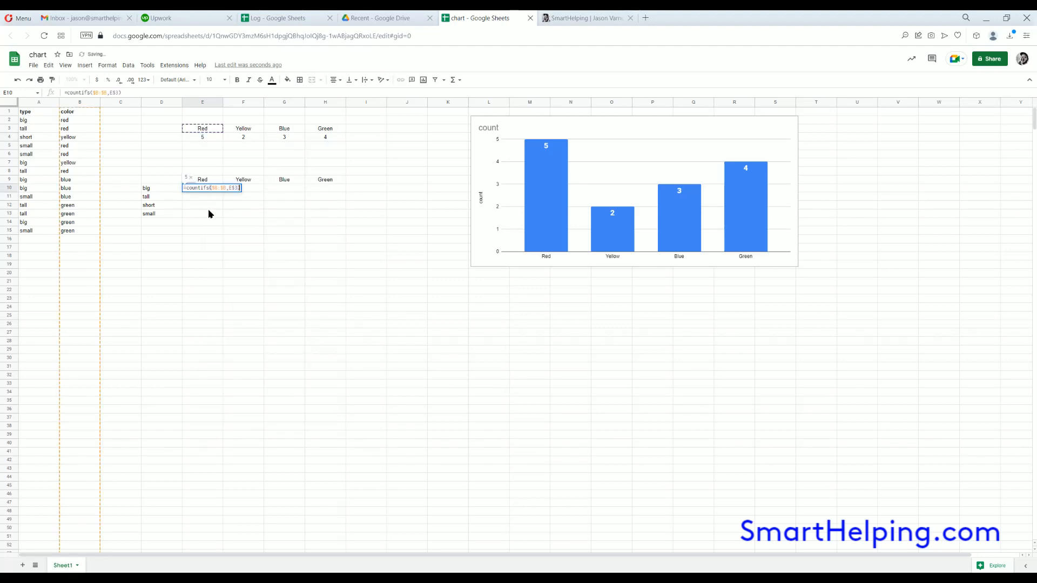
click(209, 231)
click(210, 190)
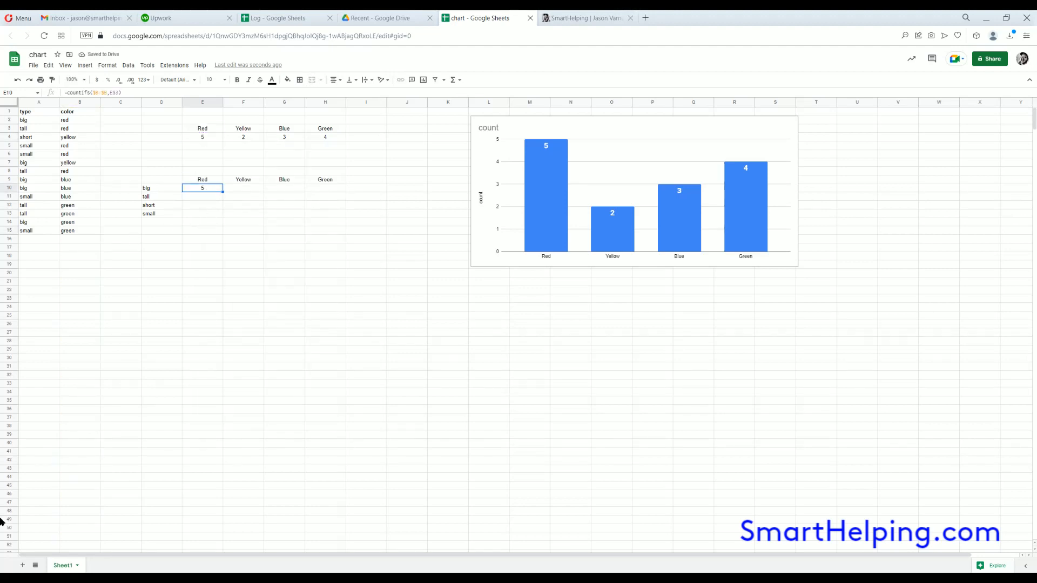
Enter a COUNTIFS formula in E10 matching column B to the color in E9 and column A to the type in D10
text(=countifs()
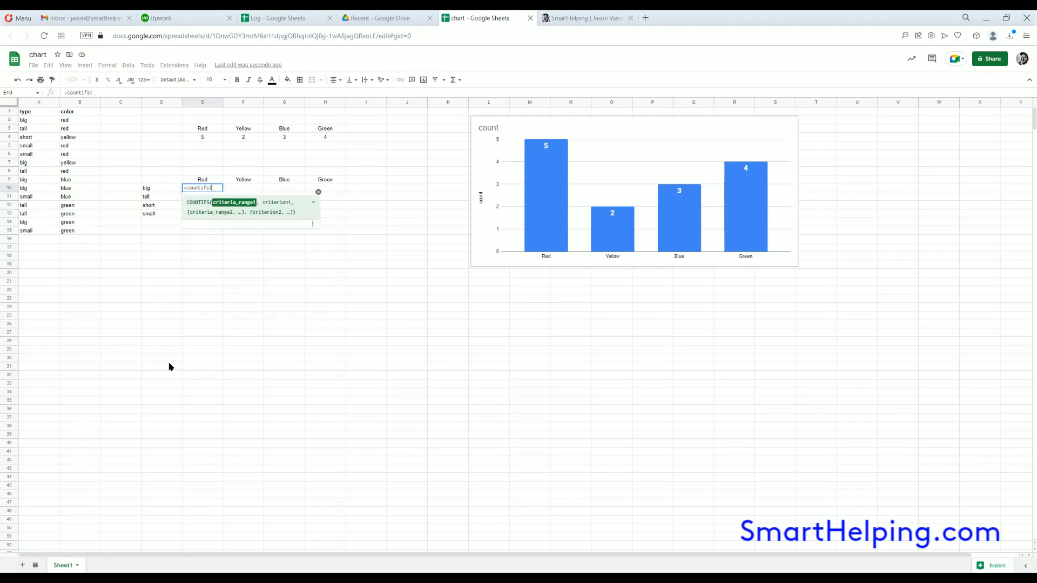
click(79, 103)
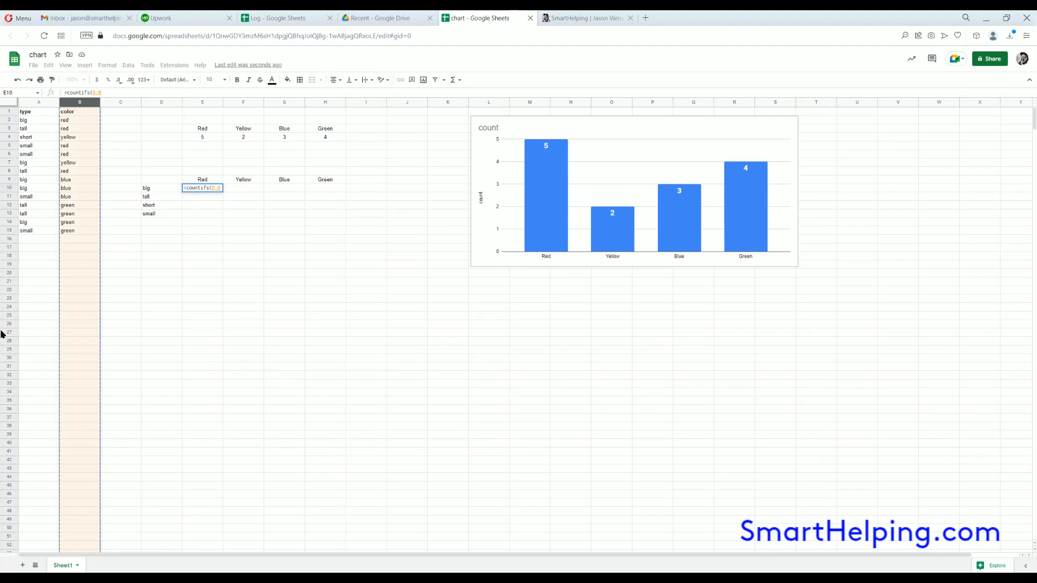
text(,)
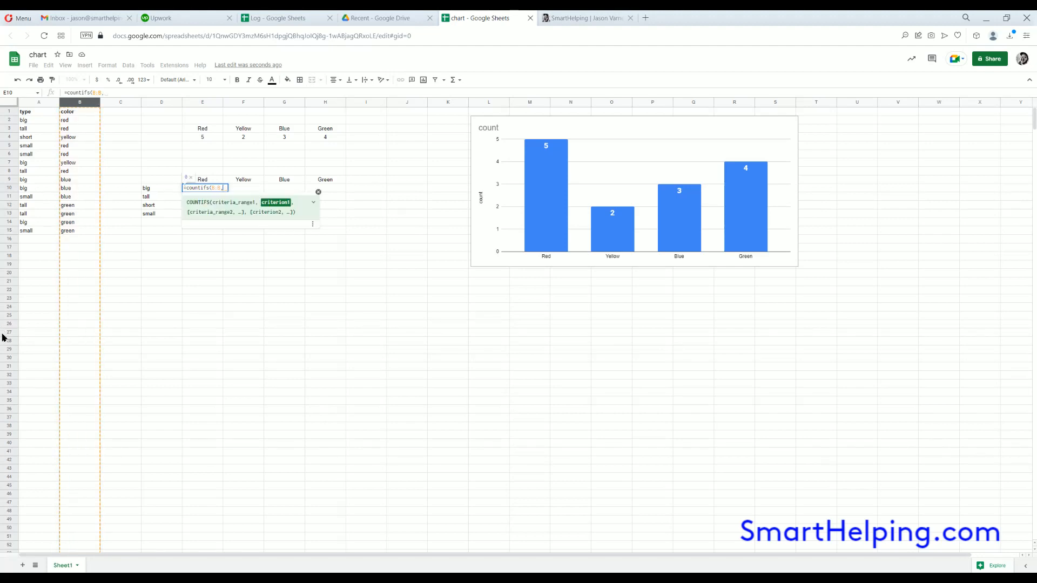
click(210, 181)
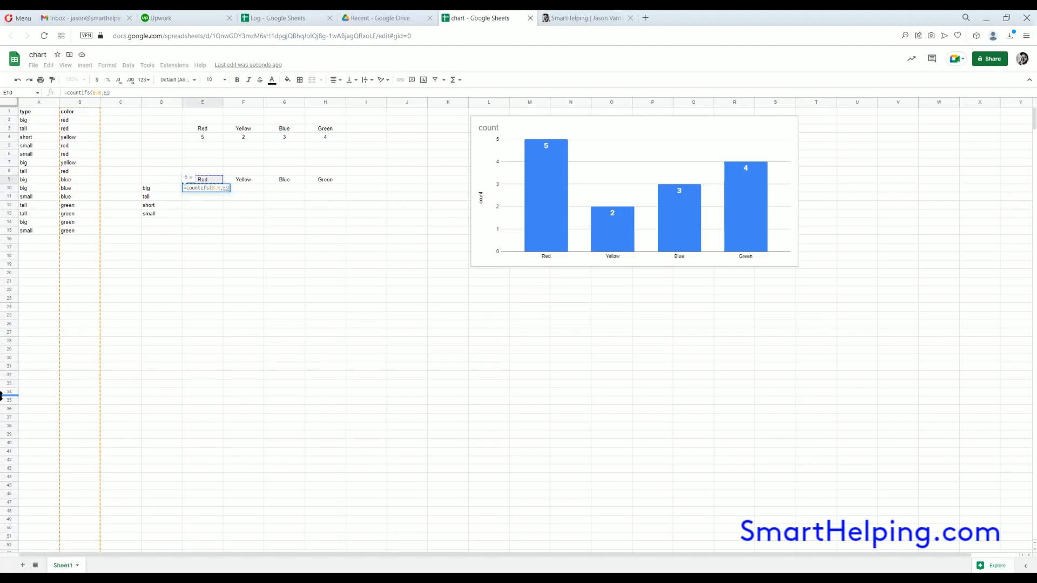
text(,)
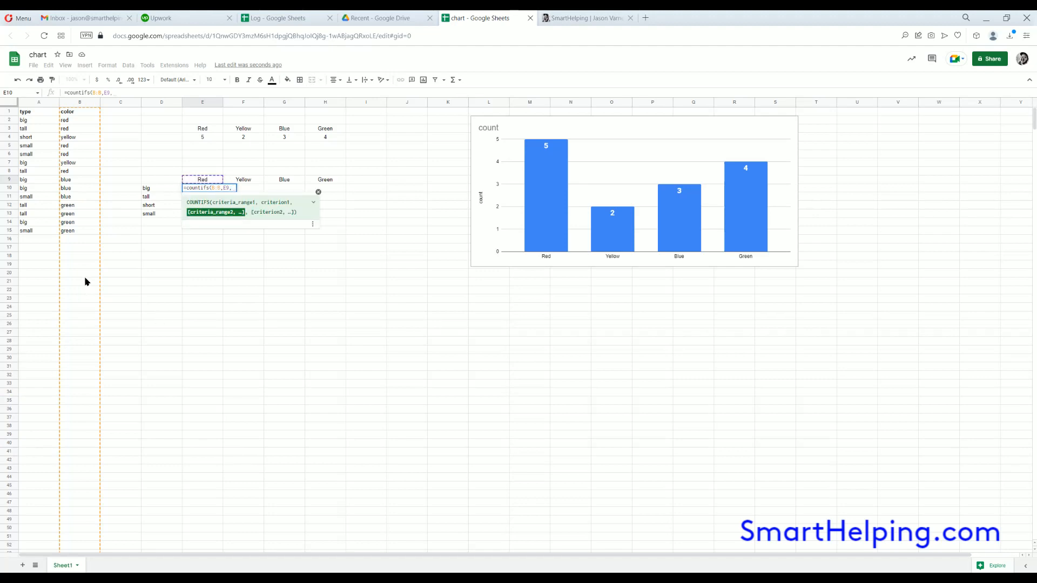
click(38, 102)
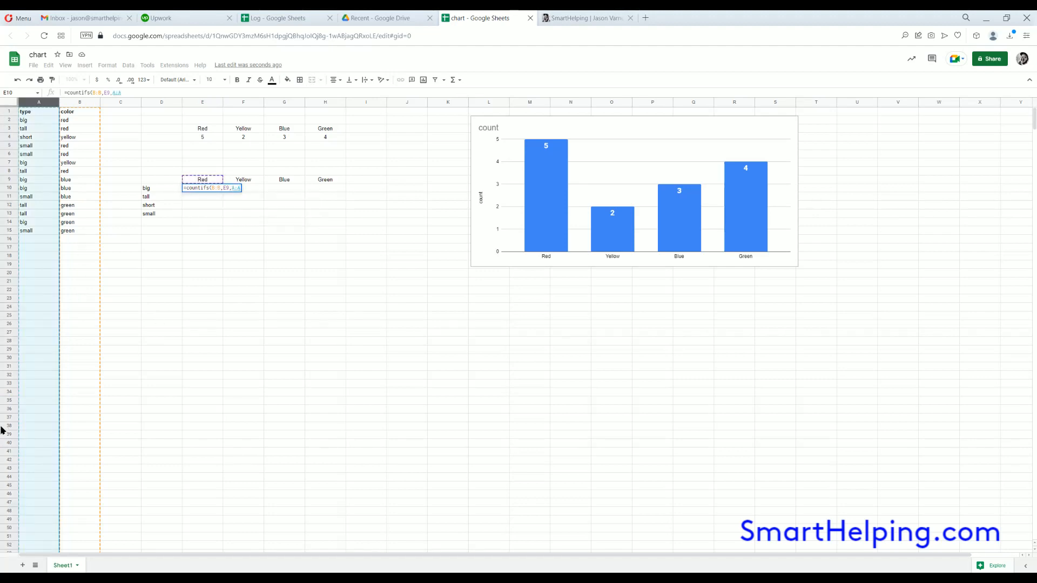
text(,)
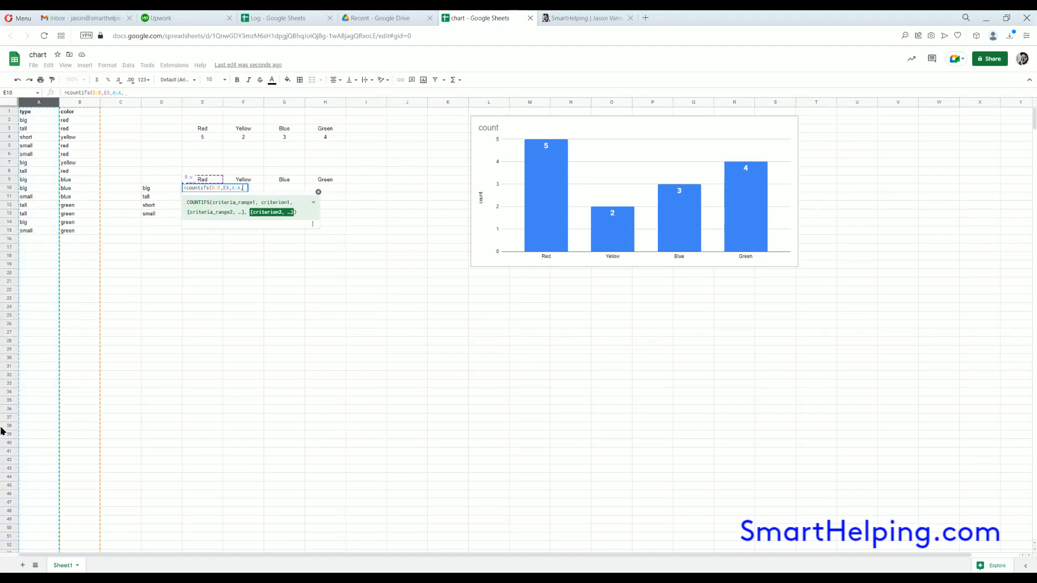
click(168, 189)
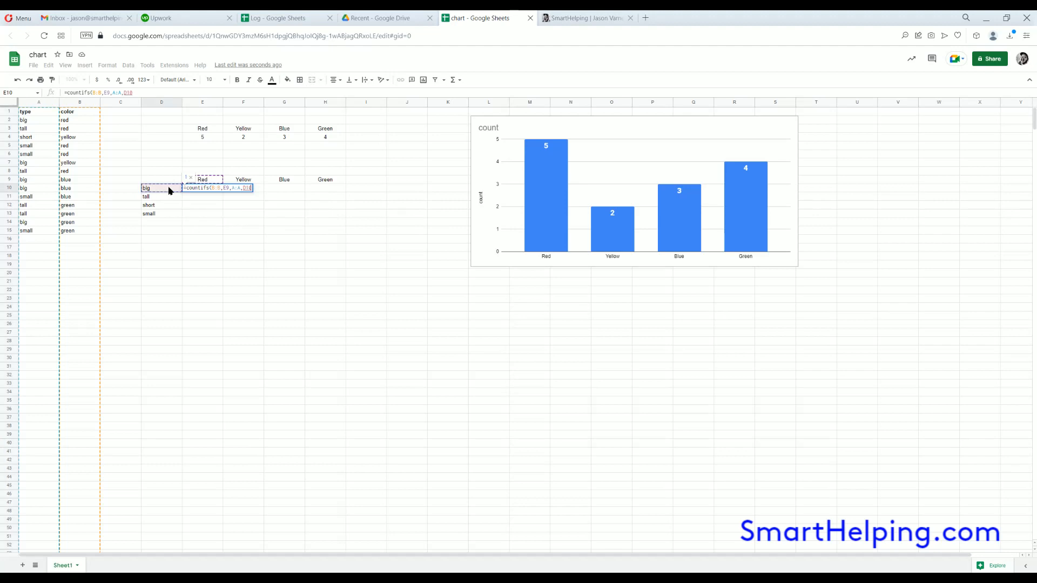
Lock the references in E10 so that the formula reads =countifs($B:$B,E$9,$A:$A,$D10)
click(124, 92)
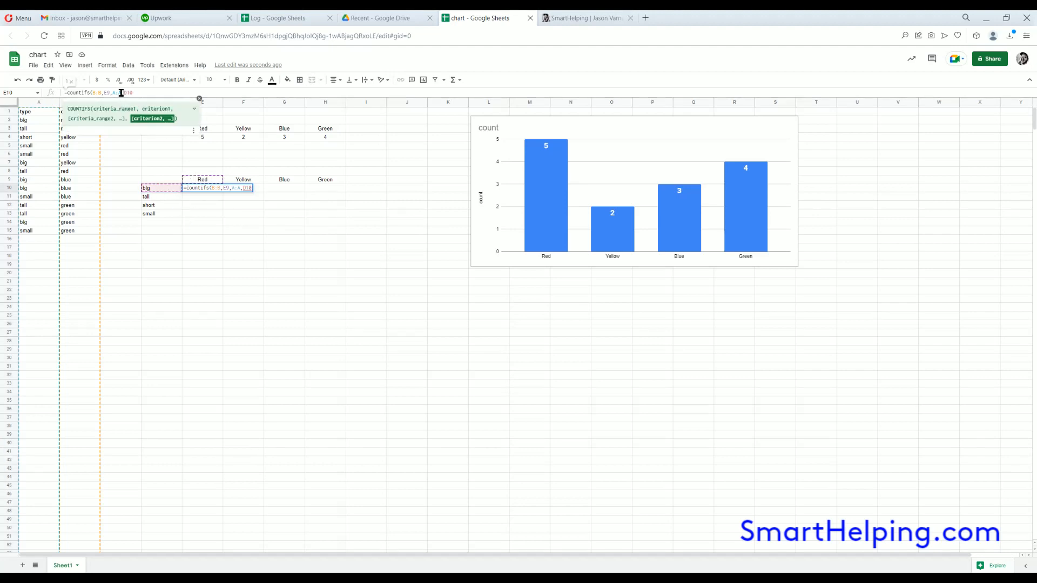
text($)
click(115, 93)
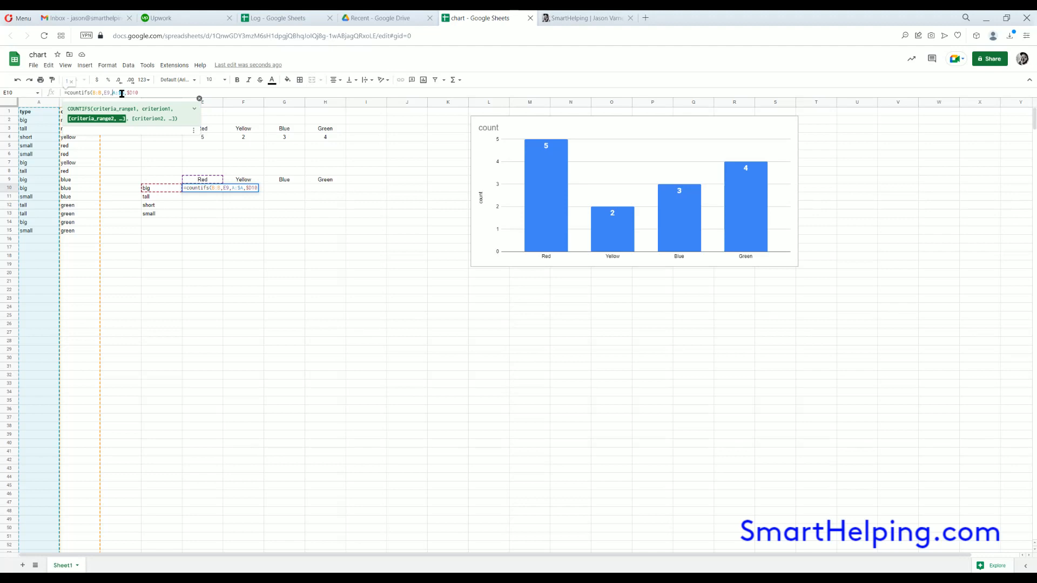
text($)
click(108, 93)
text($)
click(100, 93)
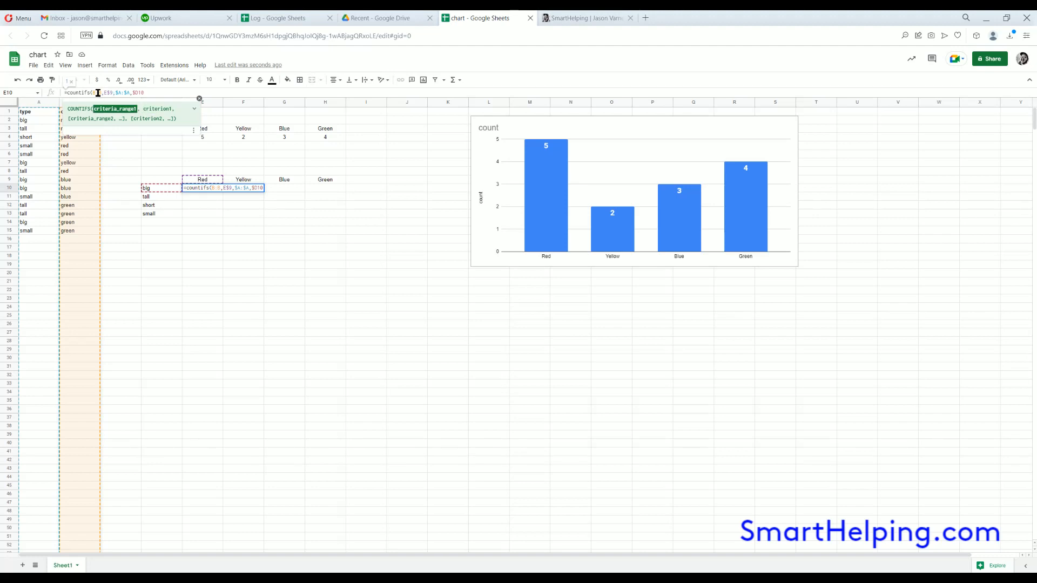
text($)
text($)
key(Return)
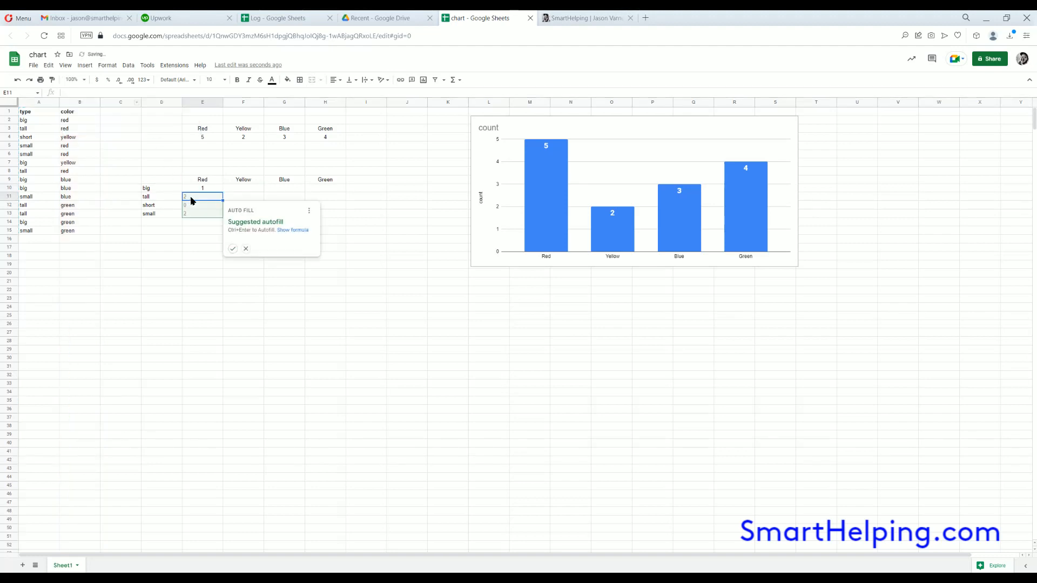
Fill the E10 formula through H13 and check the green counts against the matching data rows
click(209, 189)
drag(223, 191, 340, 218)
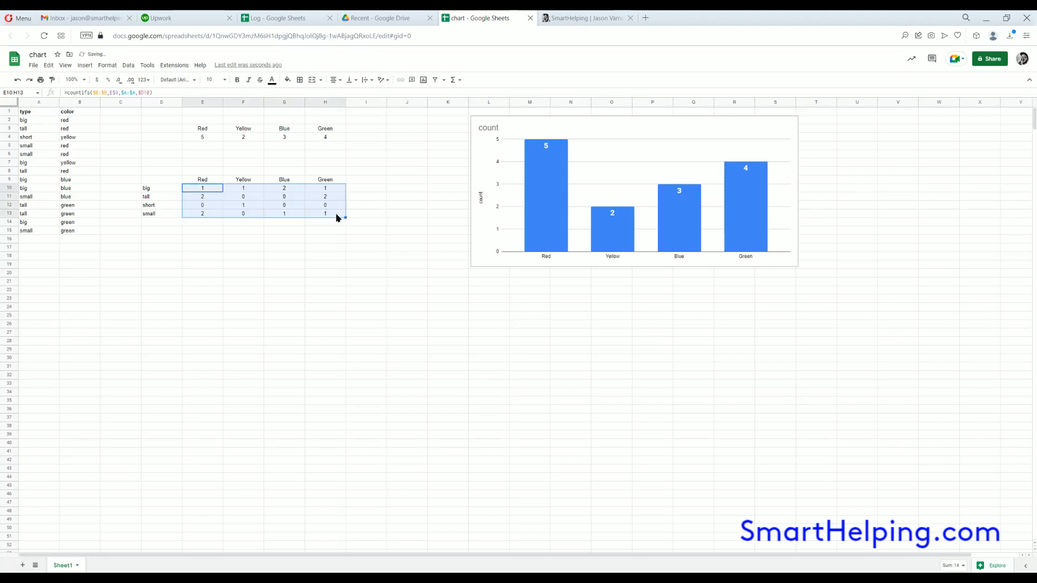
click(330, 187)
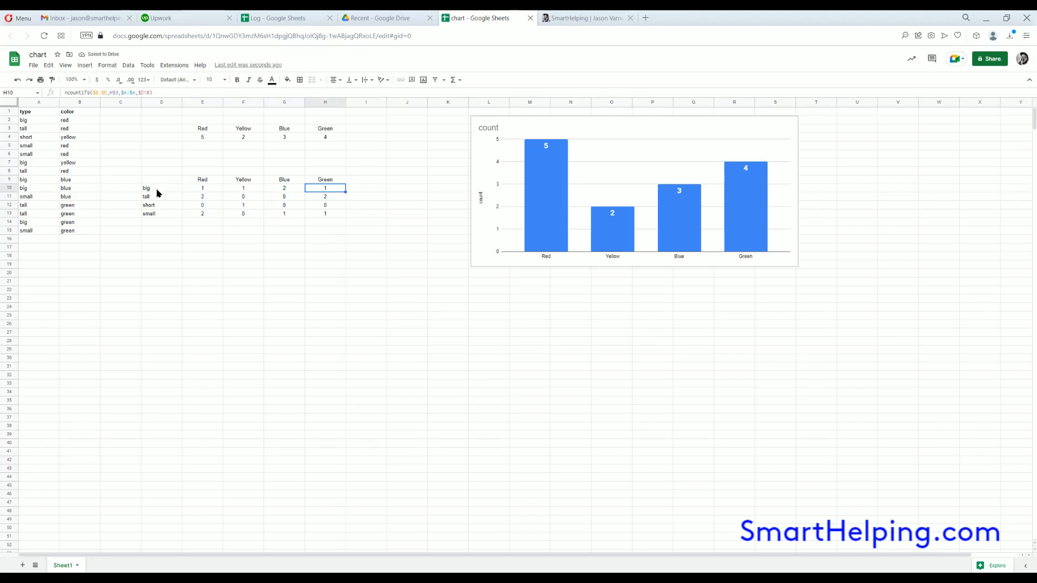
drag(79, 124, 76, 229)
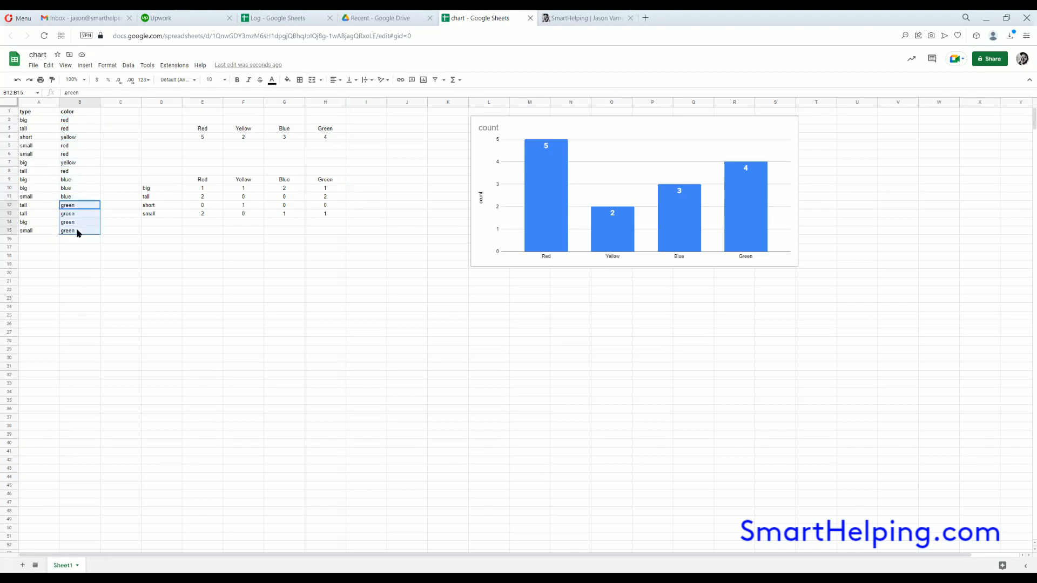
click(323, 198)
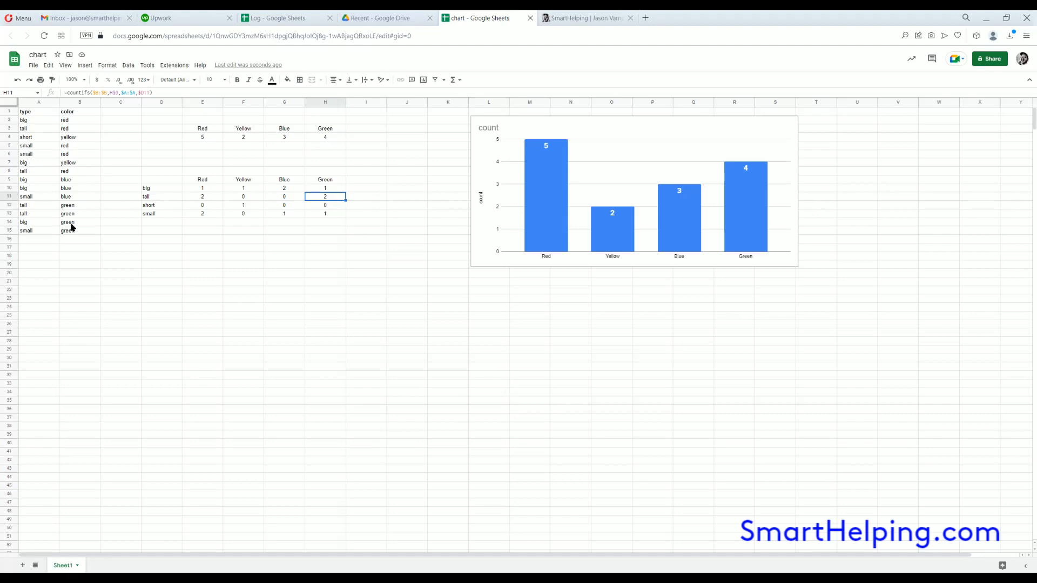
drag(27, 206, 74, 215)
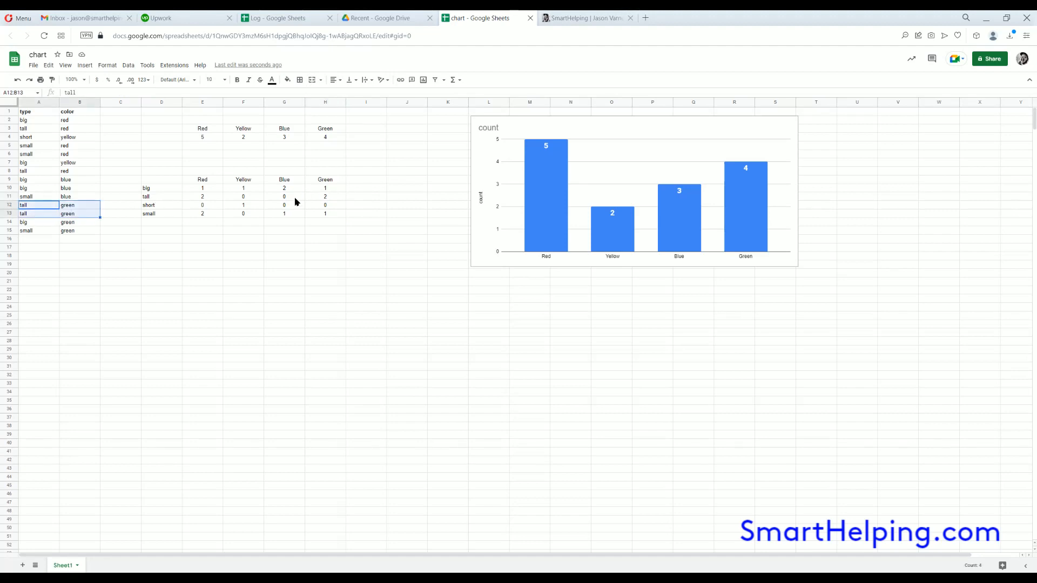
click(331, 189)
drag(205, 191, 338, 214)
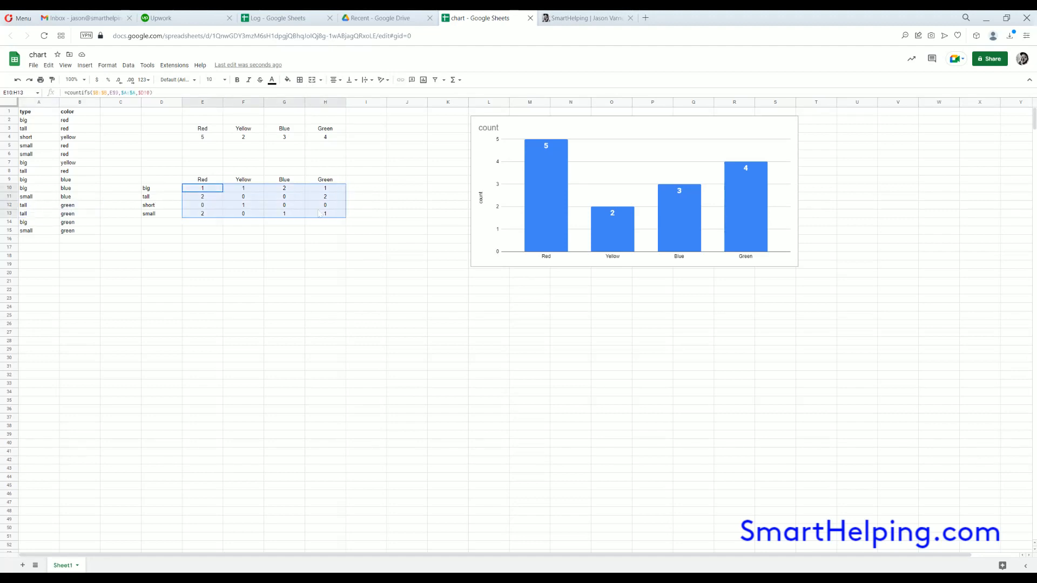
Insert a column chart of D9:H13 and place it below the table, stretched from column D to N and row 19 to 43
drag(163, 179, 321, 216)
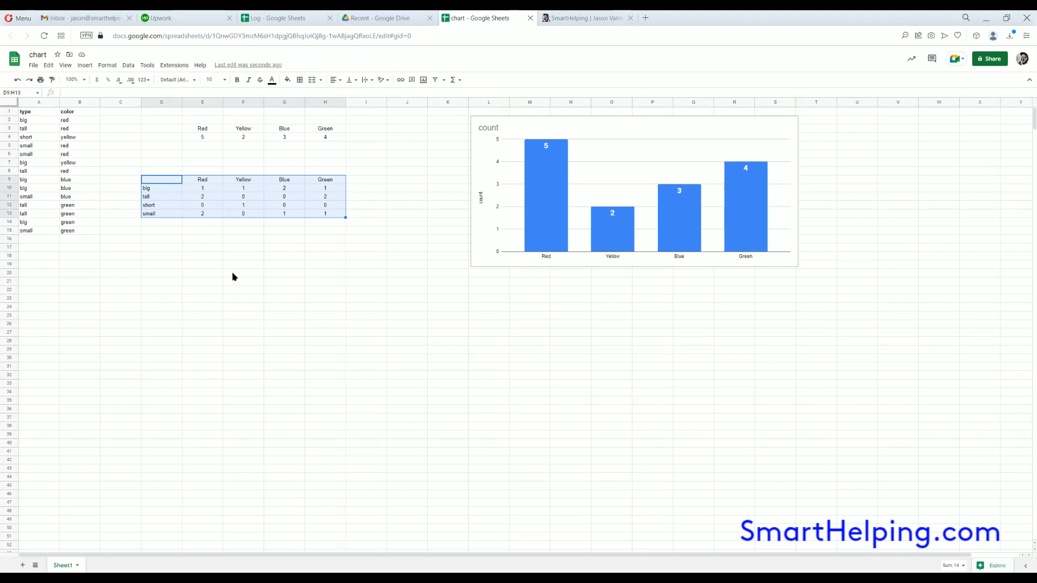
click(86, 66)
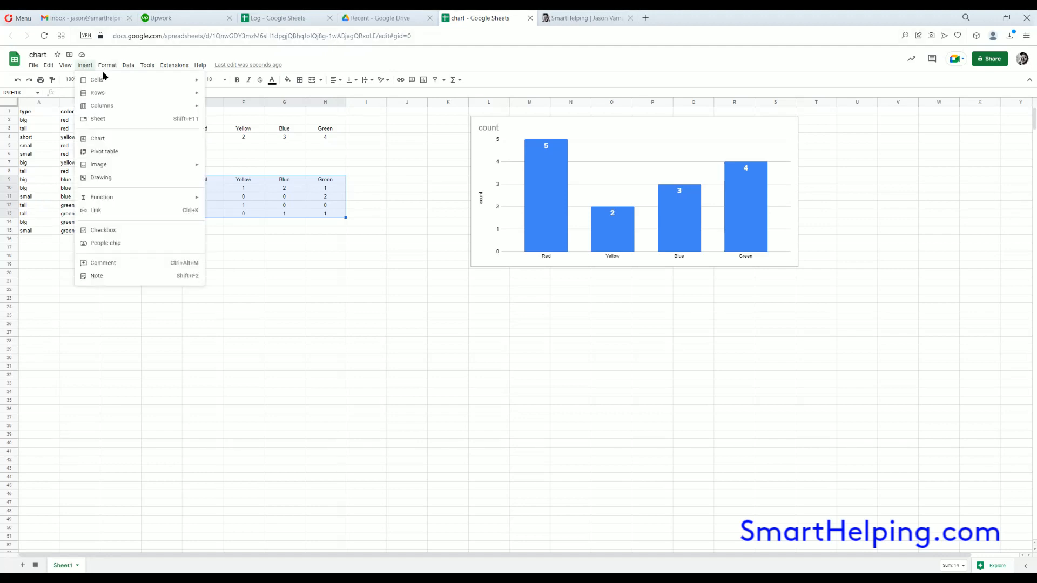
click(107, 141)
drag(497, 260, 317, 276)
drag(394, 342, 562, 341)
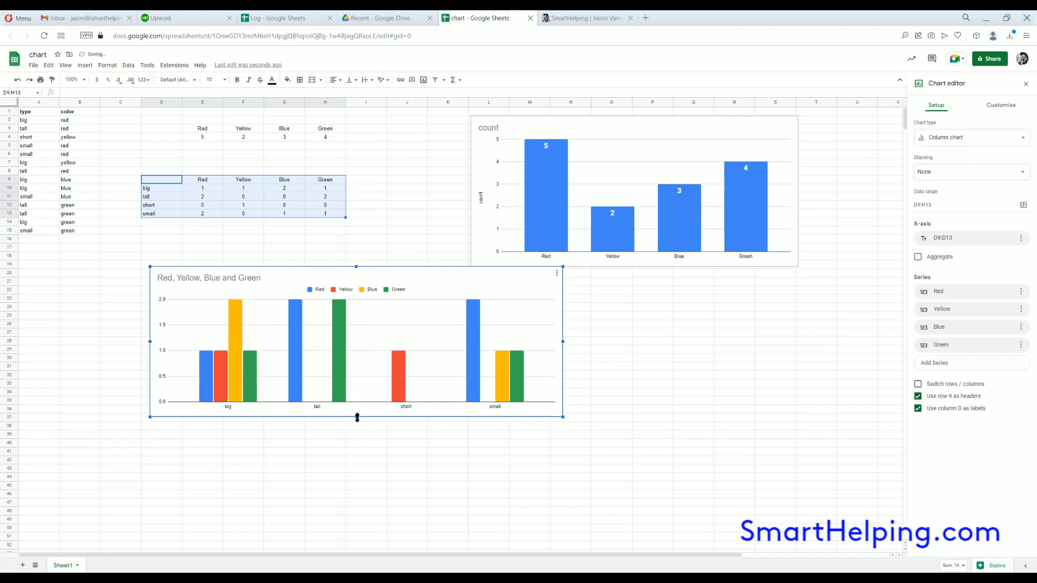
drag(357, 417, 357, 467)
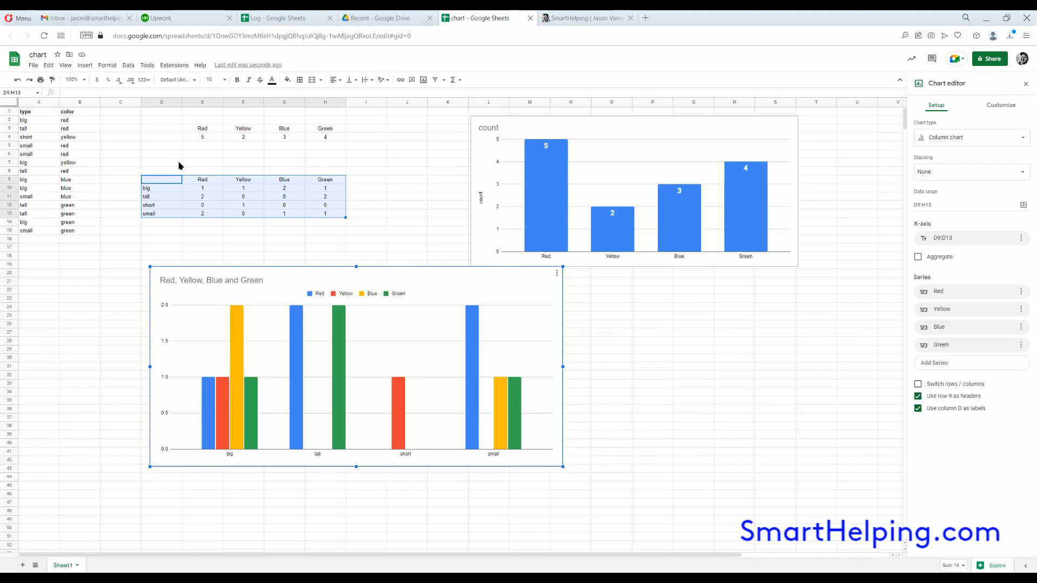
Review the type labels, counts and color headers in D9:H13 that feed the new chart
drag(152, 188, 153, 216)
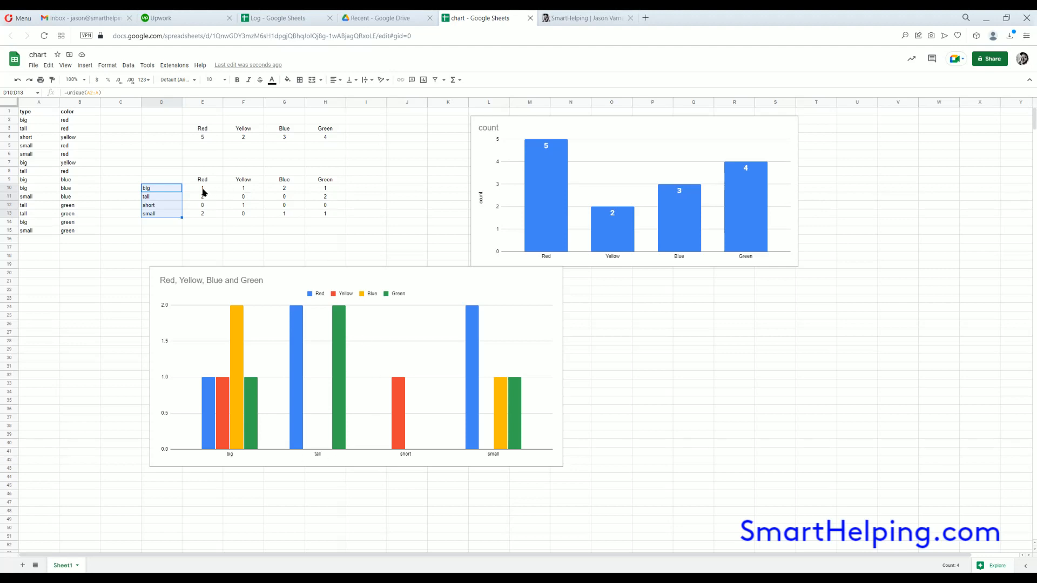
drag(203, 189, 325, 213)
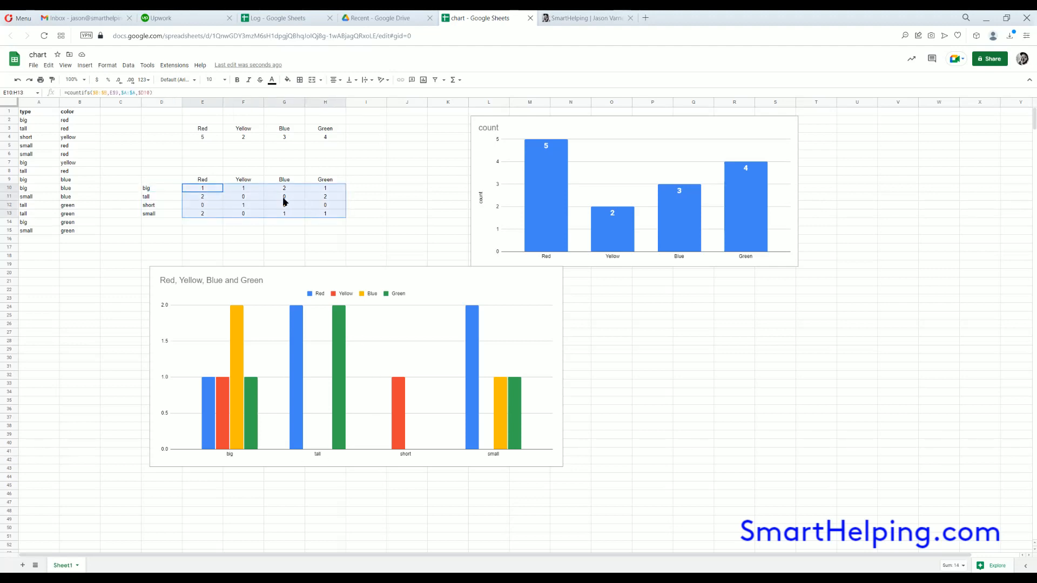
click(210, 180)
click(251, 180)
click(287, 180)
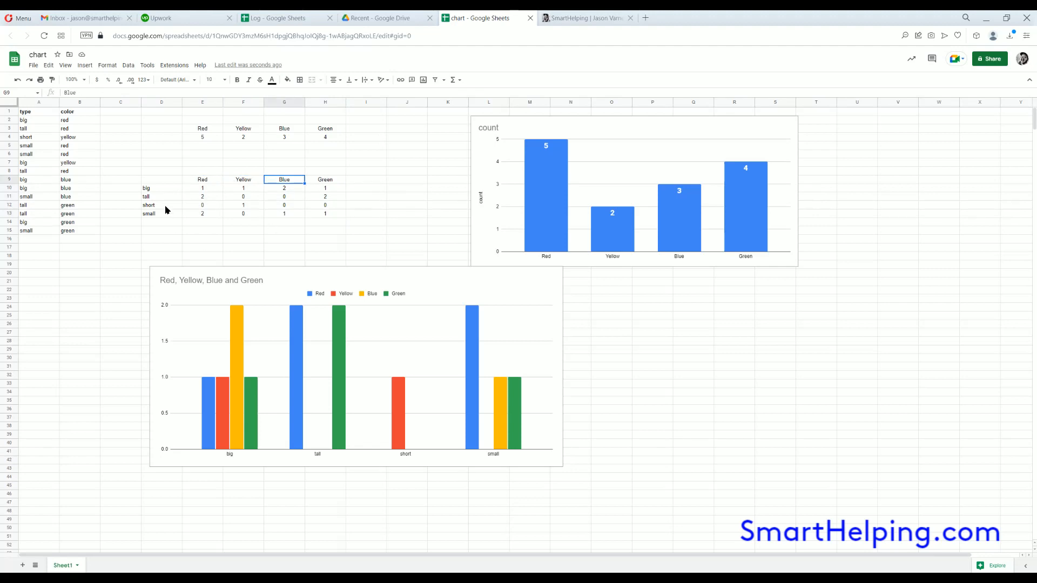
drag(166, 191, 166, 215)
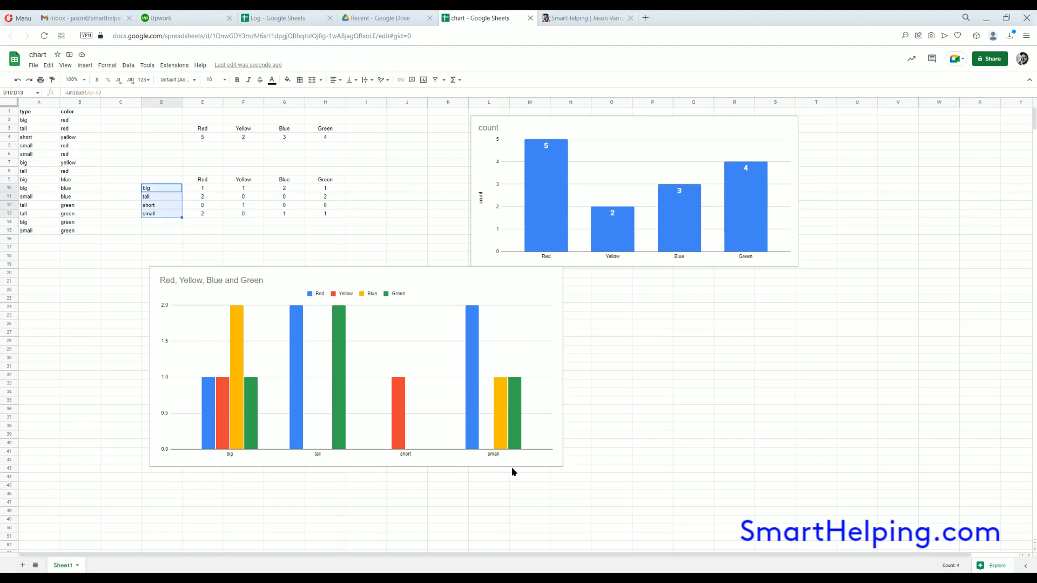
Resize the type-by-color chart so that it ends in column M and around row 40
click(562, 364)
drag(563, 367, 759, 367)
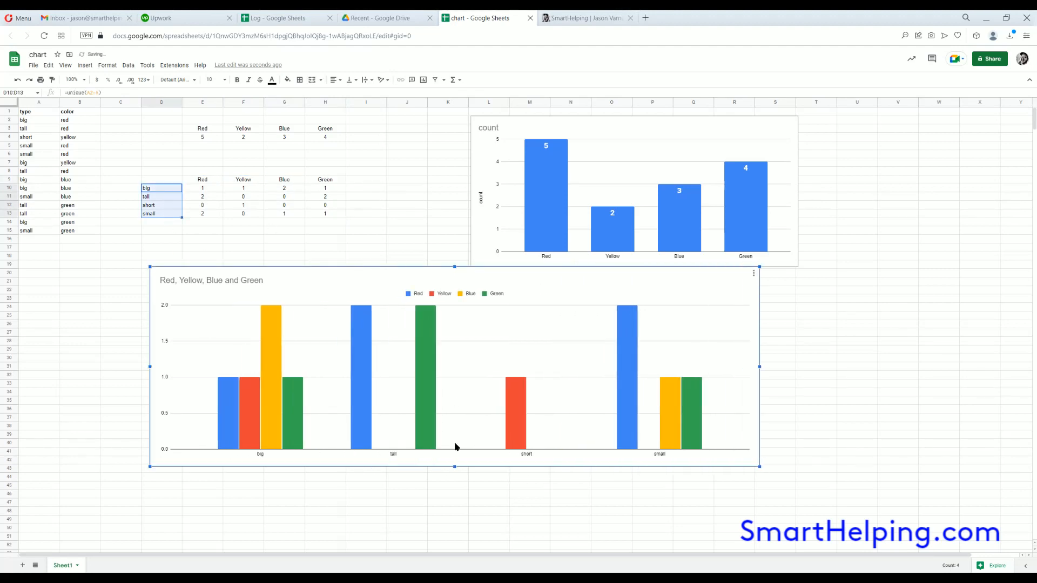
drag(455, 466, 455, 422)
drag(760, 344, 543, 339)
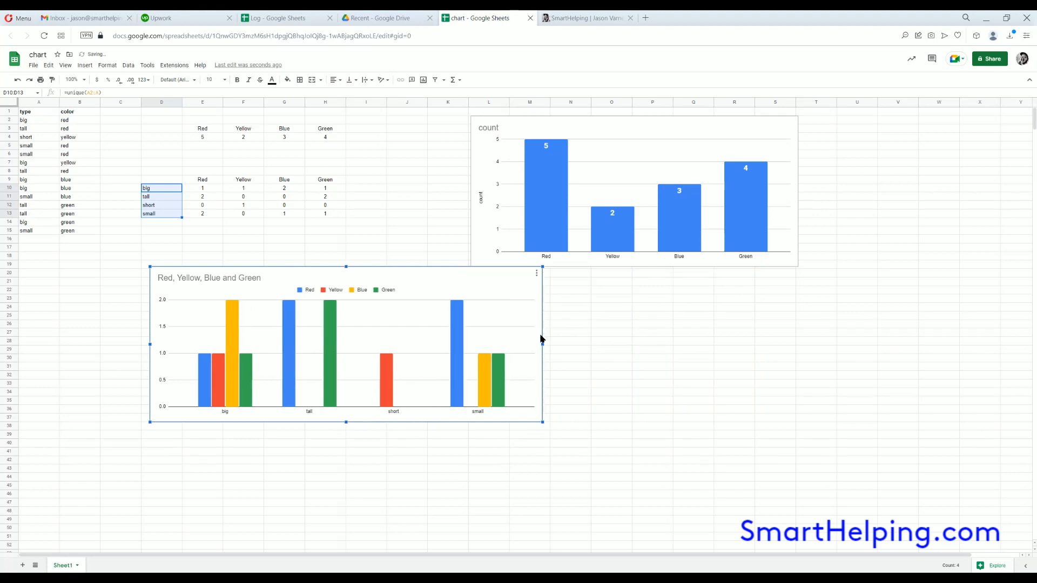
drag(346, 422, 344, 445)
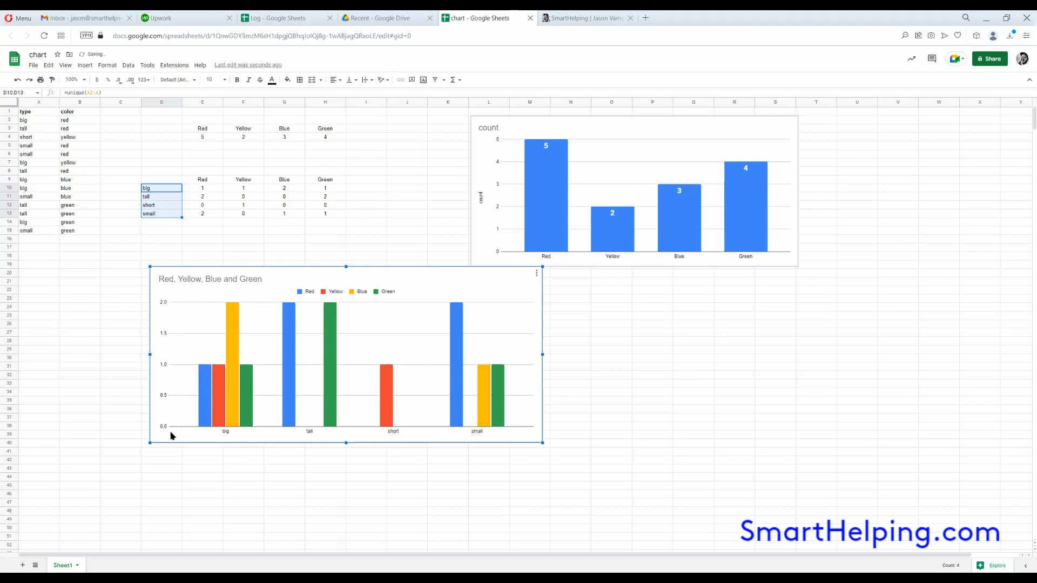
Move the type-by-color chart down slightly so that it starts in row 21
click(203, 191)
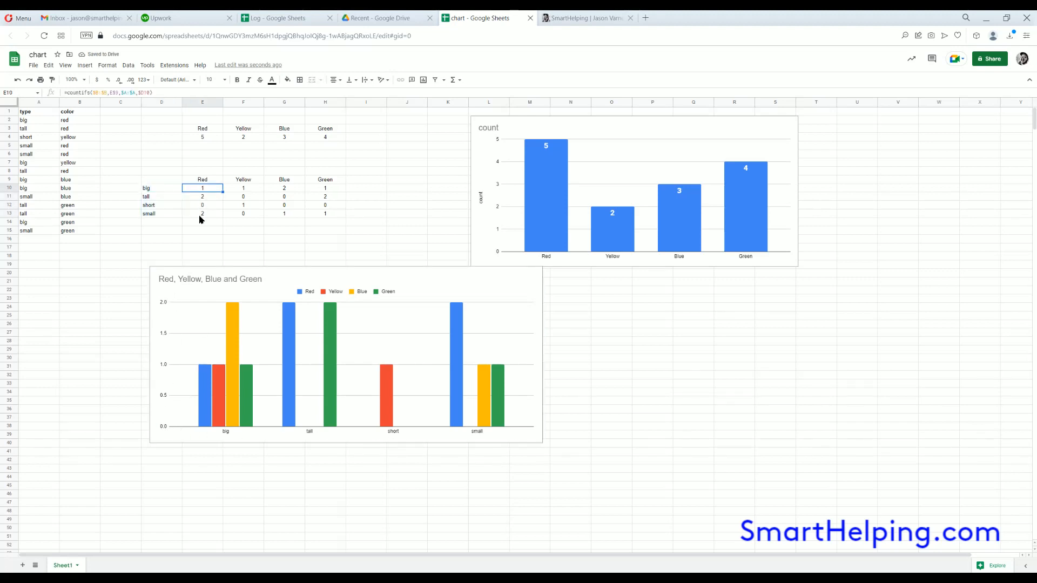
click(201, 216)
click(204, 192)
drag(156, 191, 157, 225)
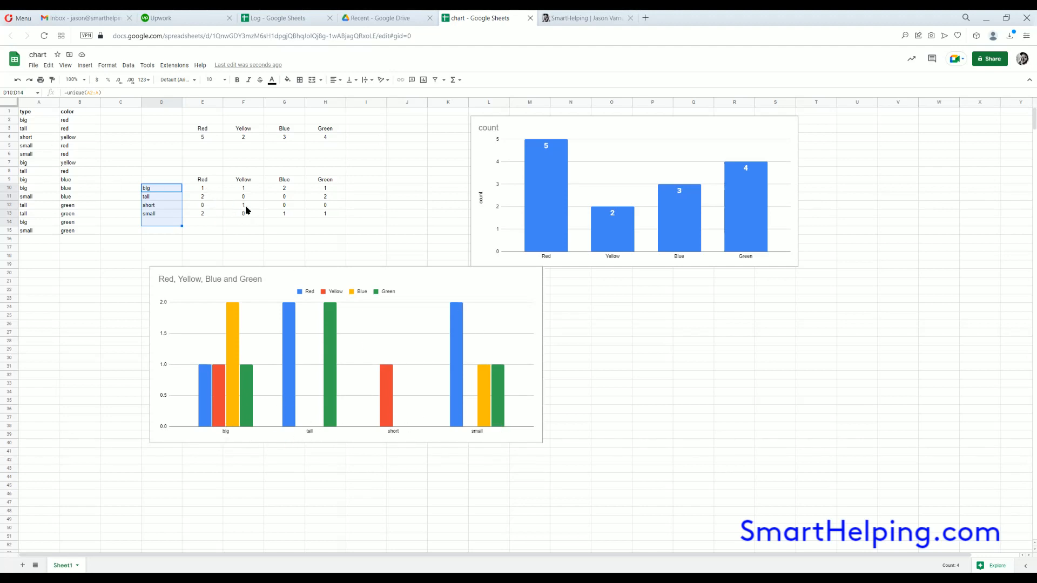
drag(516, 276, 518, 289)
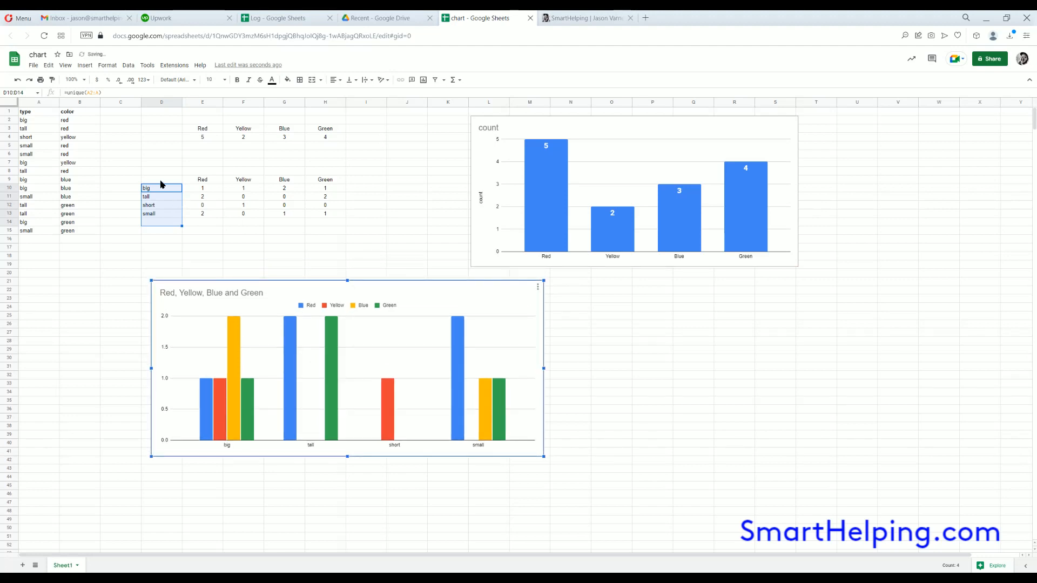
Insert a second column chart of D9:H13, place it from column N, row 21, and enlarge it to column T and around row 41
drag(160, 182, 322, 214)
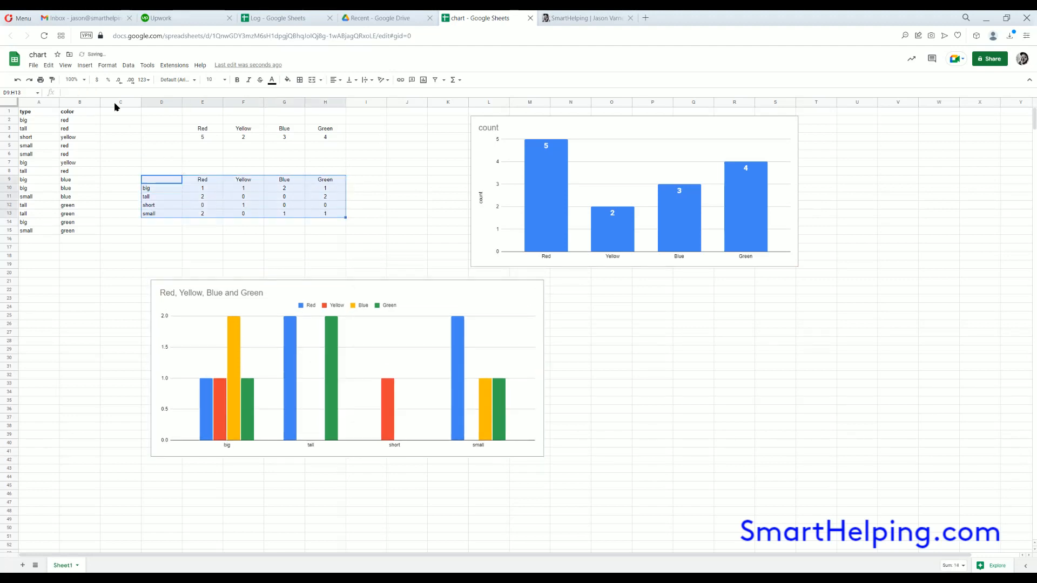
click(84, 65)
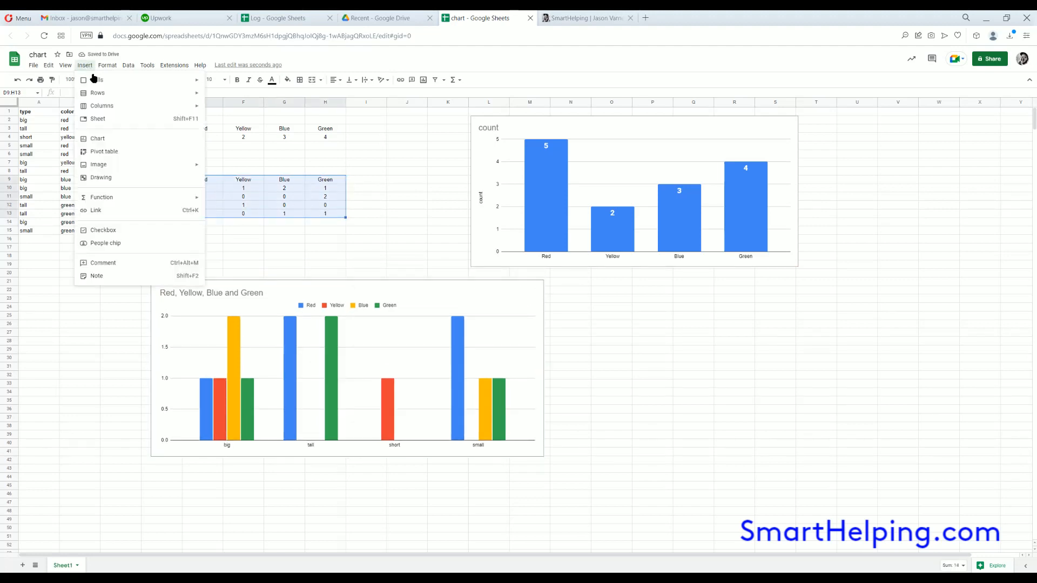
click(115, 140)
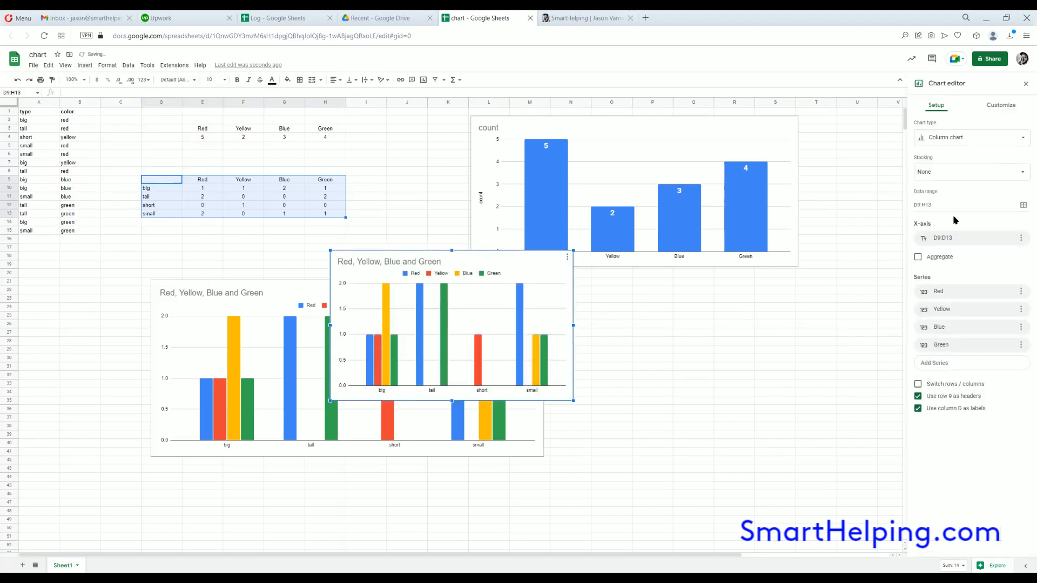
click(967, 140)
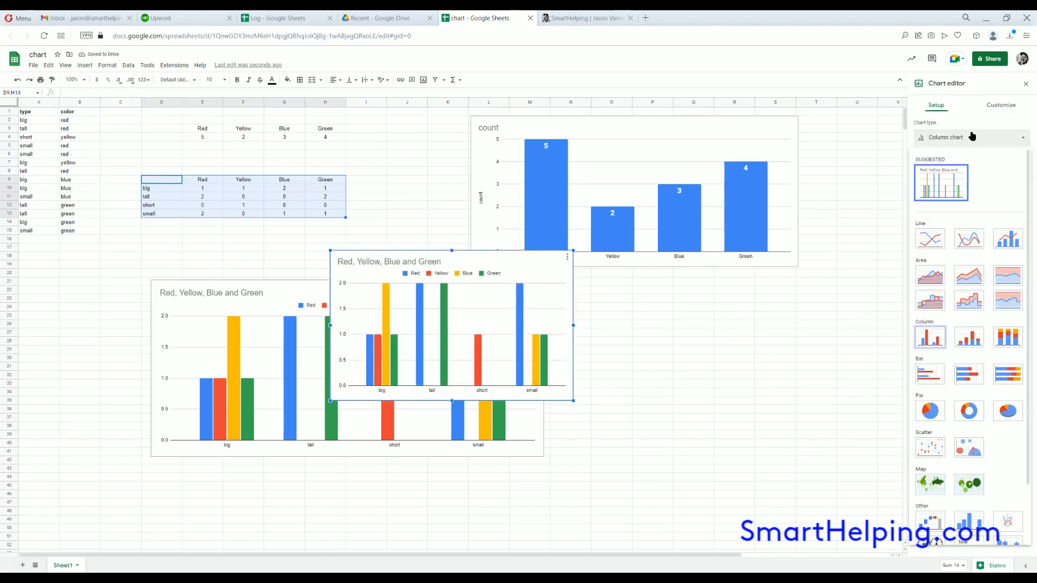
click(792, 301)
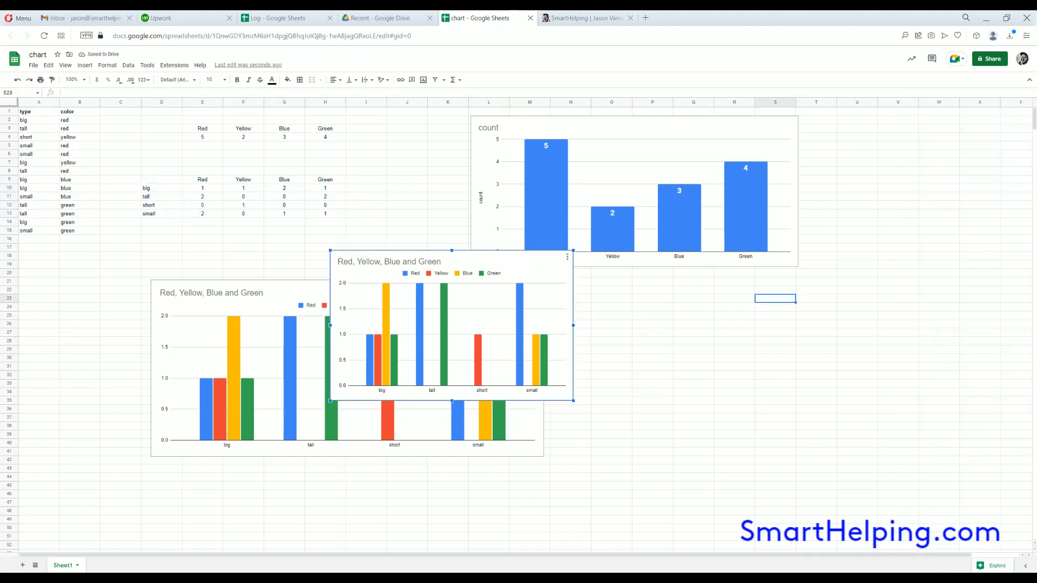
drag(518, 265, 738, 294)
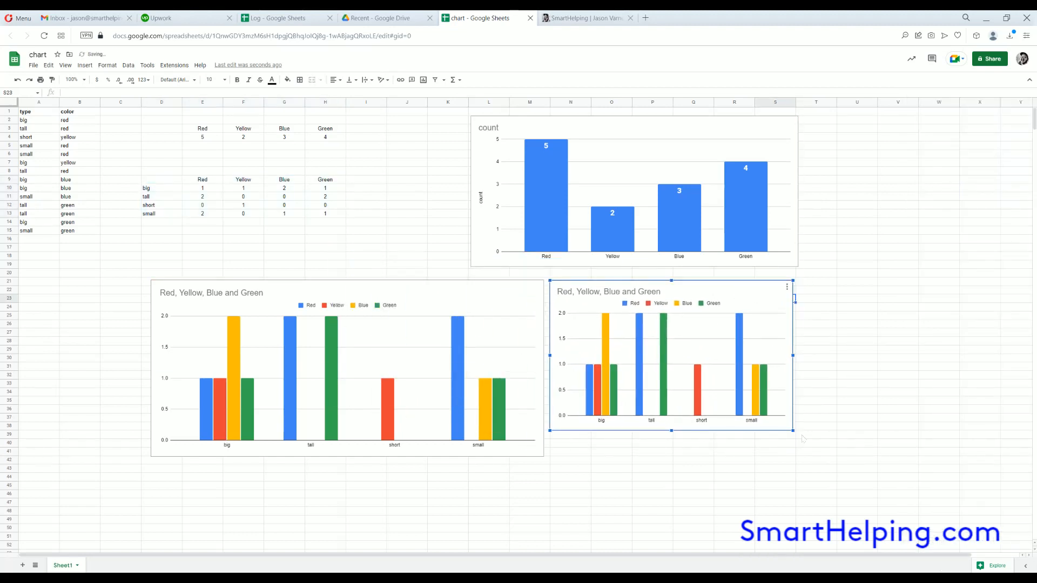
drag(793, 431, 832, 454)
Change the chart starting in column N to a scatter chart
click(829, 287)
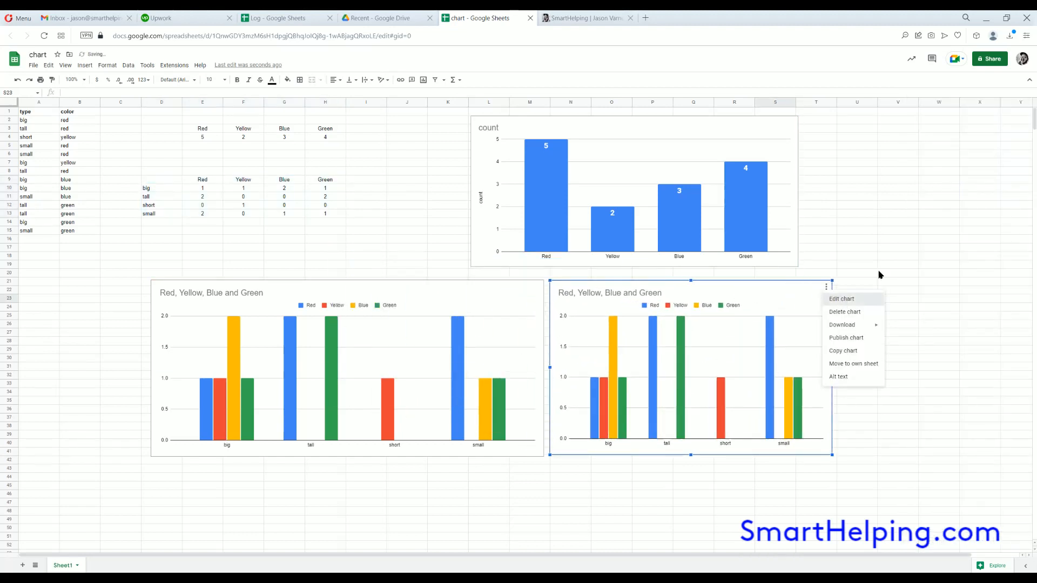
click(847, 296)
click(959, 138)
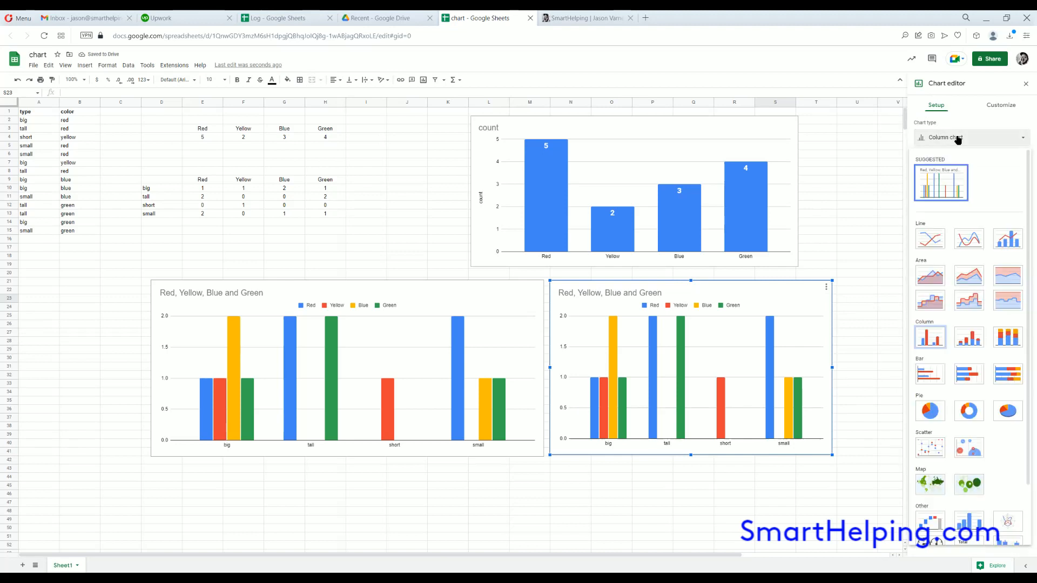
click(929, 446)
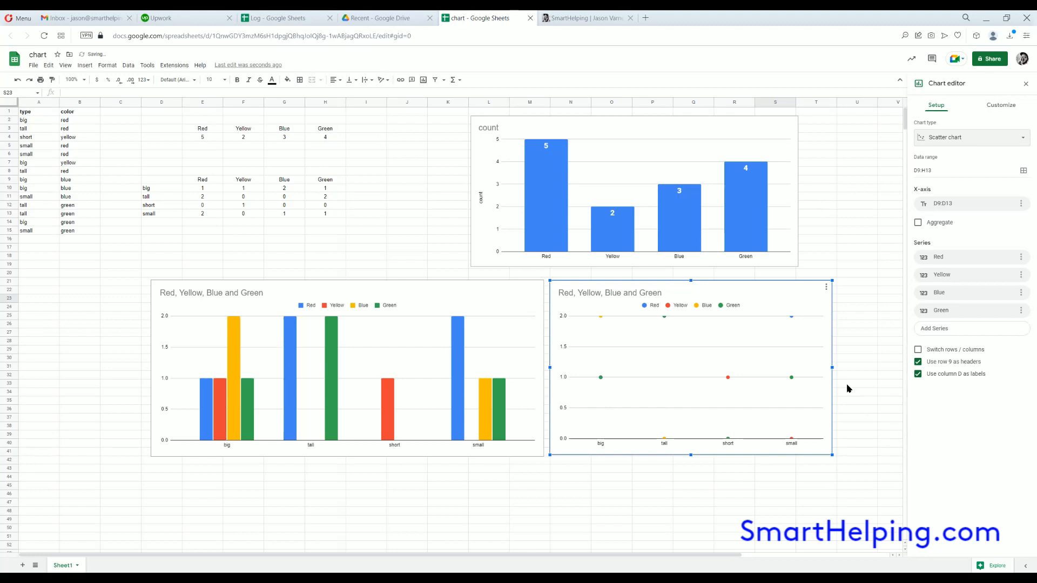
click(1025, 84)
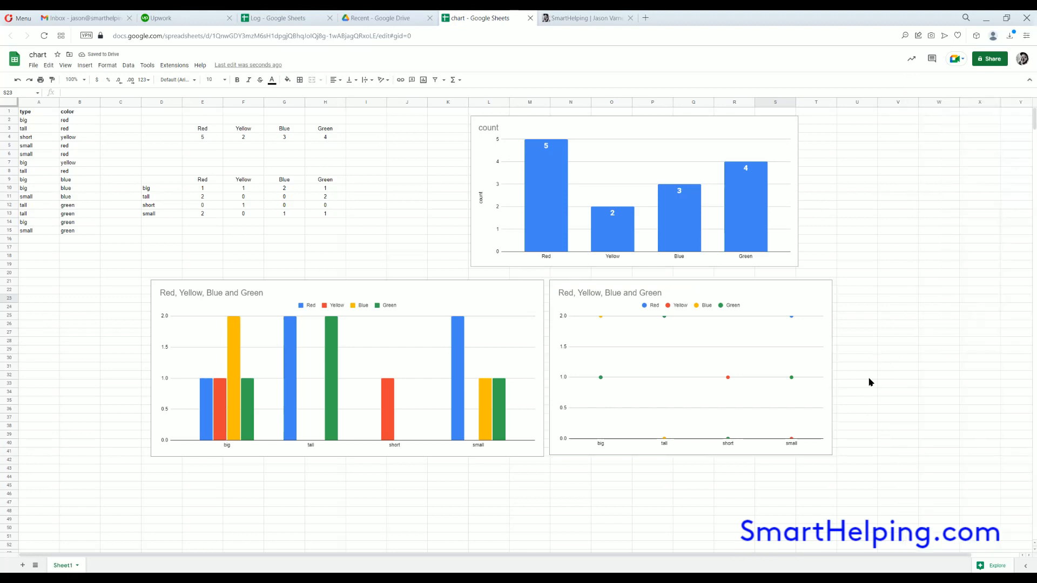
Enlarge the scatter chart so that it ends in column V and around row 45
click(830, 365)
drag(833, 367, 915, 368)
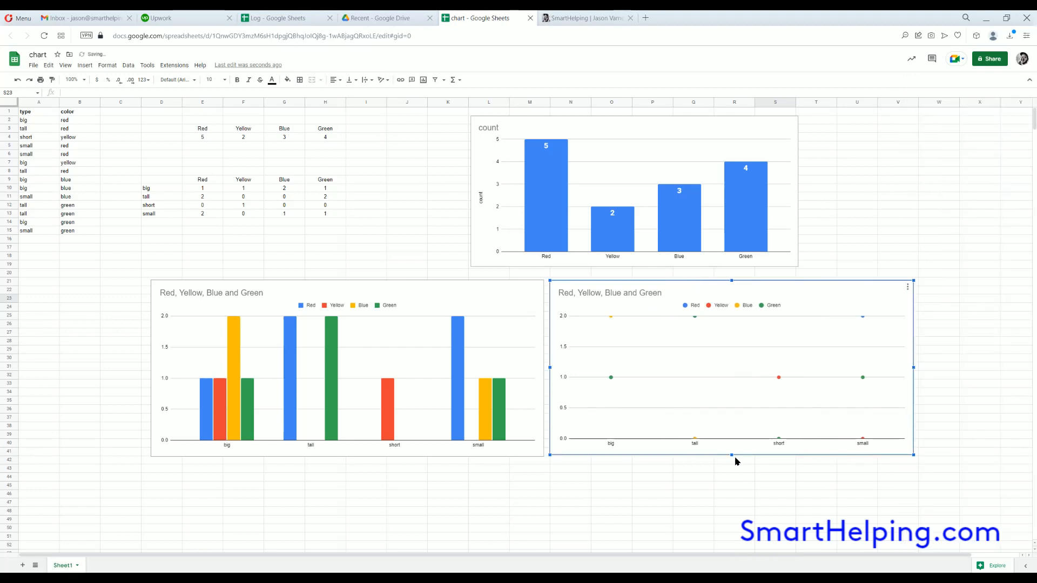
drag(731, 455, 732, 487)
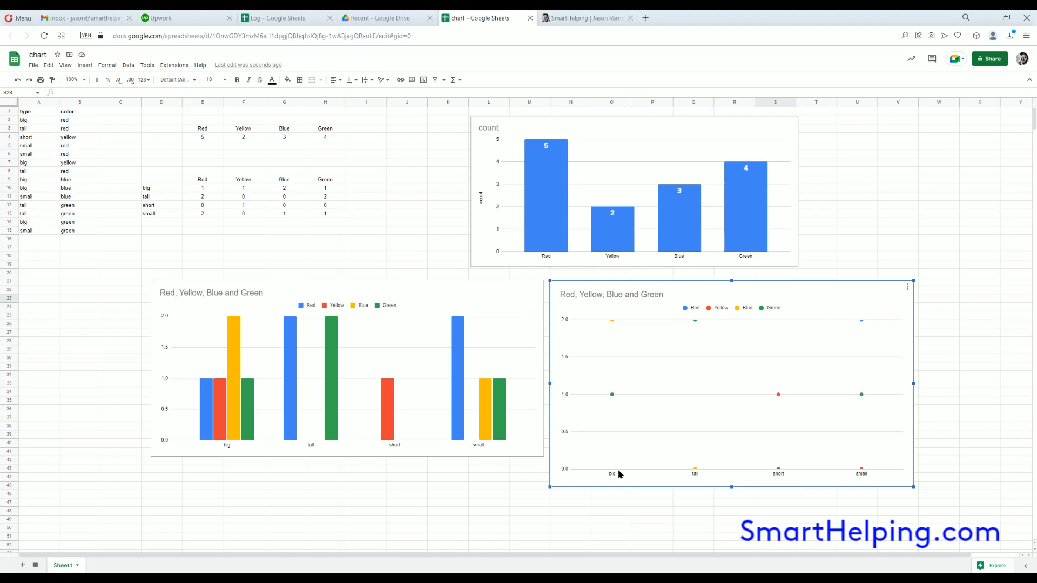
Examine the scatter chart's points for the big, tall, short and small types
mouse_move(614, 398)
mouse_move(614, 324)
mouse_move(695, 471)
mouse_move(779, 470)
mouse_move(863, 396)
Copy the type-by-color column chart and place the duplicate directly below the original, starting in column D around row 43
click(537, 292)
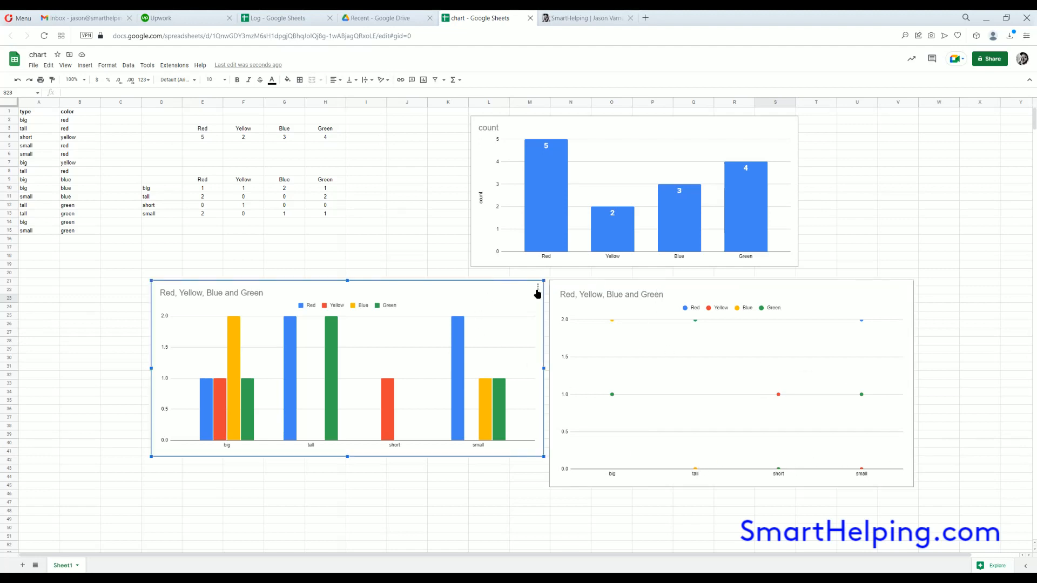
click(538, 287)
click(547, 300)
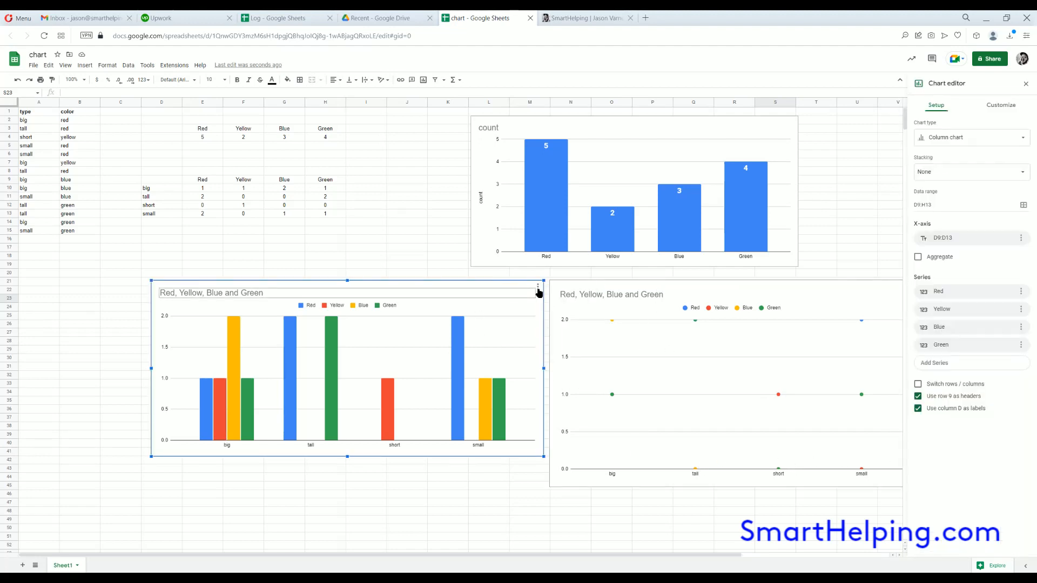
click(538, 287)
click(560, 352)
scroll(211, 413, down, 2)
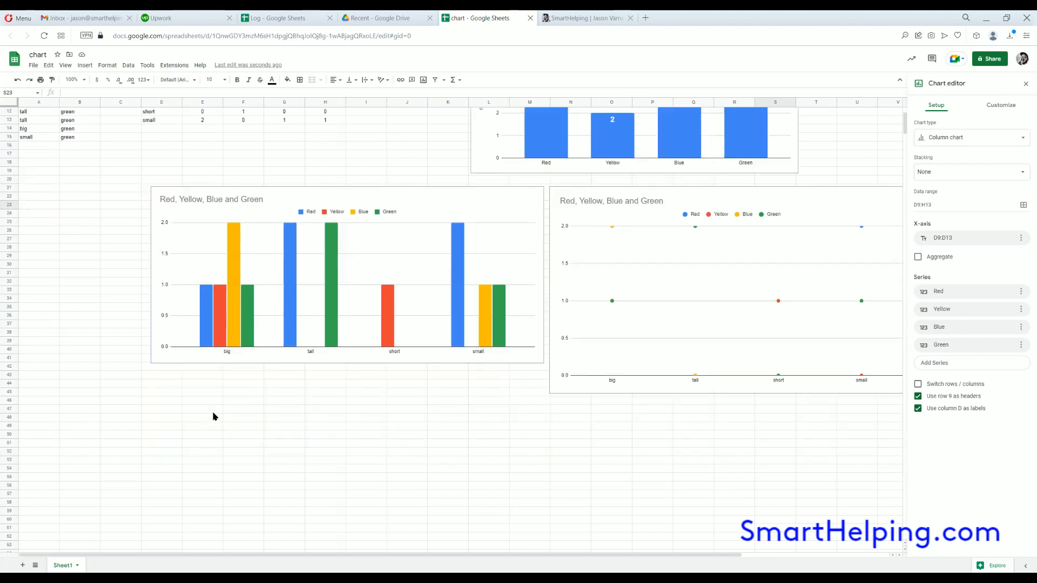
right_click(208, 417)
click(231, 210)
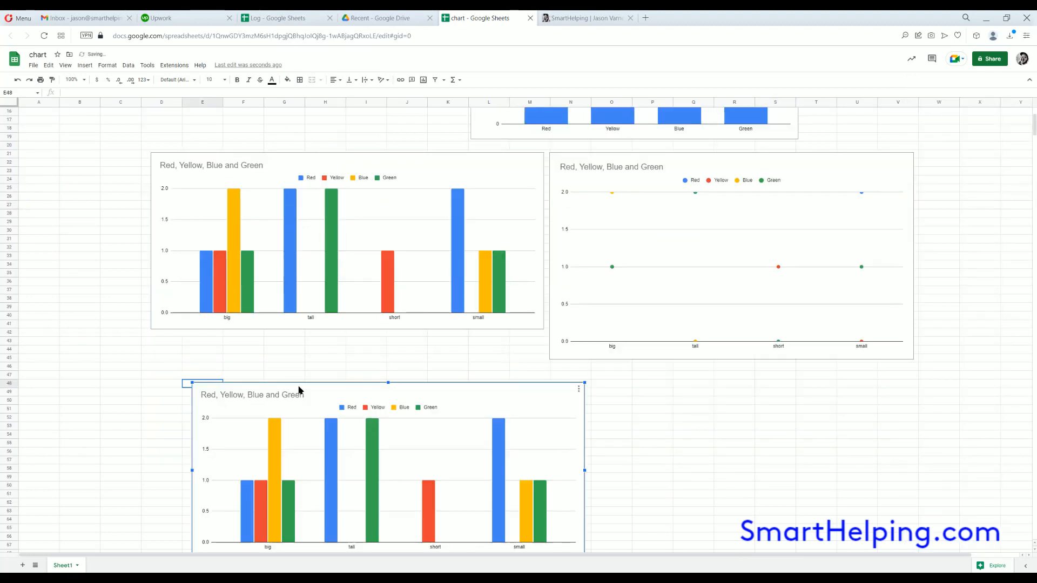
drag(325, 392, 284, 344)
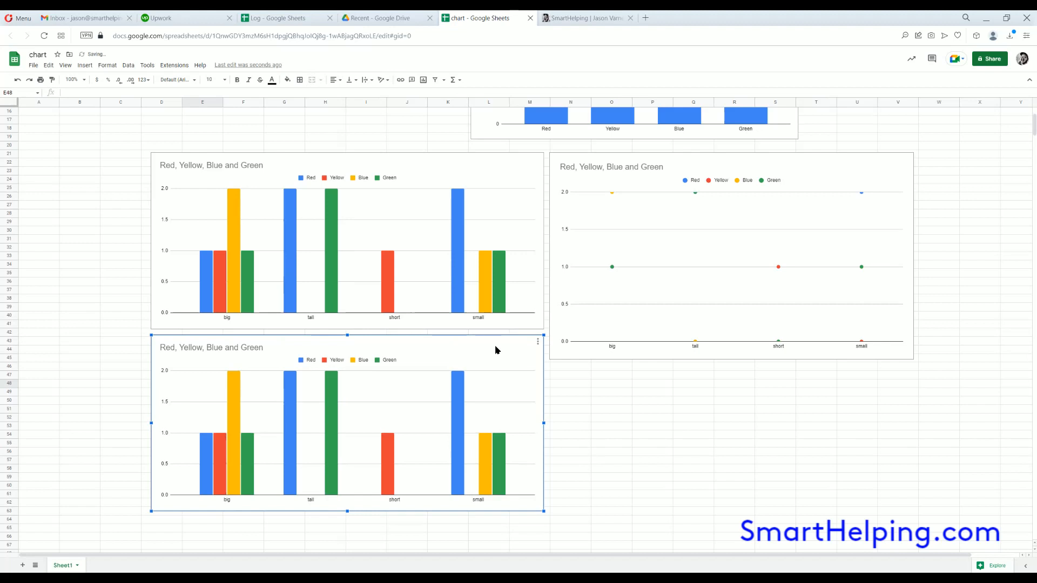
Change the duplicated chart below the original to a stacked column chart
click(537, 342)
click(551, 354)
click(951, 139)
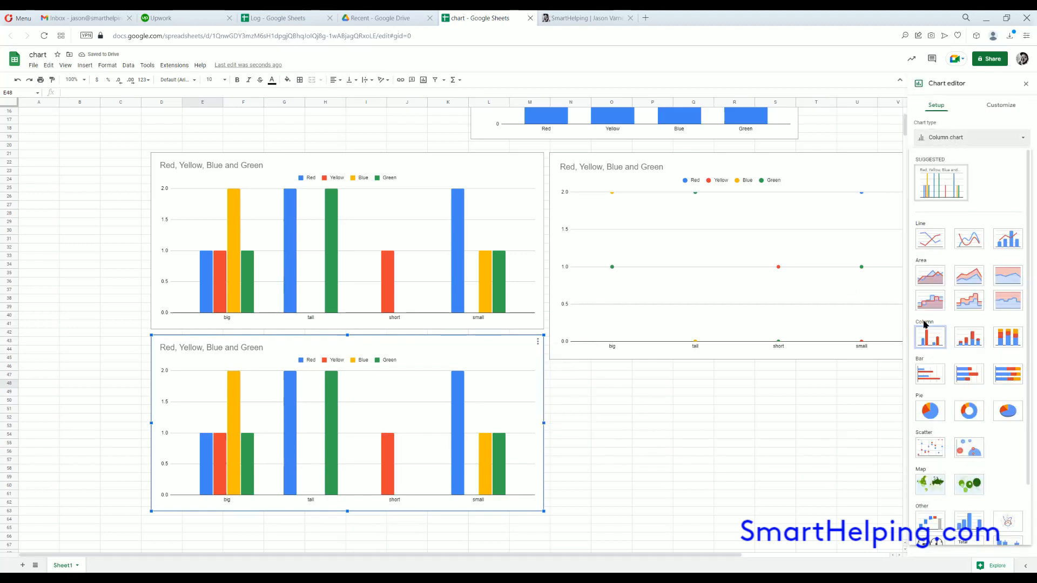
click(969, 340)
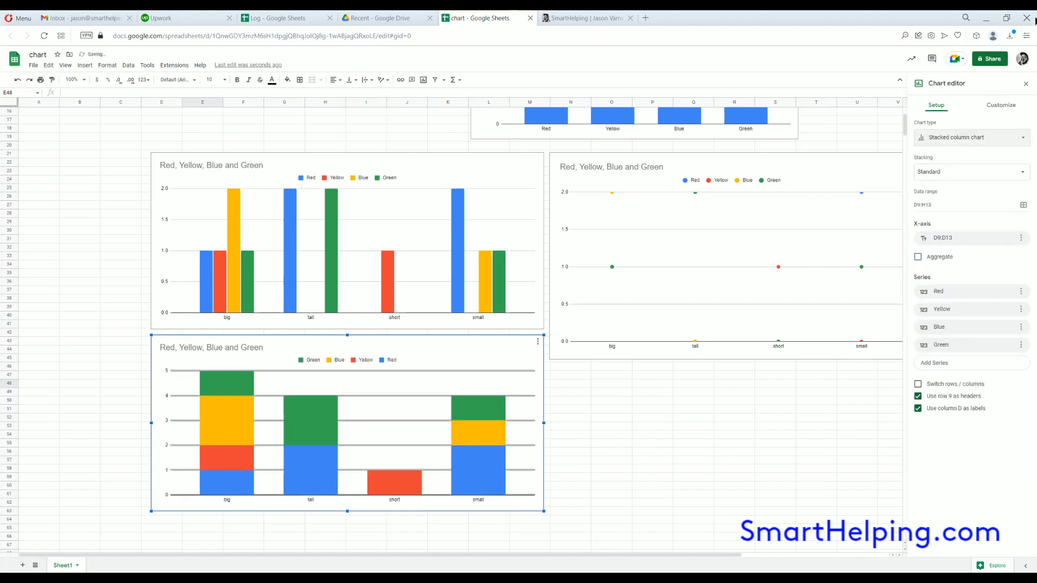
click(1026, 84)
click(775, 443)
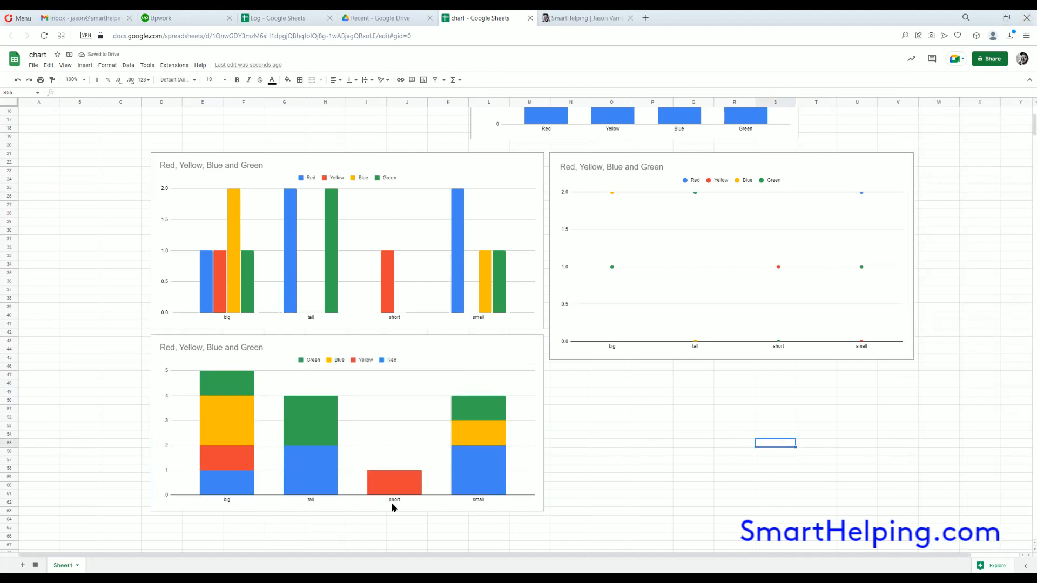
Compare the stacked column chart's color segments with the type labels in D10:D13
scroll(77, 436, up, 3)
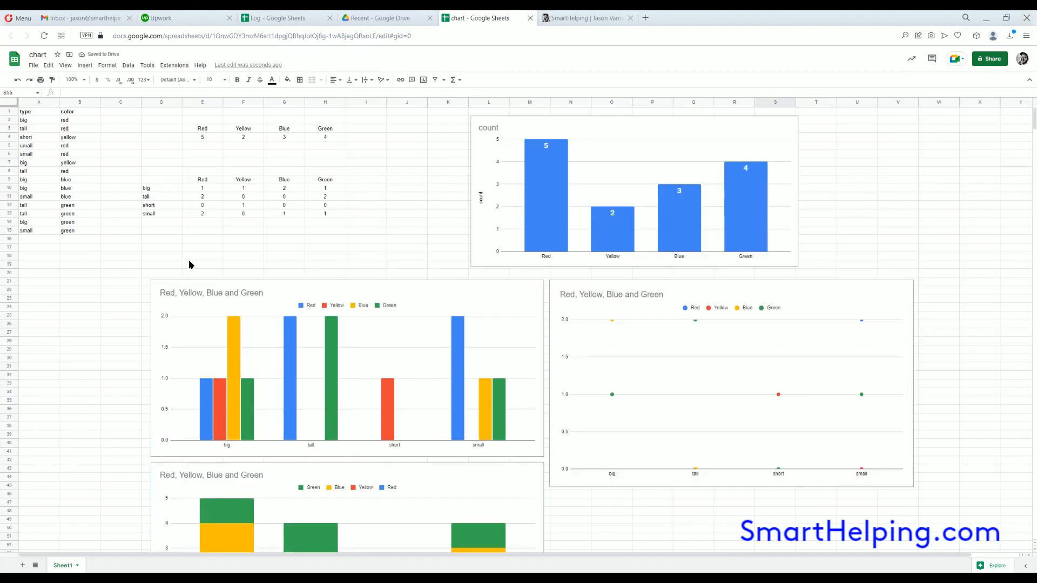
click(161, 189)
drag(161, 189, 162, 218)
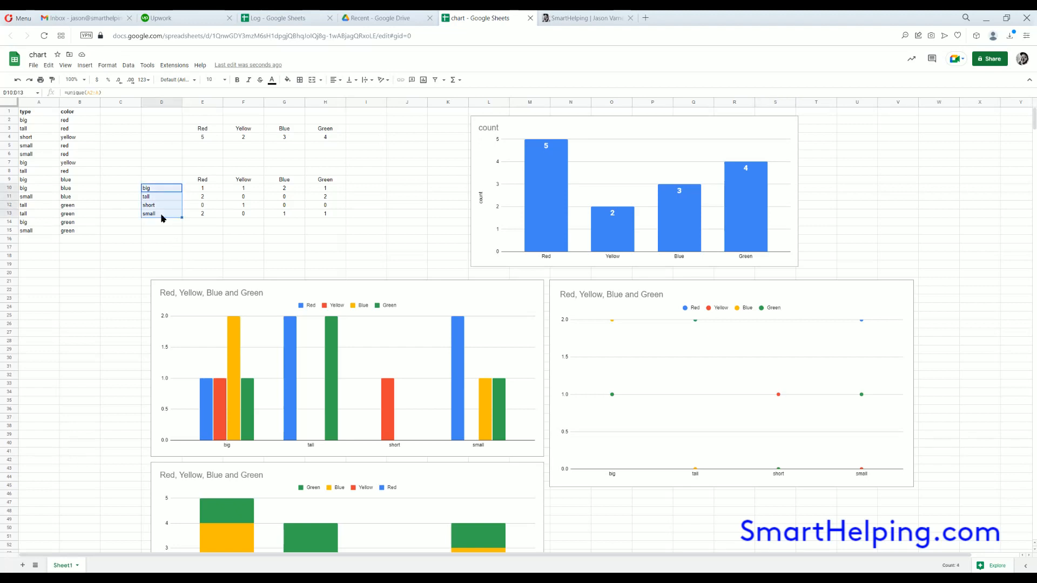
scroll(102, 382, down, 5)
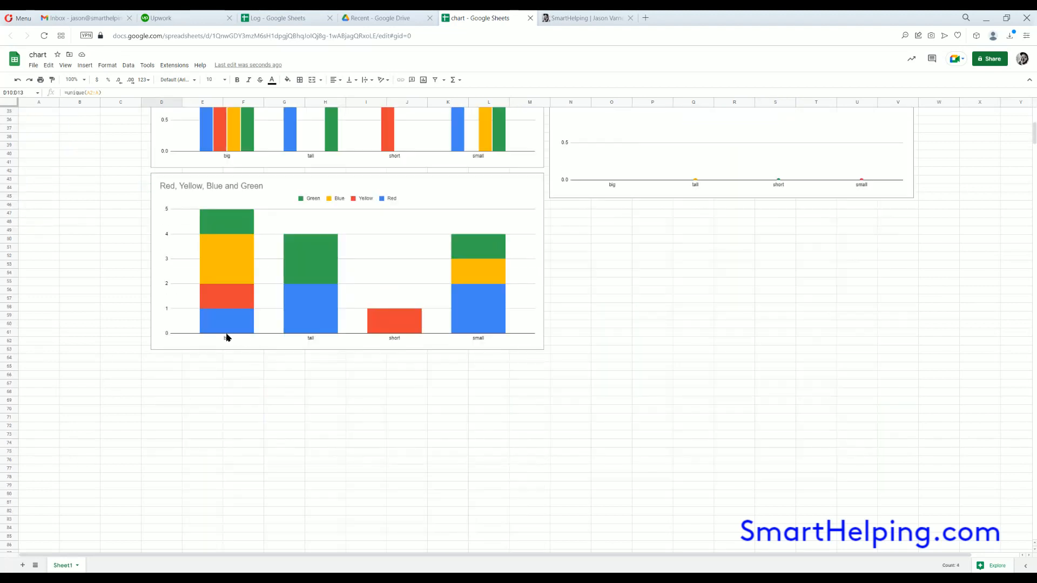
click(227, 220)
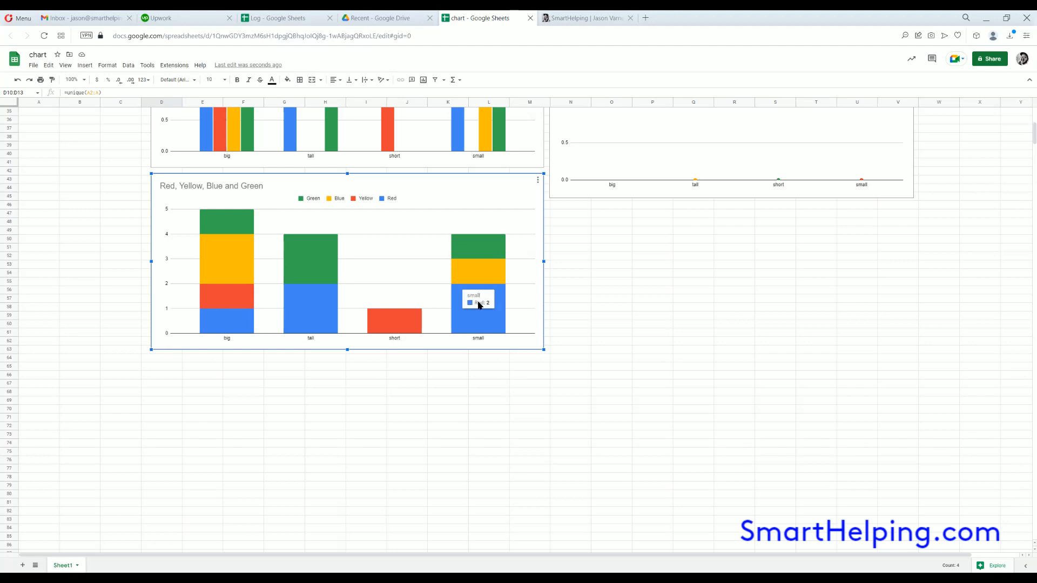
scroll(69, 351, up, 5)
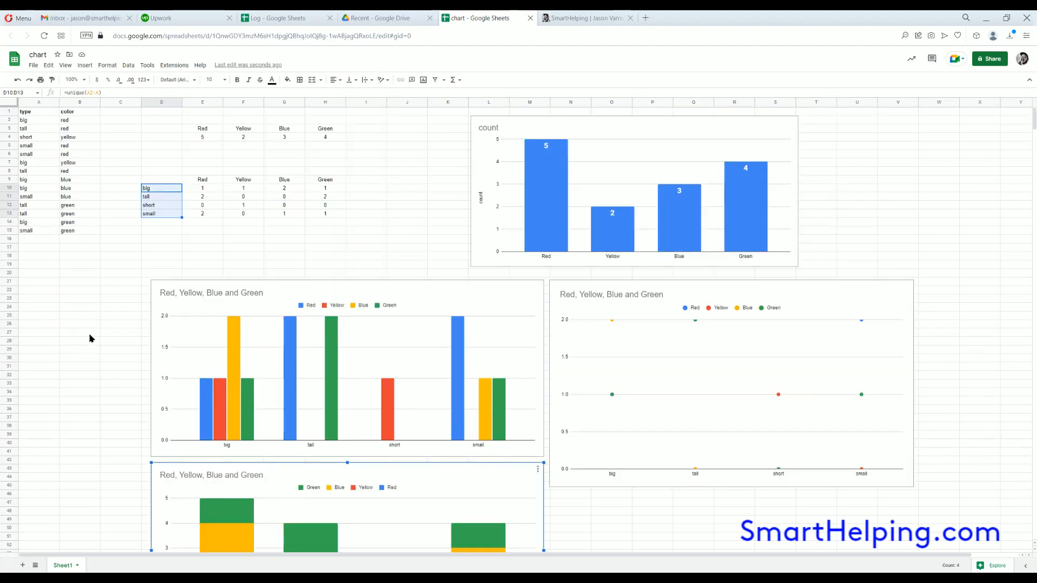
Hide the gridlines on the sheet
click(431, 199)
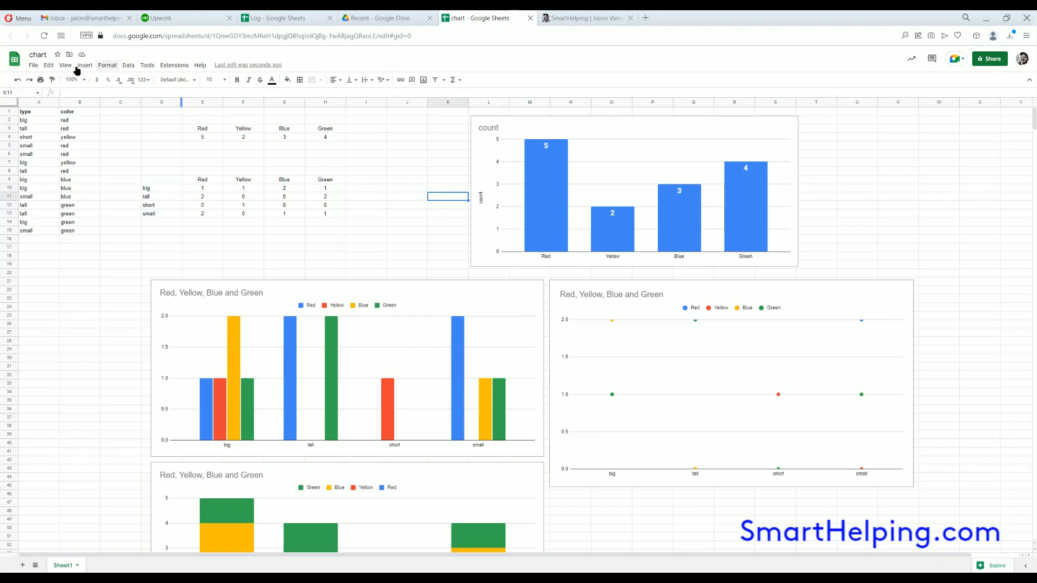
click(66, 65)
mouse_move(73, 80)
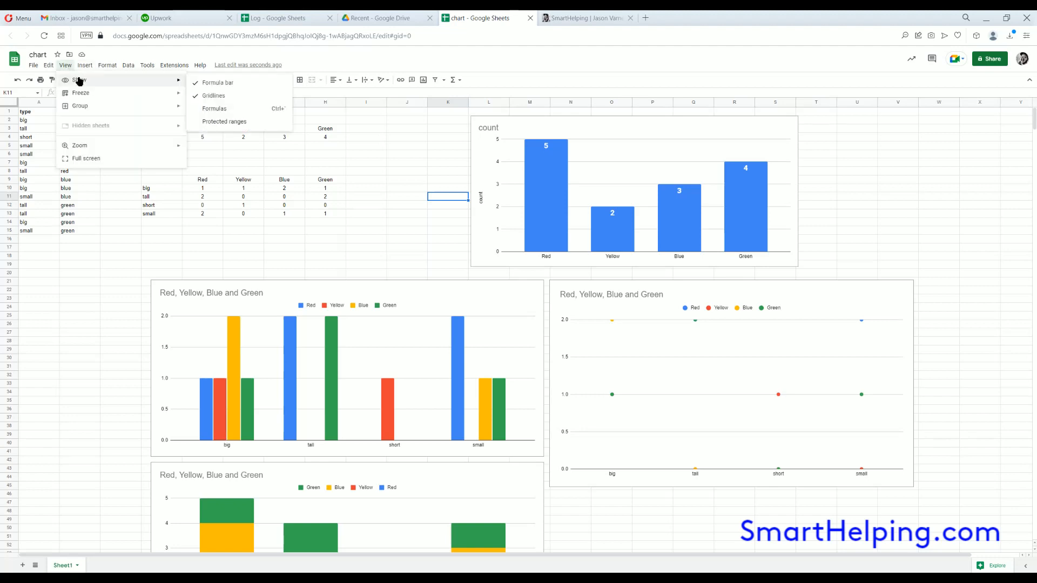
click(216, 97)
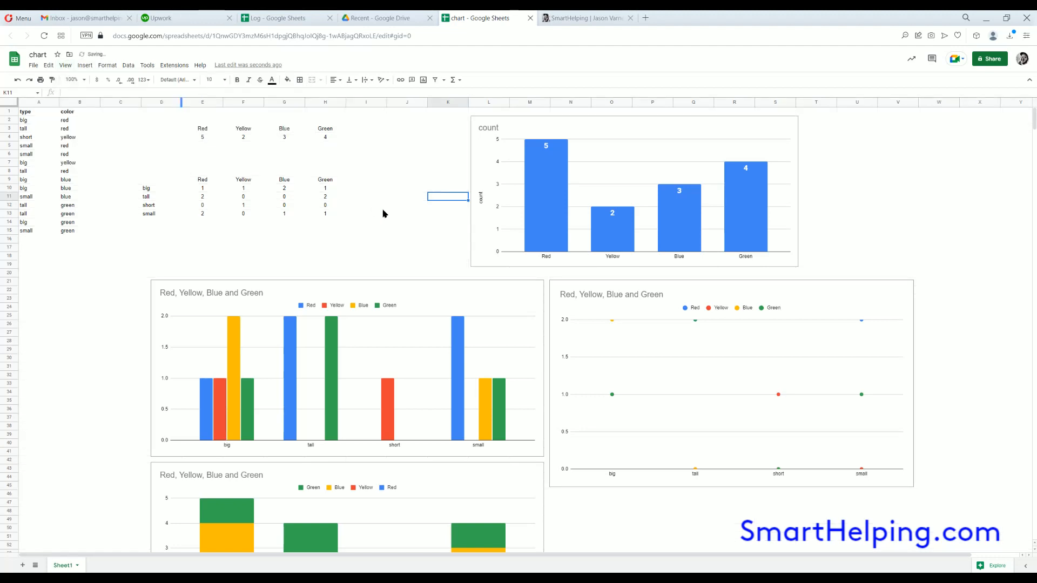
Apply borders to all cells of the count range E10:H13 and pick a broken line as the border style
drag(200, 189, 324, 213)
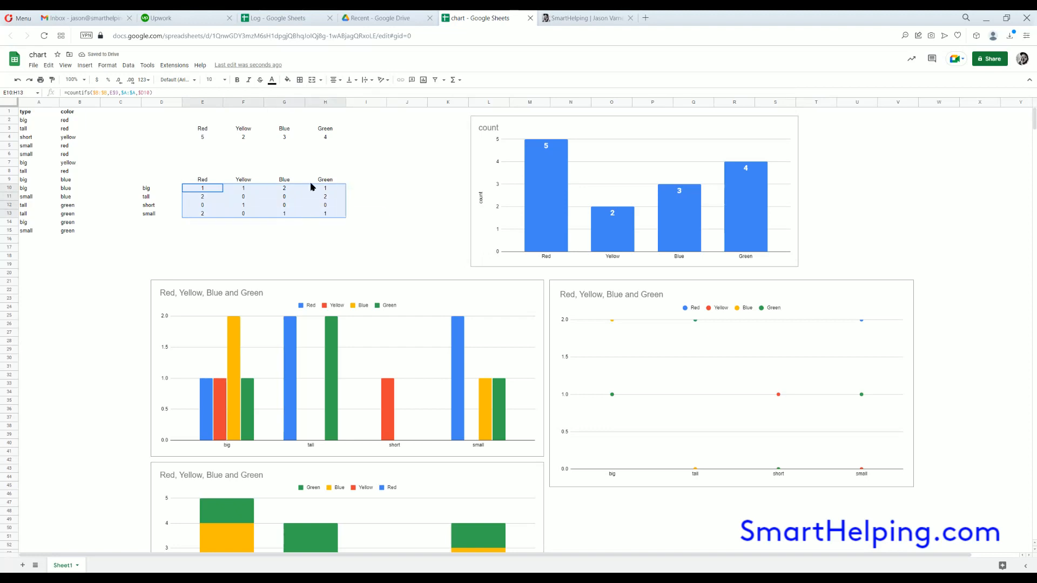
click(300, 79)
click(303, 96)
click(362, 108)
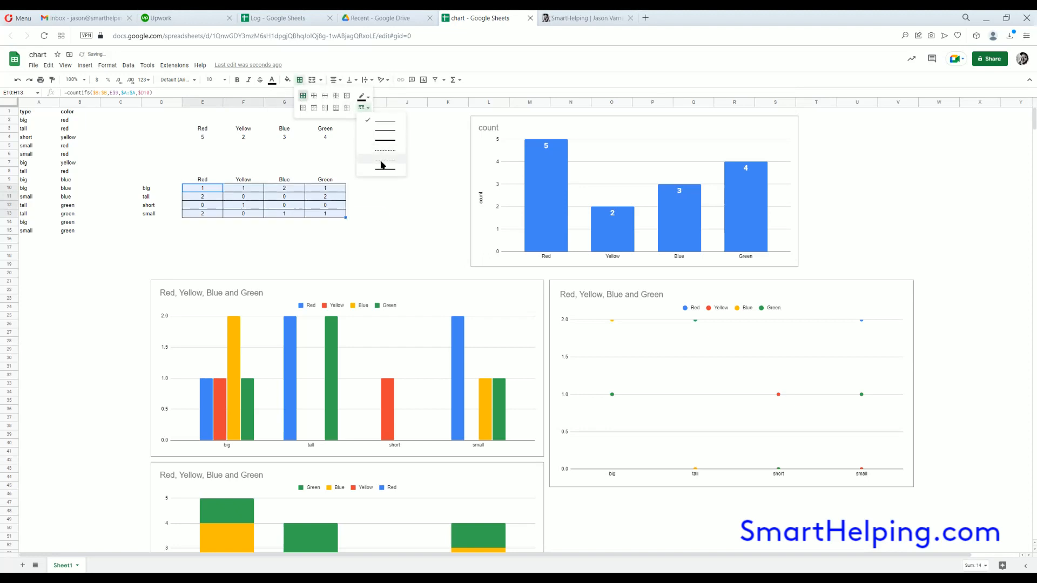
click(381, 161)
click(366, 196)
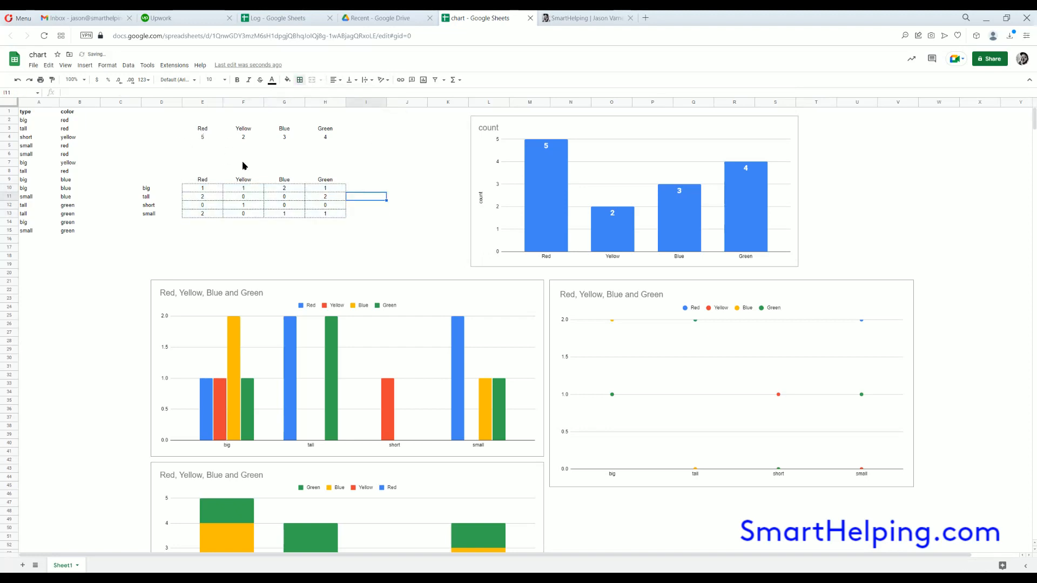
Label the color totals row by entering Count in D4
click(161, 137)
text(Count)
key(Return)
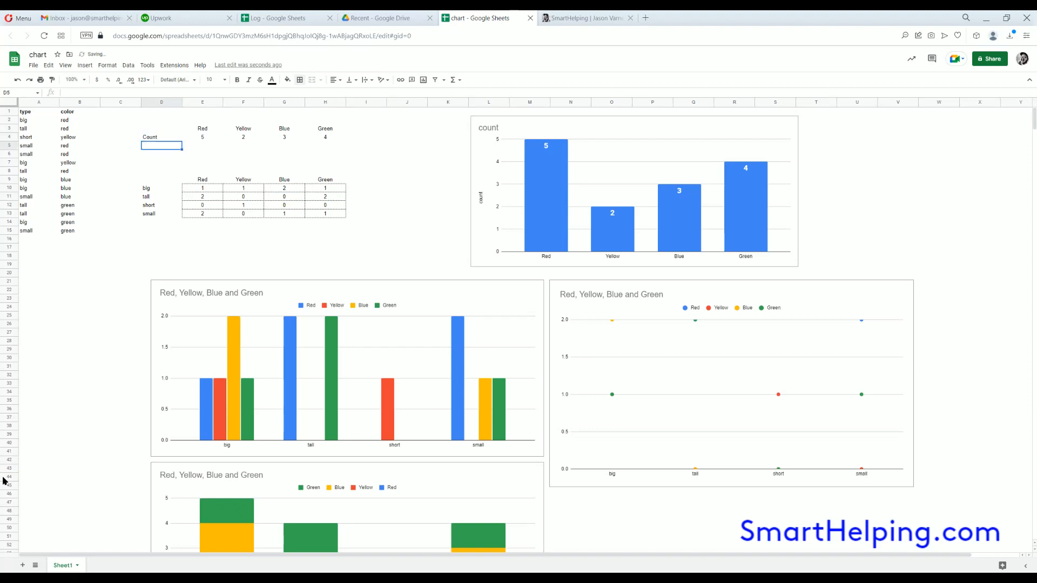
Apply borders to the color totals in E4:H4
drag(180, 132, 330, 139)
drag(204, 140, 327, 139)
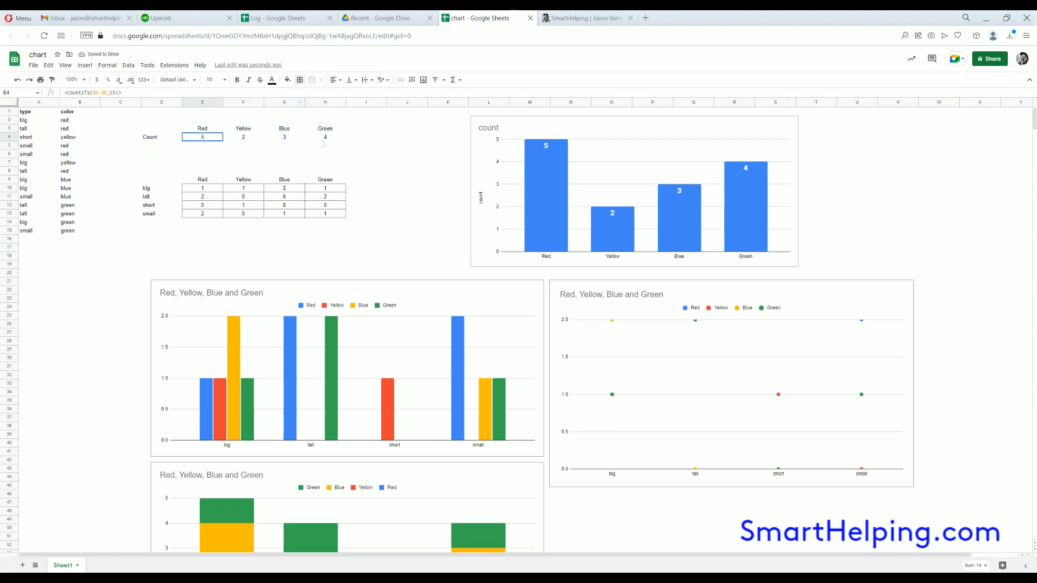
click(300, 79)
click(403, 198)
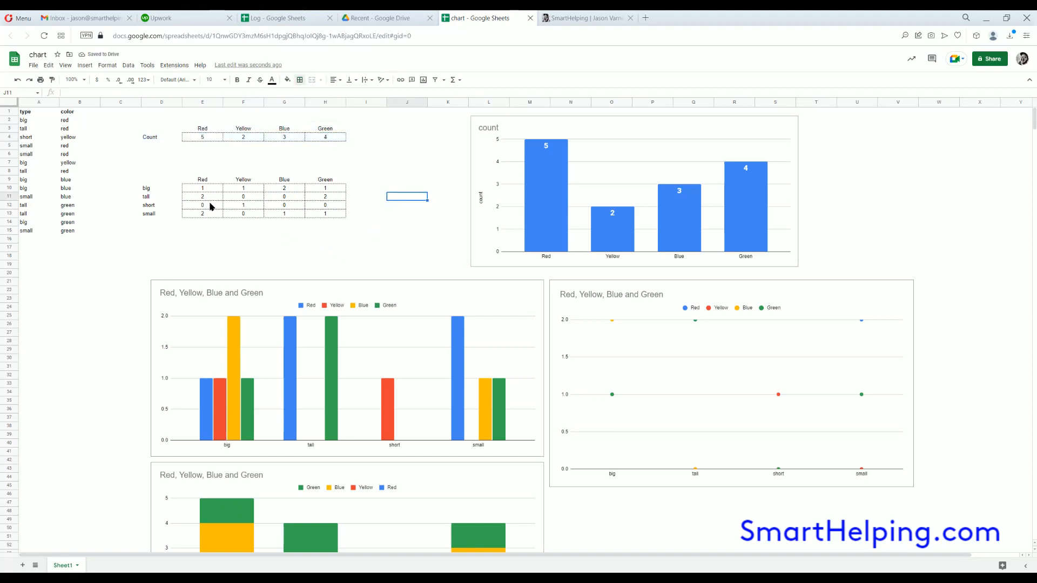
click(64, 123)
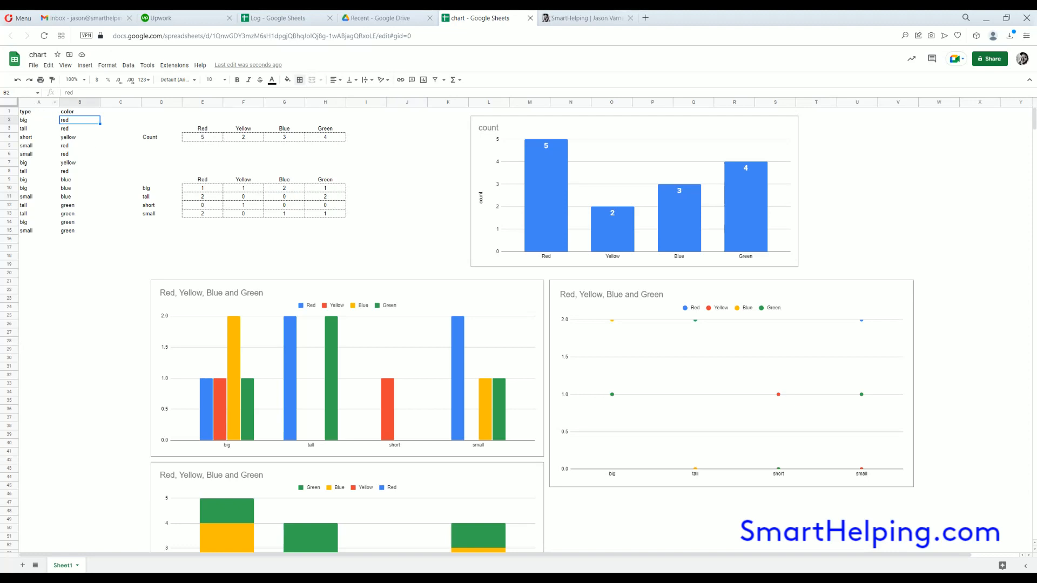
Review the type and color source columns and the color headers of the totals table
click(39, 102)
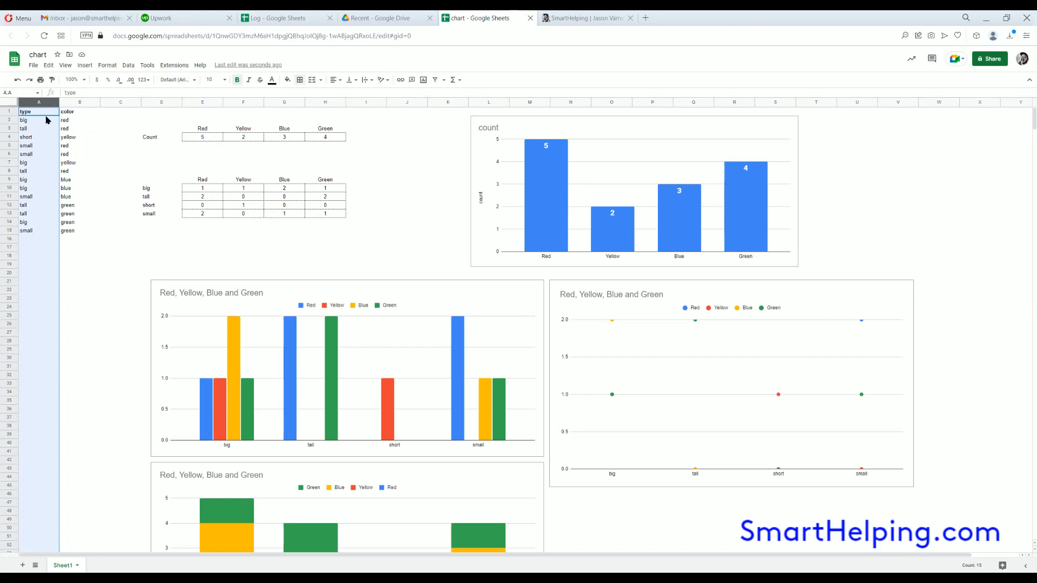
click(201, 156)
click(237, 156)
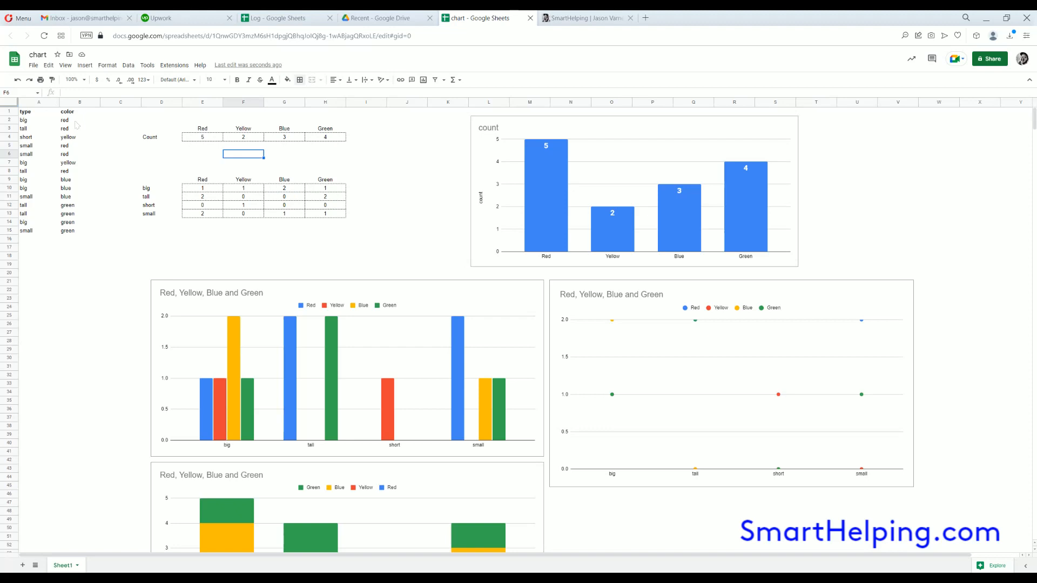
drag(76, 121, 76, 213)
click(33, 125)
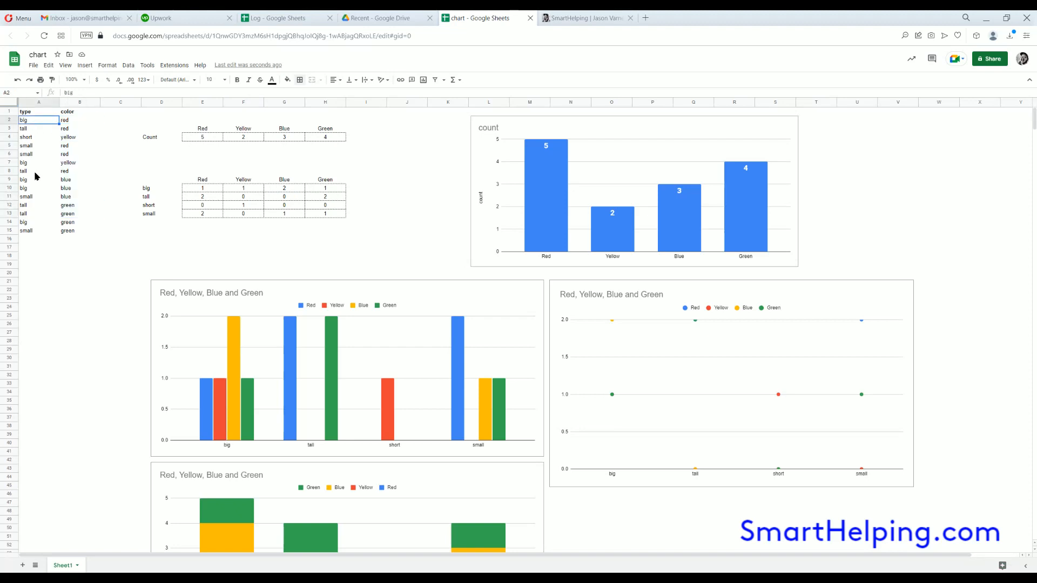
click(198, 130)
click(243, 129)
click(278, 130)
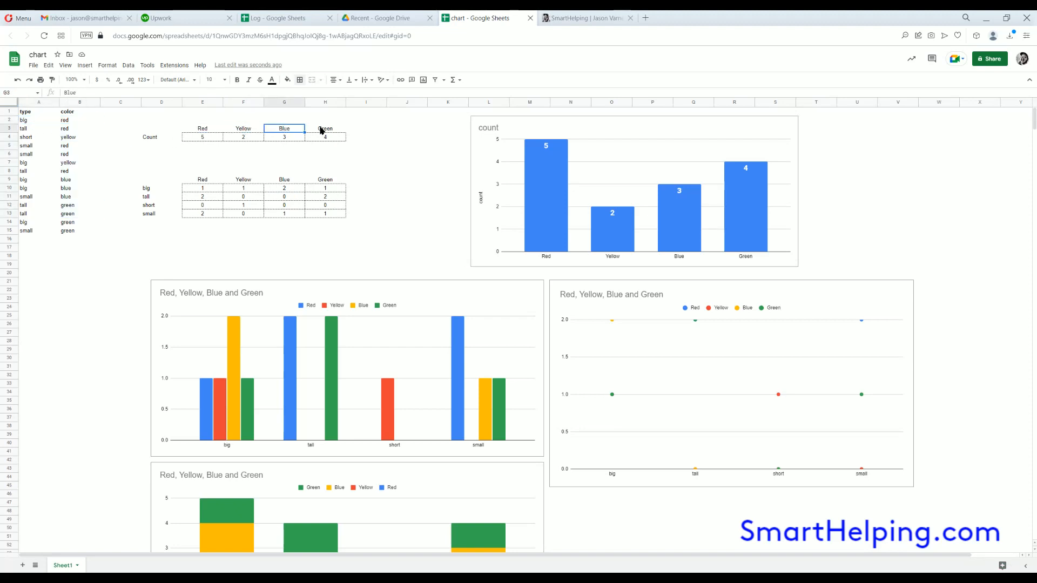
click(190, 238)
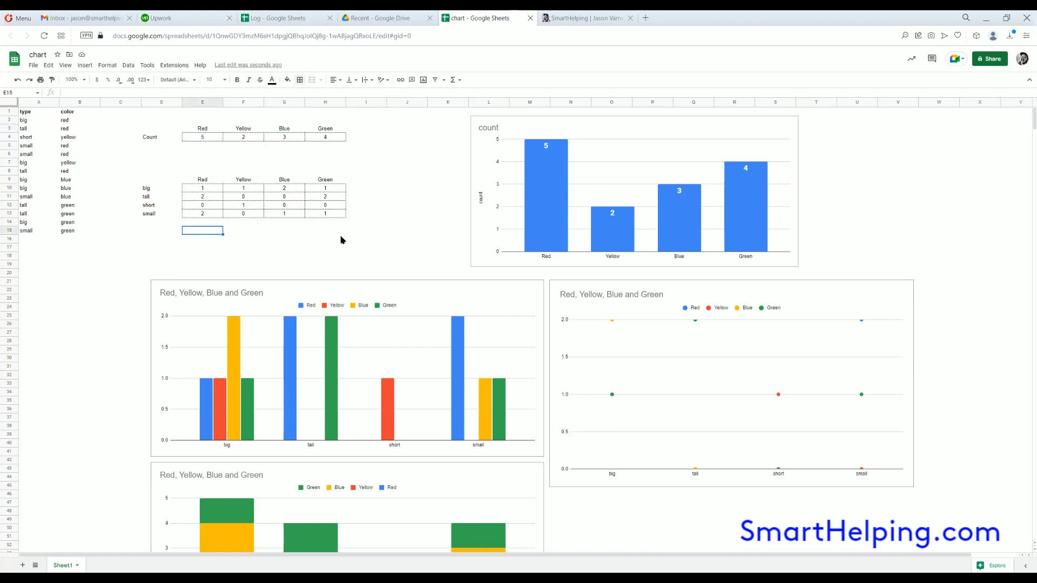
click(341, 239)
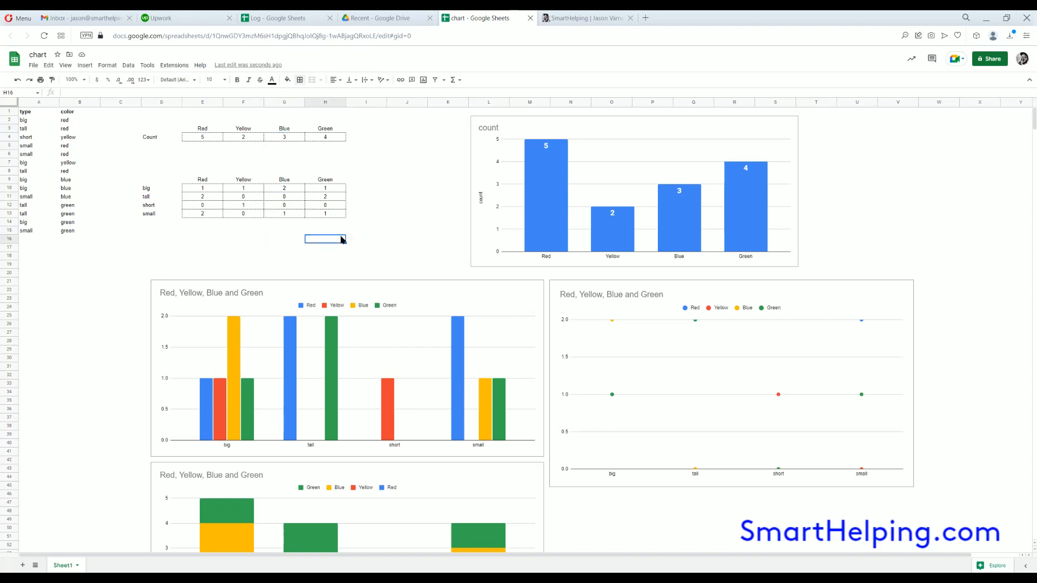
Add a new sheet and enter the date 1/1/2022 in cell A1
click(22, 565)
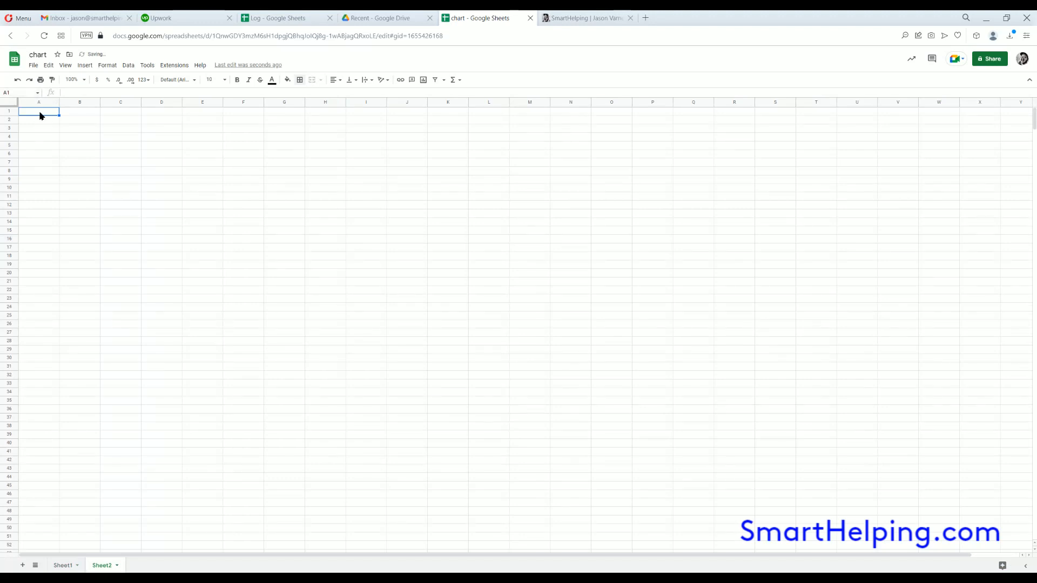
text(1)
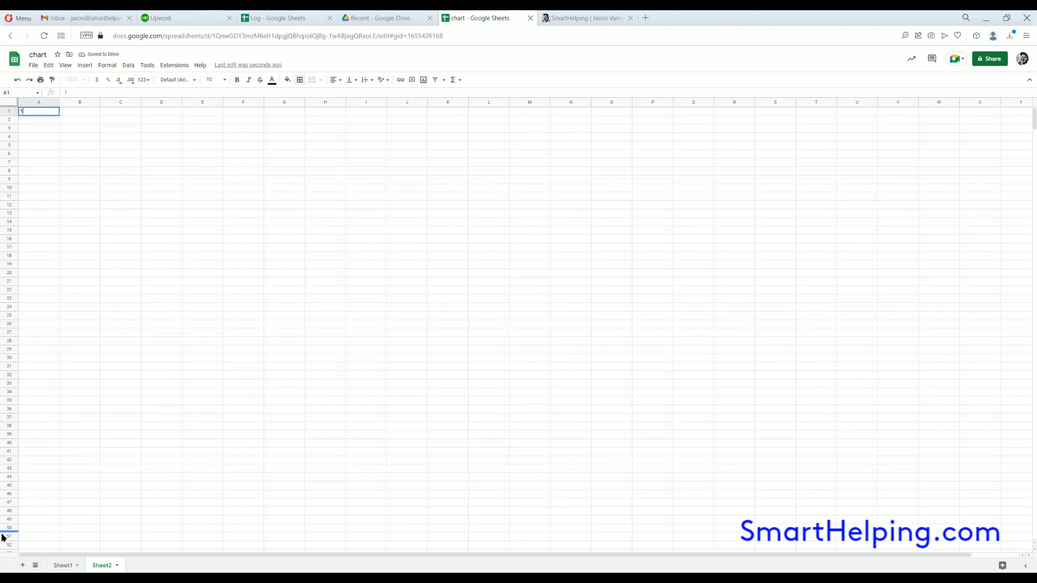
text(/1/2022)
key(Return)
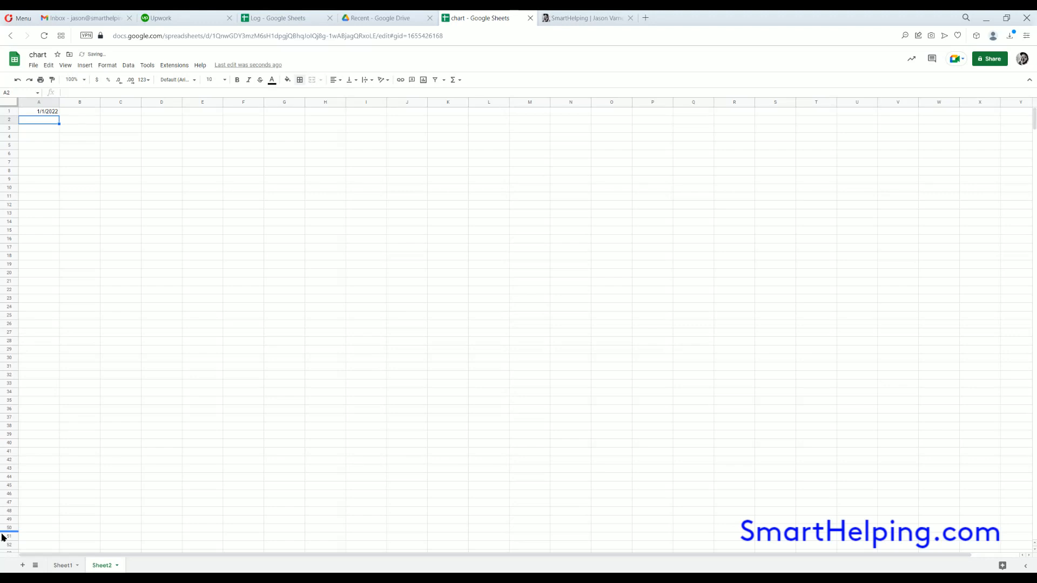
text(=ed)
key(BackSpace)
key(BackSpace)
key(BackSpace)
key(Return)
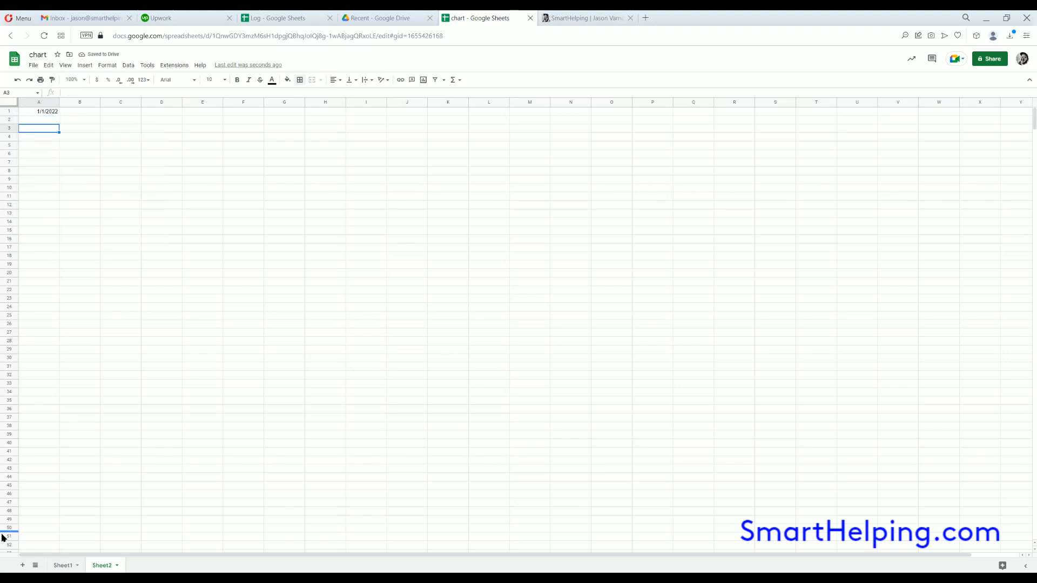
Move the 1/1/2022 date to A2 and fill consecutive daily dates down column A to row 75
click(55, 113)
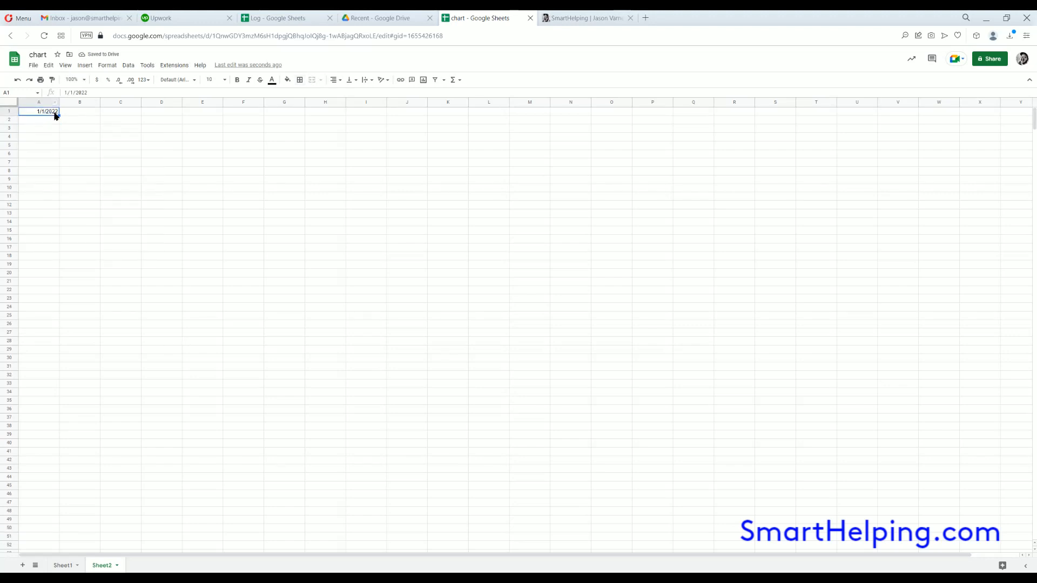
drag(54, 115, 105, 441)
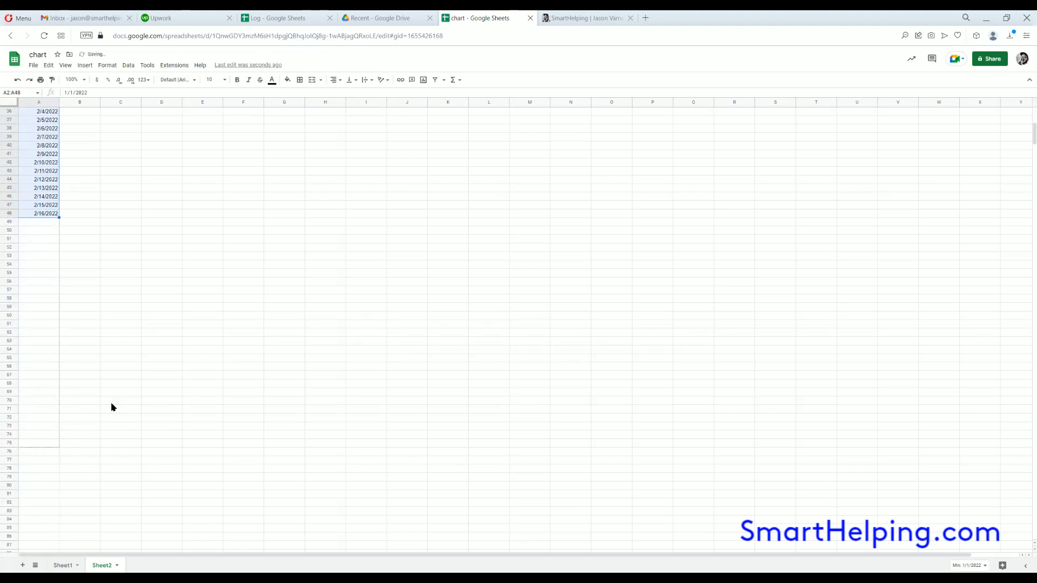
Enter =randbetween(1,1000) in B2 and accept the suggested autofill beside all the dates in column B
scroll(89, 243, up, 7)
click(80, 120)
text(=)
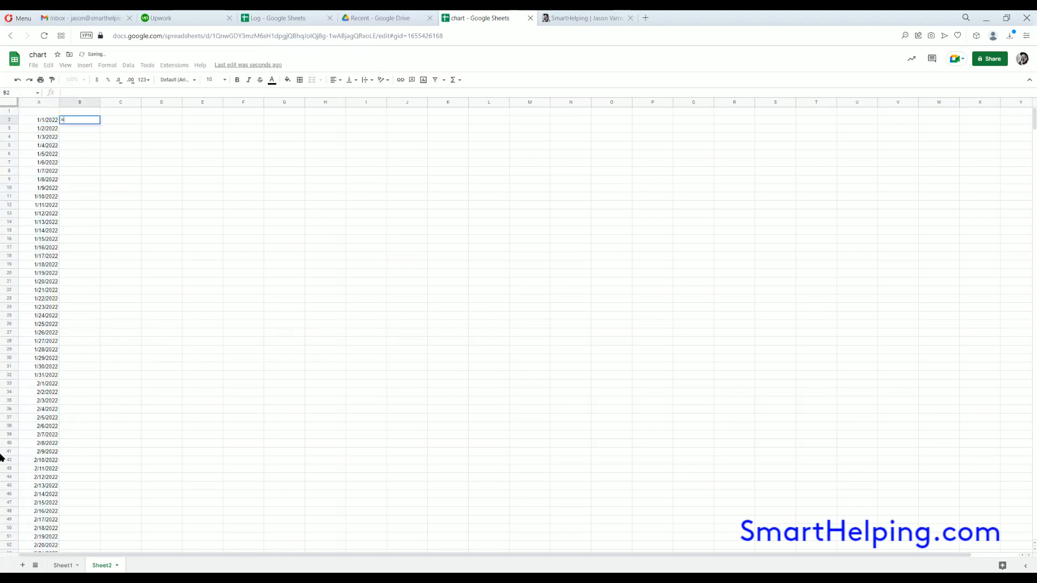
text(randbetween()
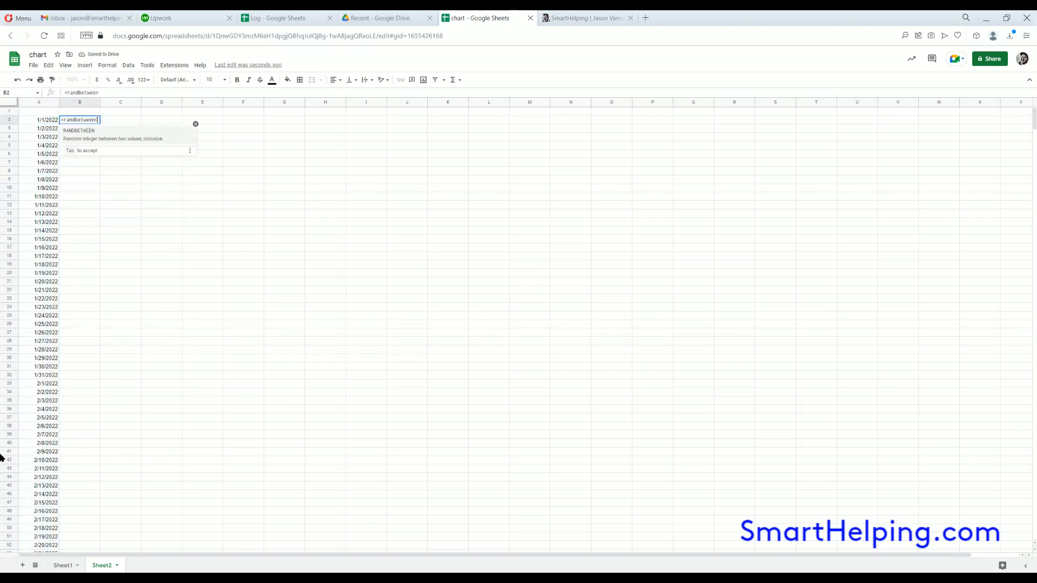
text(1,1000)
key(Return)
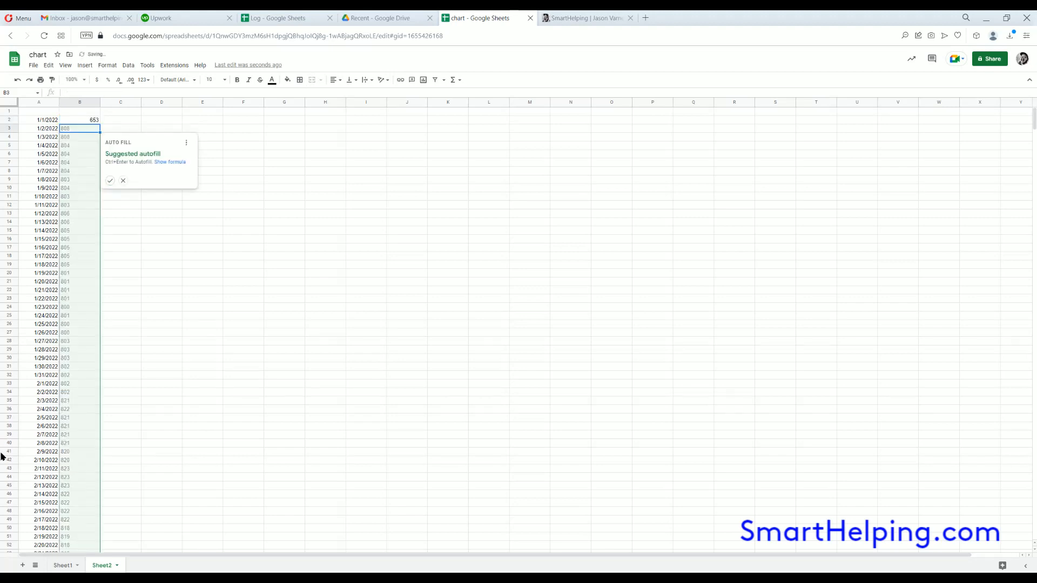
click(111, 182)
click(218, 180)
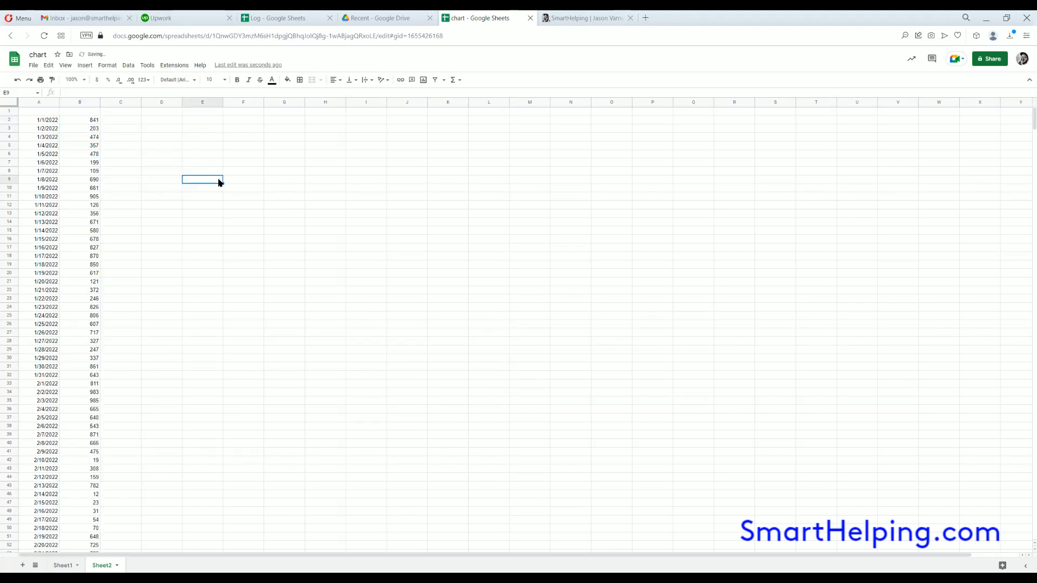
Start a month header row with 1/1/2022 in F3 and the formula =edate(f3,1) in G3
click(241, 130)
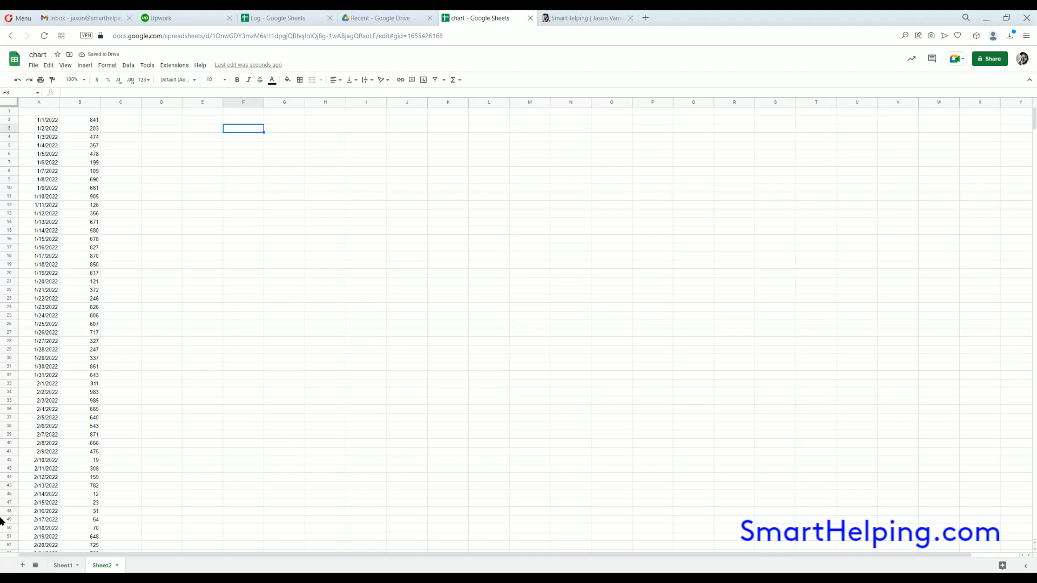
text(1/1/2022)
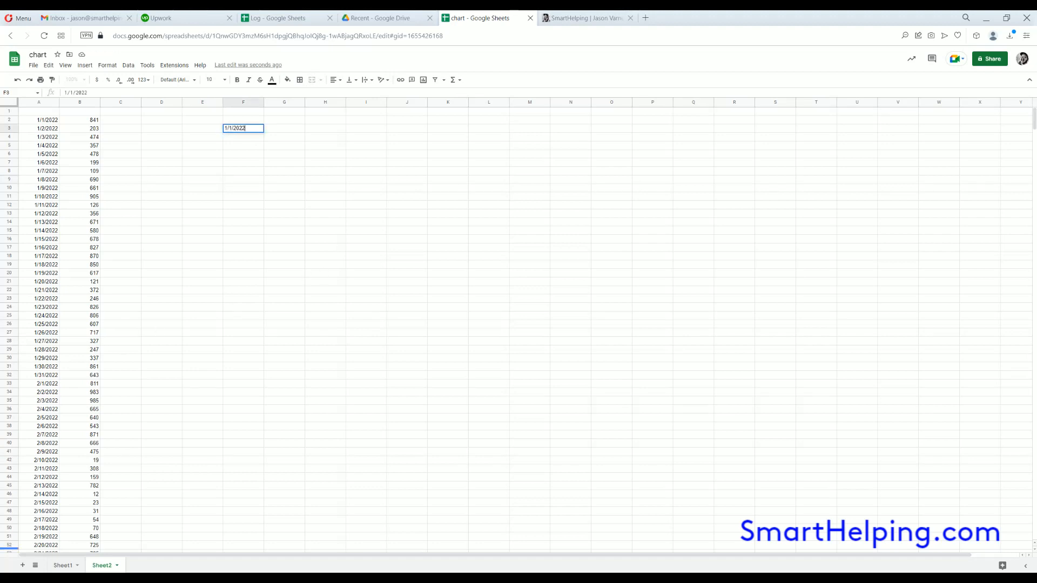
key(Return)
key(Up)
key(Right)
text(=e)
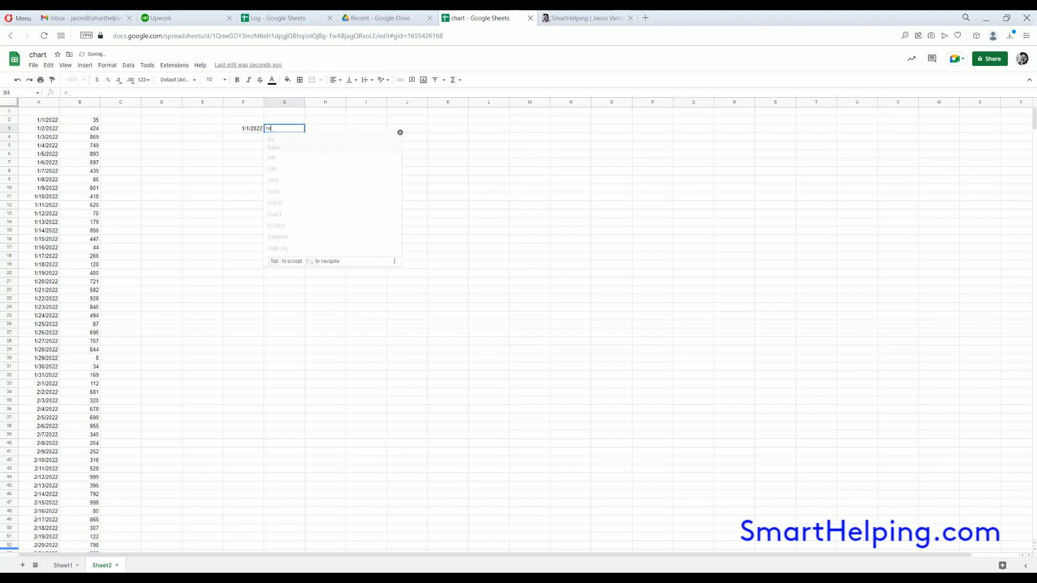
text(date(f3,1)
key(Return)
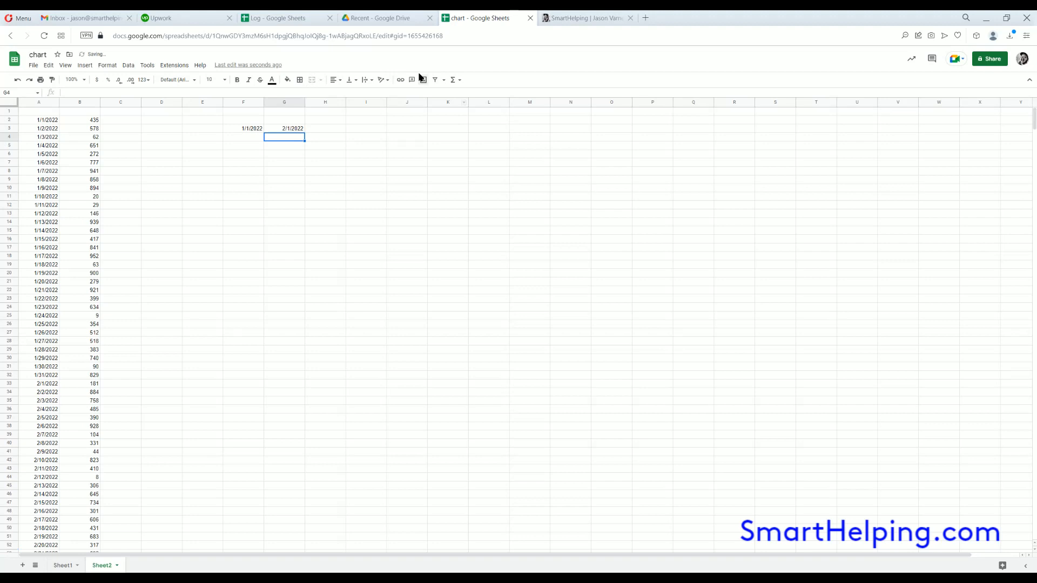
Extend the EDATE formula in G3 across row 3 through R3
click(303, 130)
drag(306, 132, 751, 133)
click(545, 134)
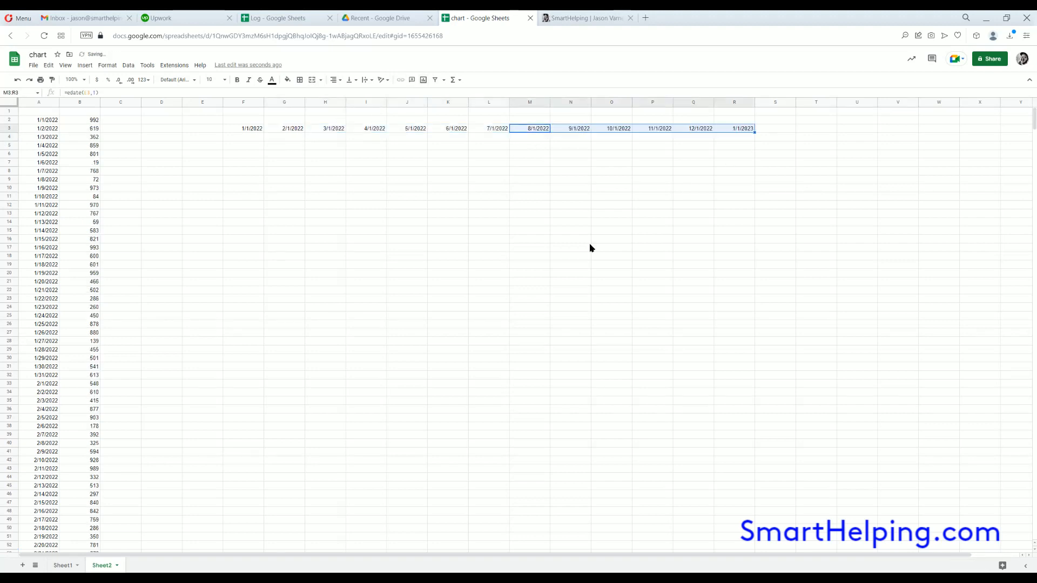
click(570, 256)
drag(42, 125, 27, 285)
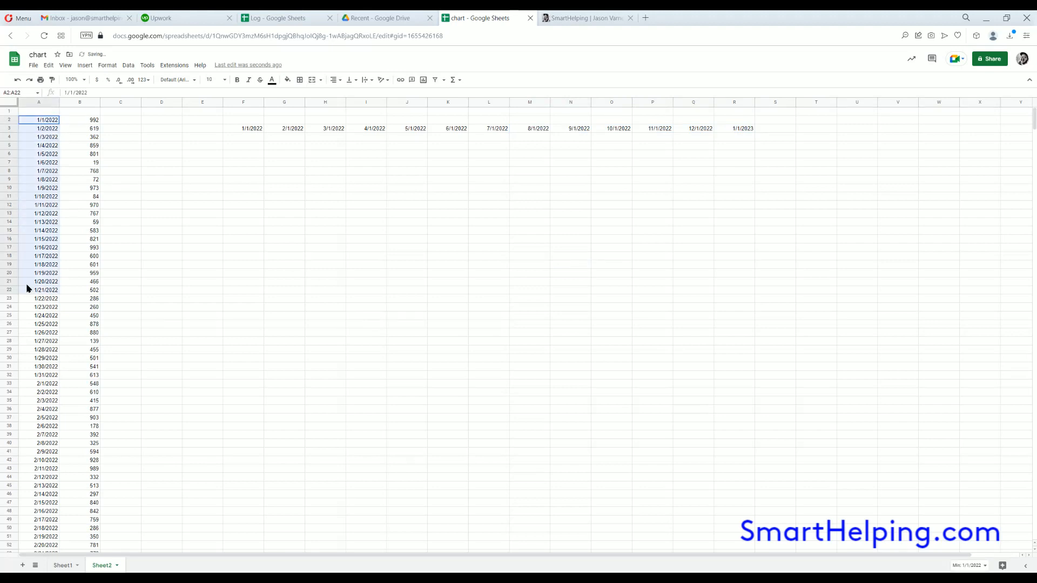
click(30, 223)
click(82, 197)
Copy column B and paste it over itself as values only to freeze the random numbers
right_click(80, 103)
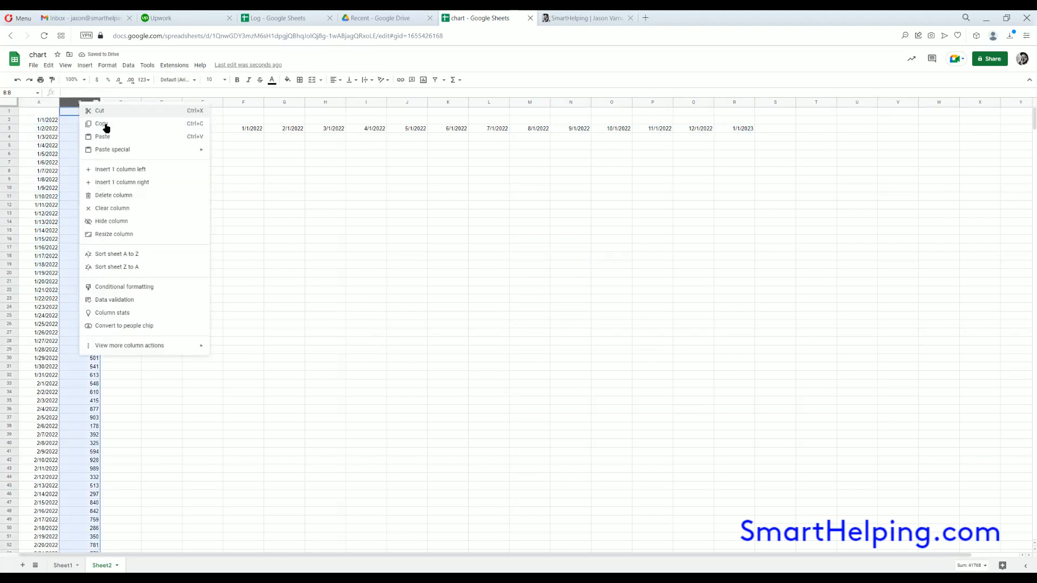
click(104, 126)
right_click(73, 116)
mouse_move(112, 163)
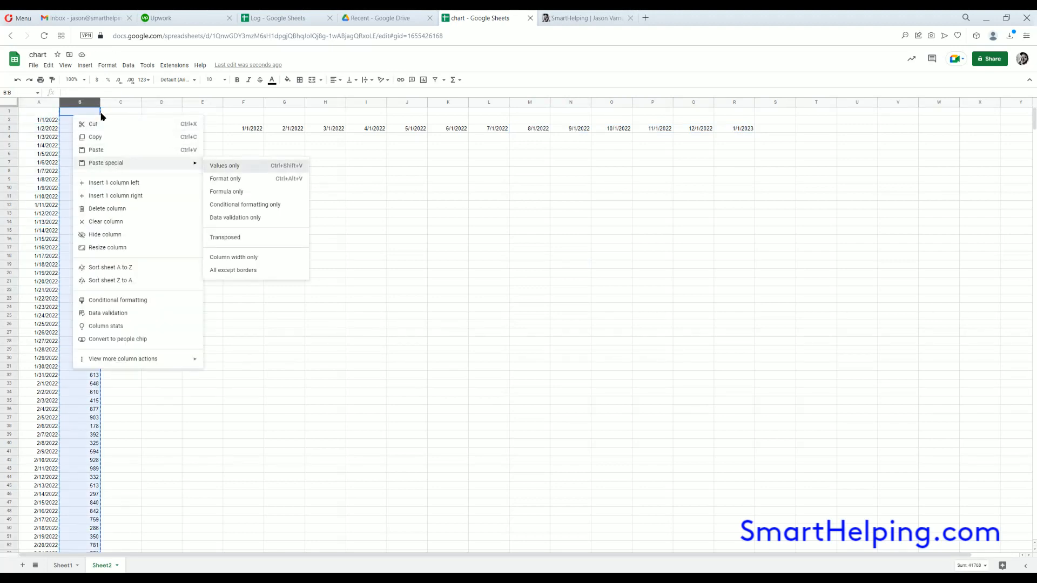
click(242, 166)
Label the data columns with the header value in B1 and date in A1
text(value)
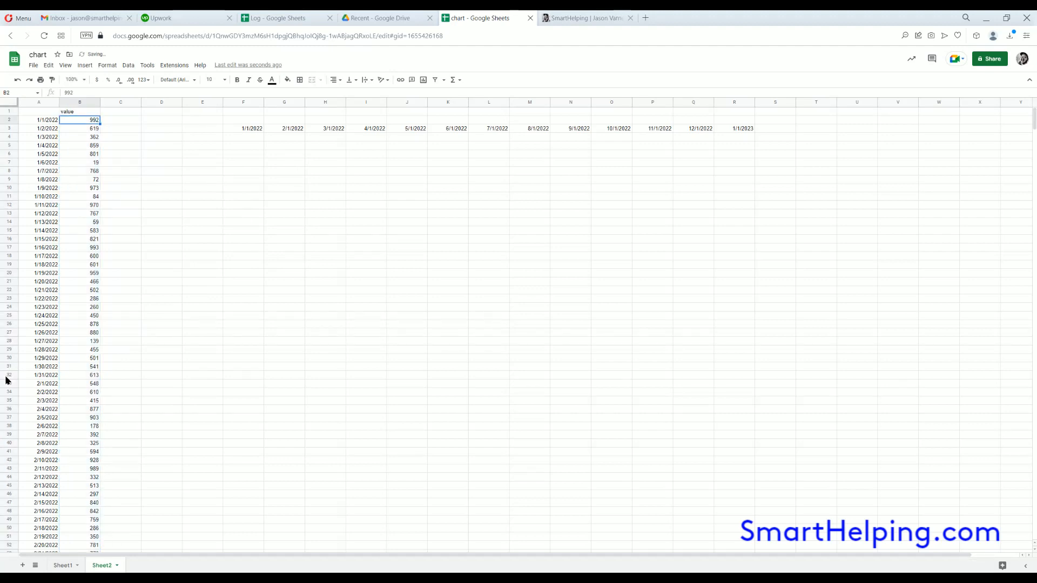
key(shift+Tab)
text(date)
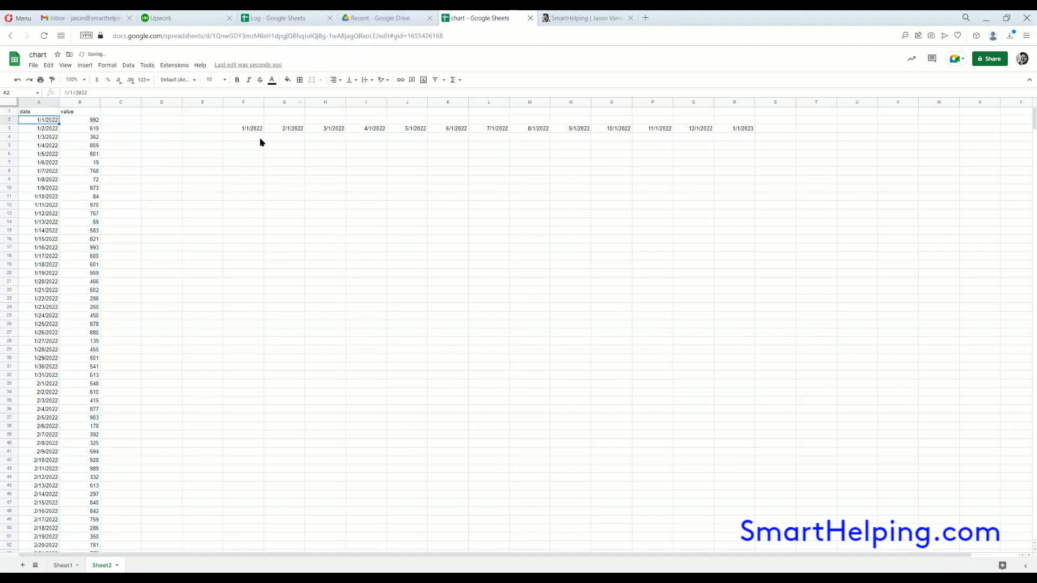
Enter =sumifs(B:B,A:A,">="&F3,A:A,"<="&eomonth(F3,0)) in F4 to total the values for the month in F3
click(257, 138)
text(=sumifs()
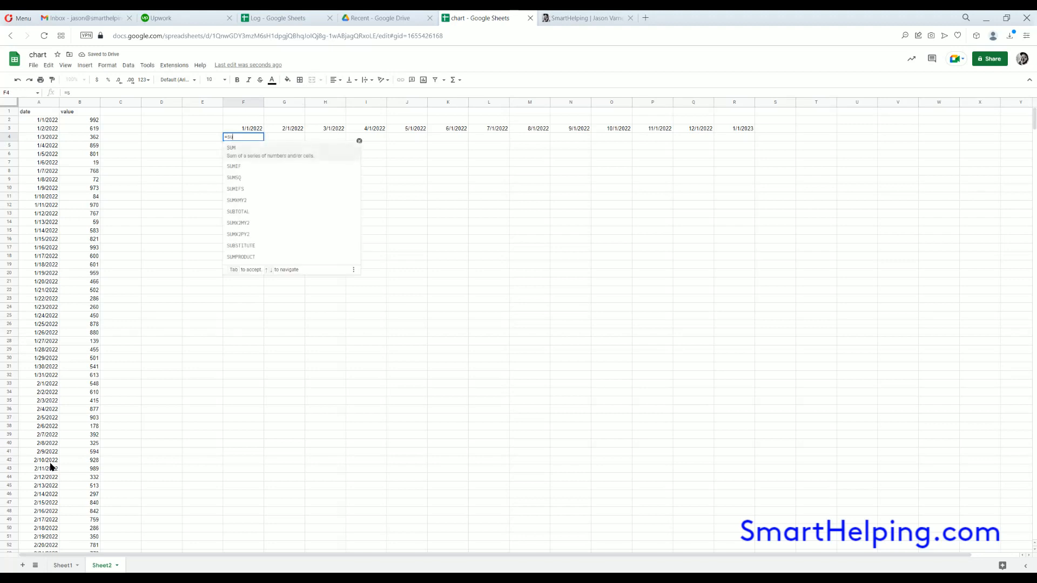
click(81, 102)
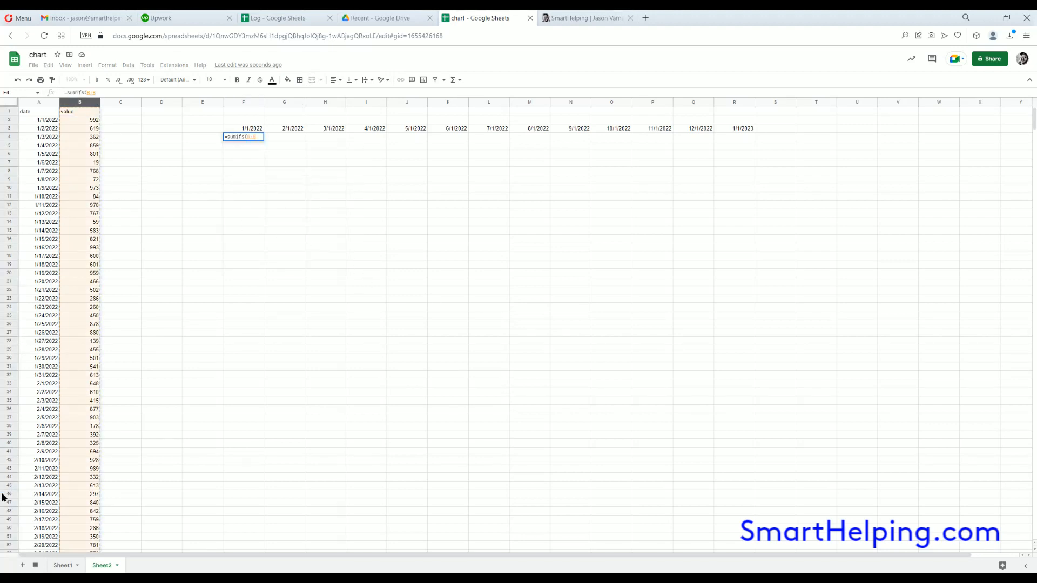
text(,)
click(39, 102)
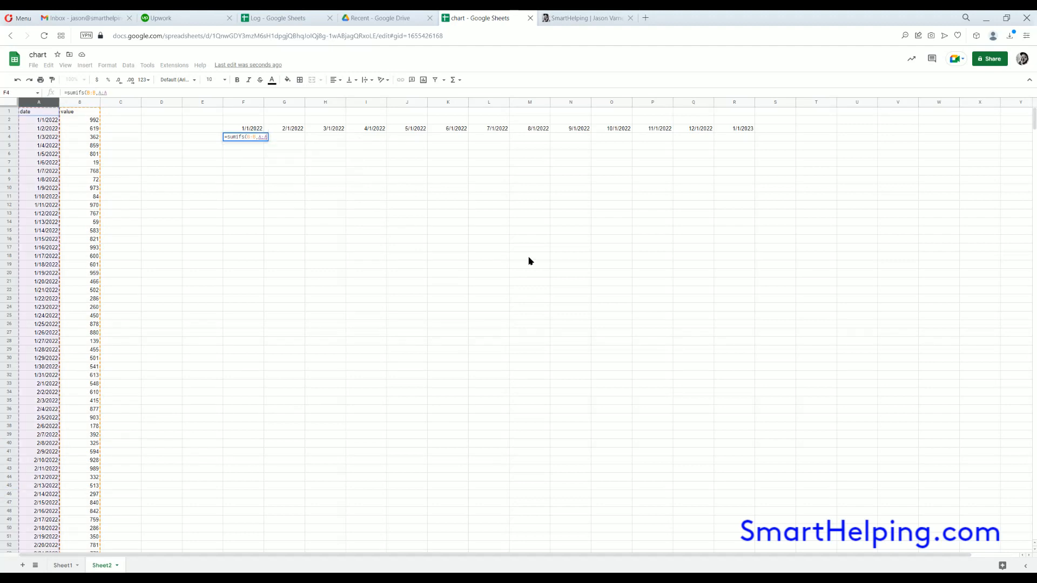
text(,)
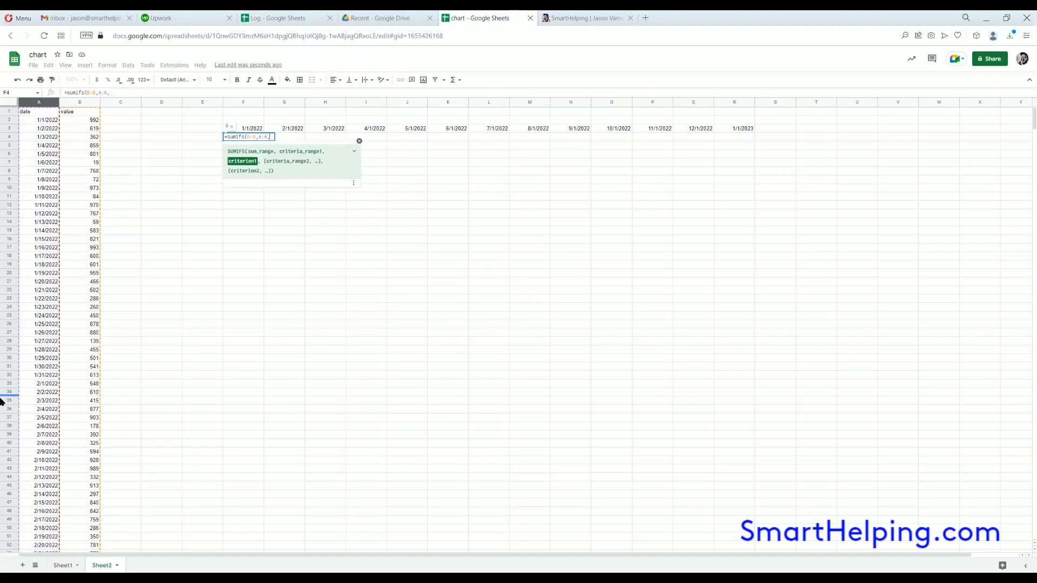
text(">=")
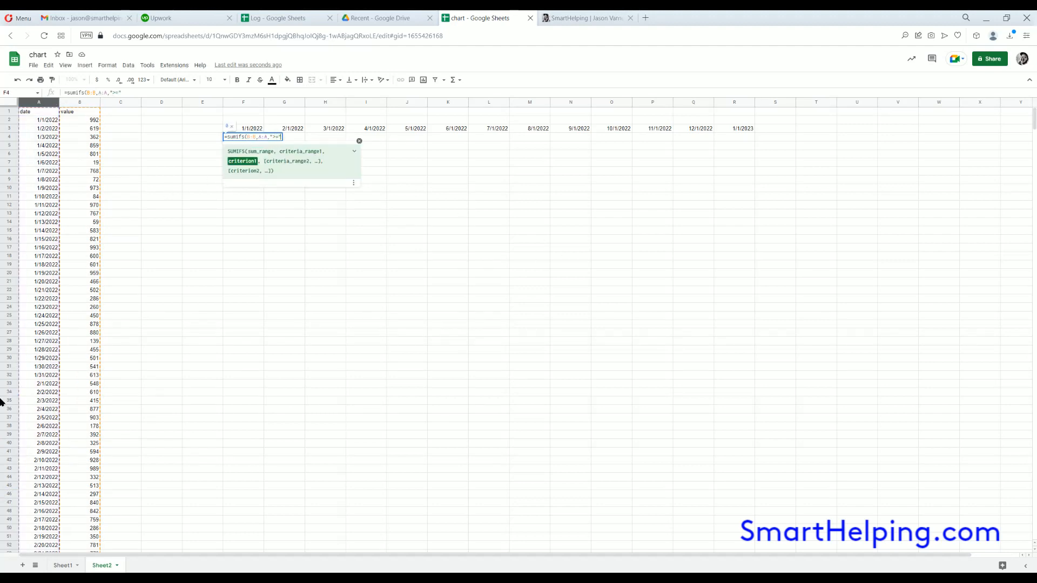
text(&)
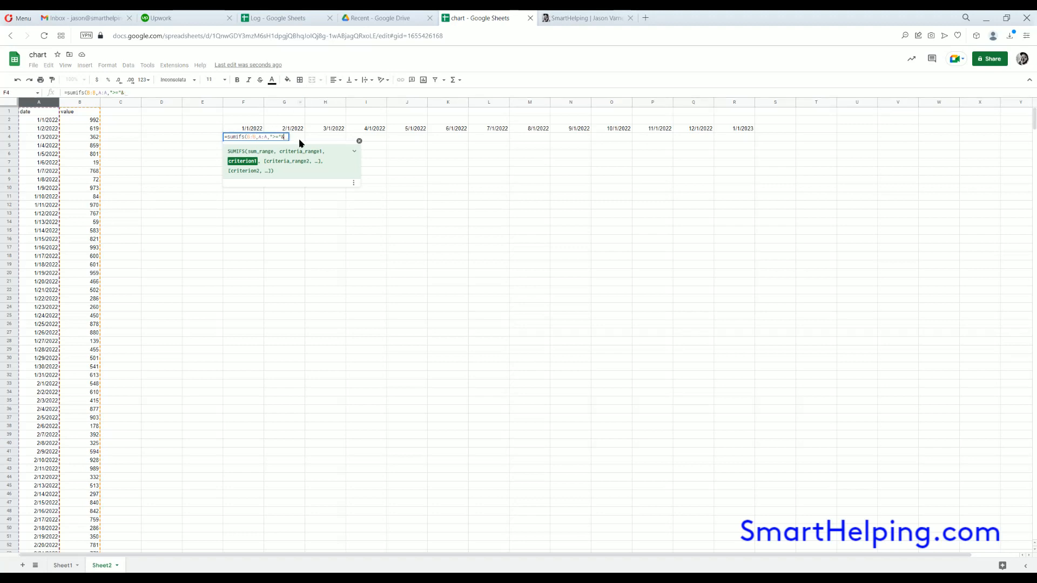
key(Up)
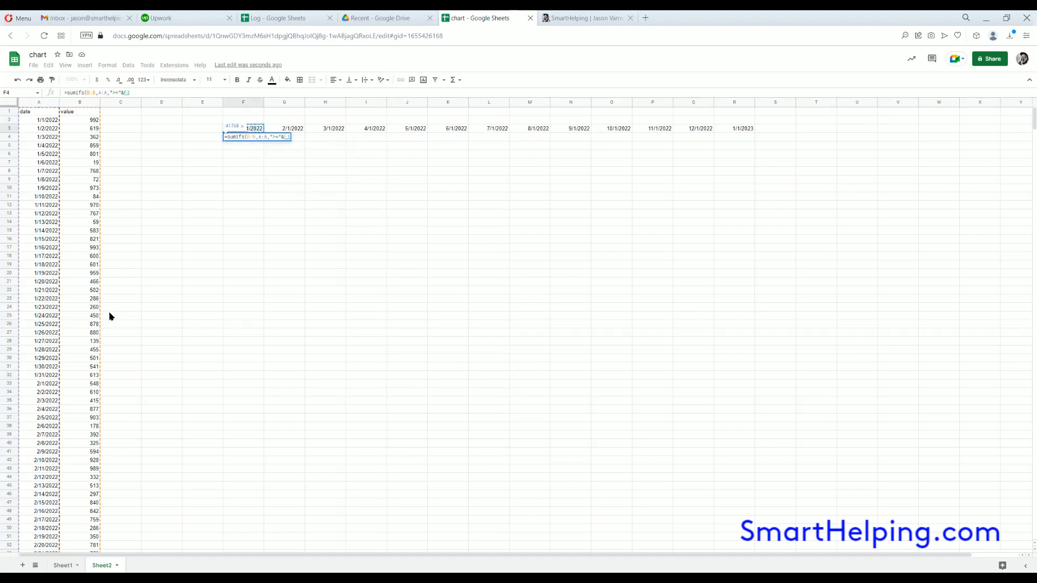
text(,)
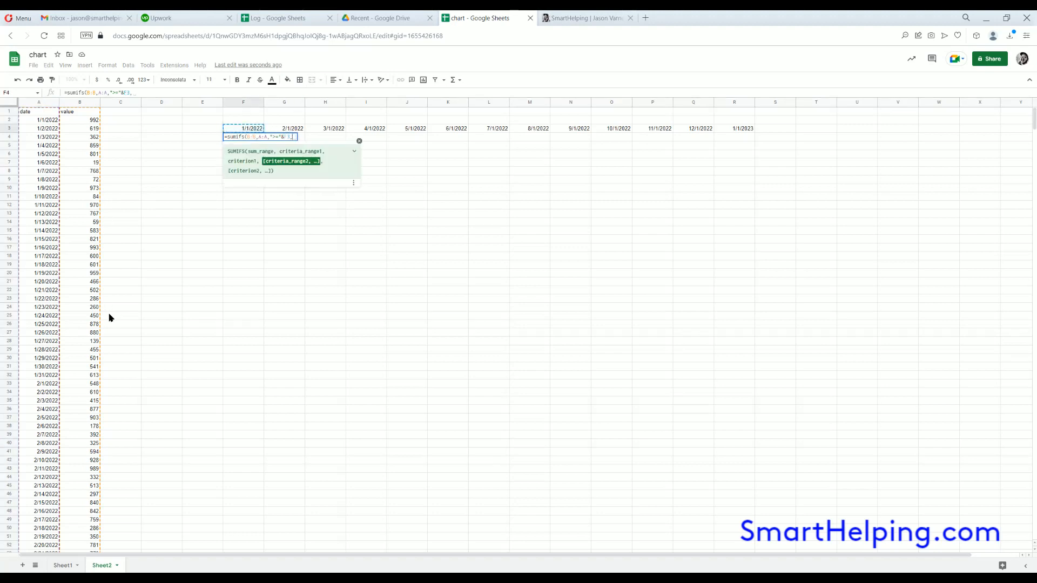
click(35, 103)
text(,")
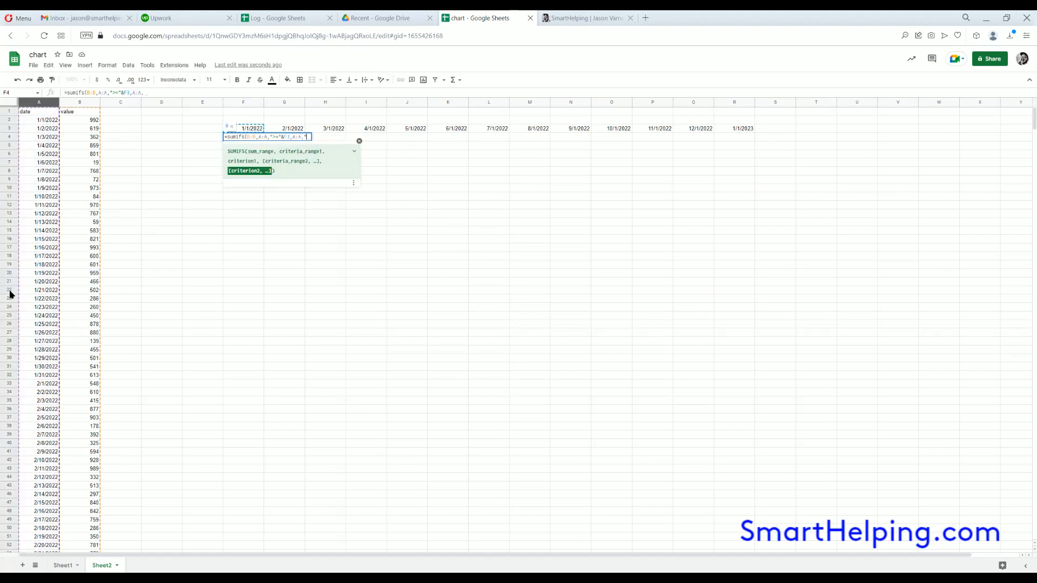
text(<="&eomonth()
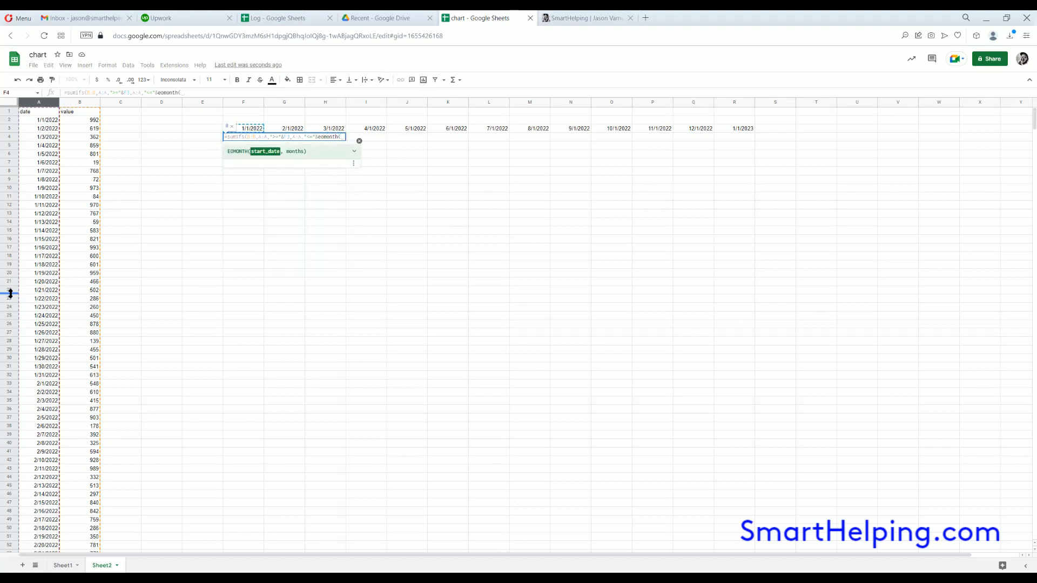
text(f3,0)
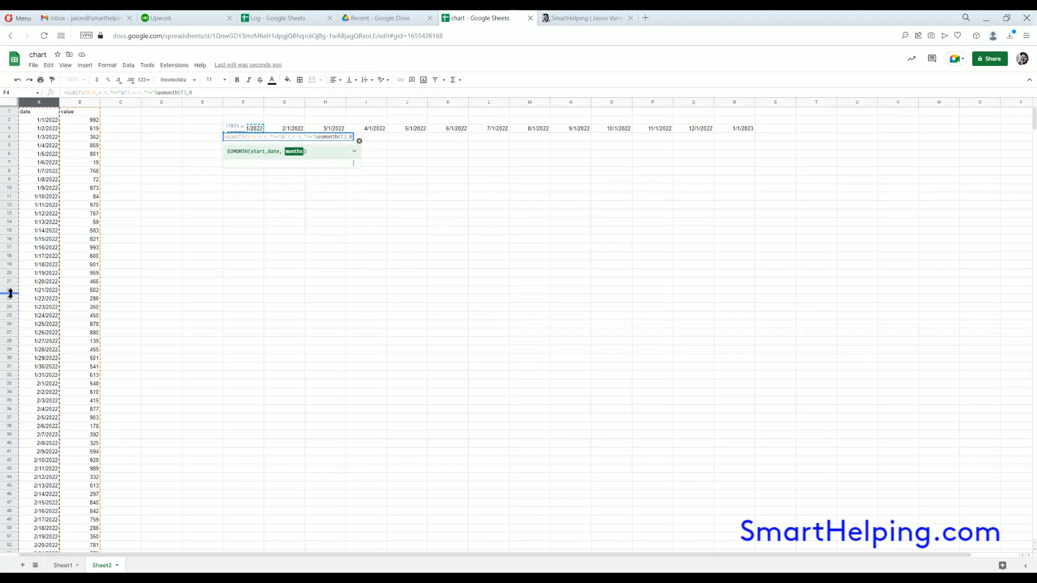
key(Return)
Format F4 as a number with a thousands separator and no decimal places
click(248, 139)
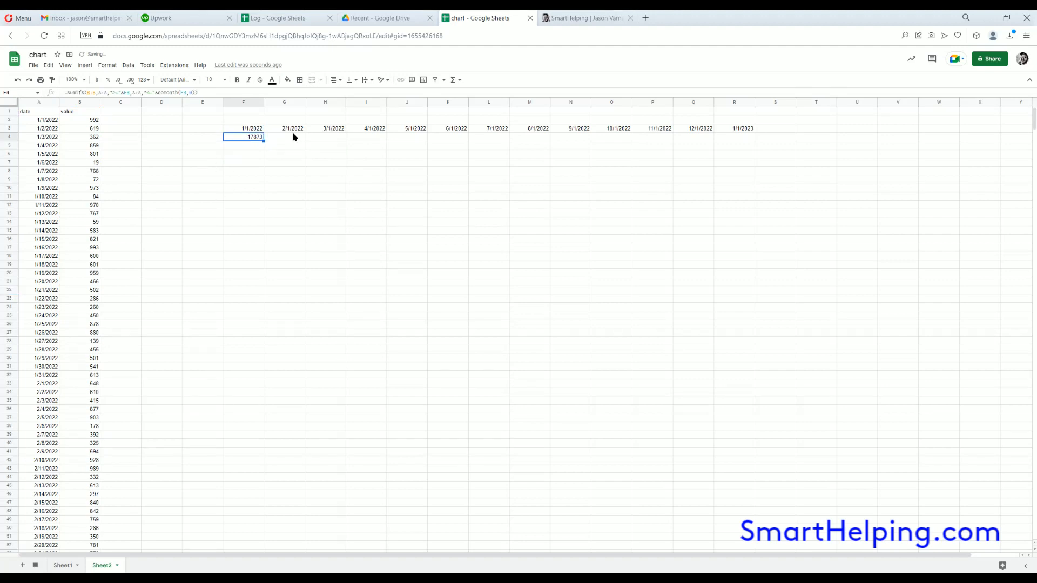
click(107, 64)
mouse_move(162, 99)
click(251, 135)
click(119, 80)
click(120, 80)
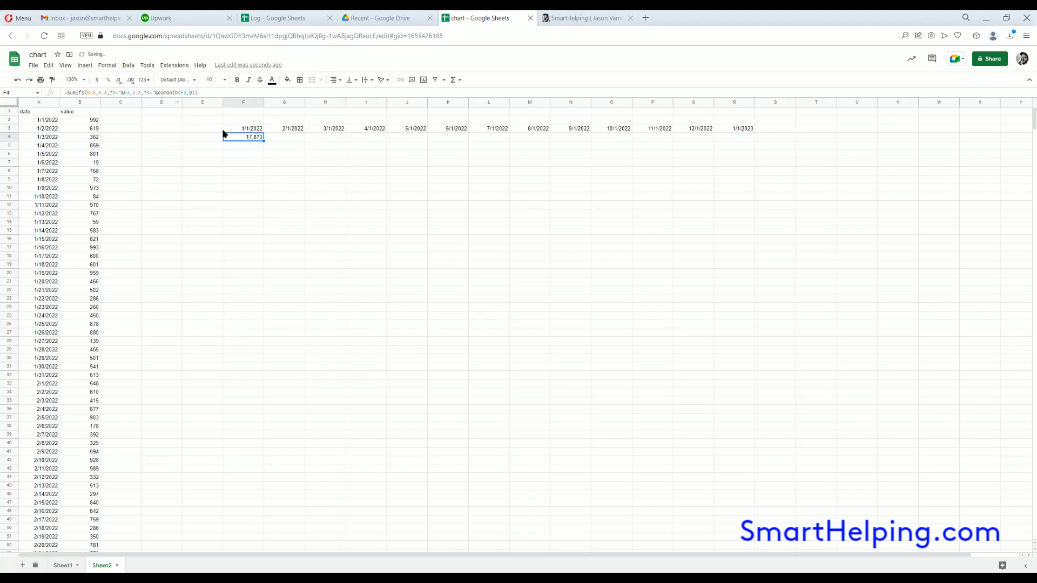
Make the ranges in F4's formula absolute as $B:$B and $A:$A, and fill the formula across row 4 through R4
click(134, 93)
text($A:)
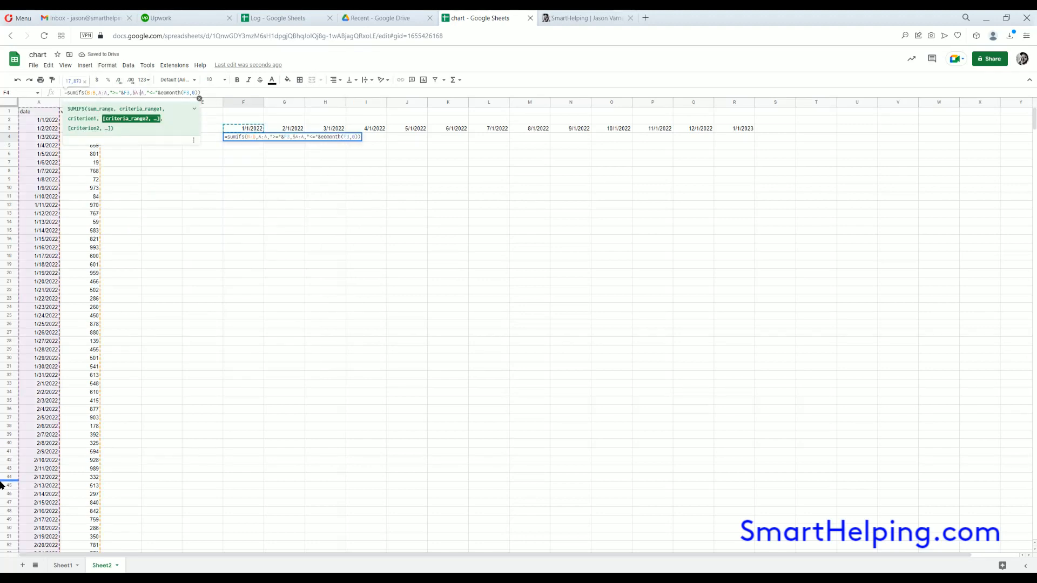
text($)
key(Left)
key(Left)
key(Left)
key(Left)
key(Left)
key(Left)
key(Left)
key(Left)
key(Left)
key(Left)
key(Left)
key(Left)
key(Left)
key(Left)
text($)
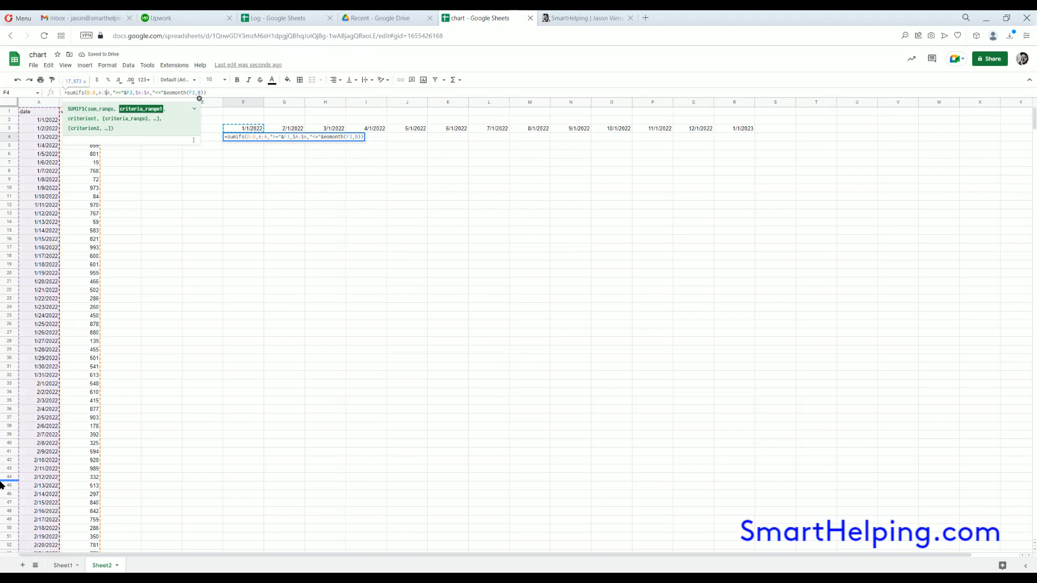
key(Left)
key(Left)
key(Left)
text($)
key(Left)
key(Left)
key(Left)
text($)
key(Left)
key(Left)
key(Left)
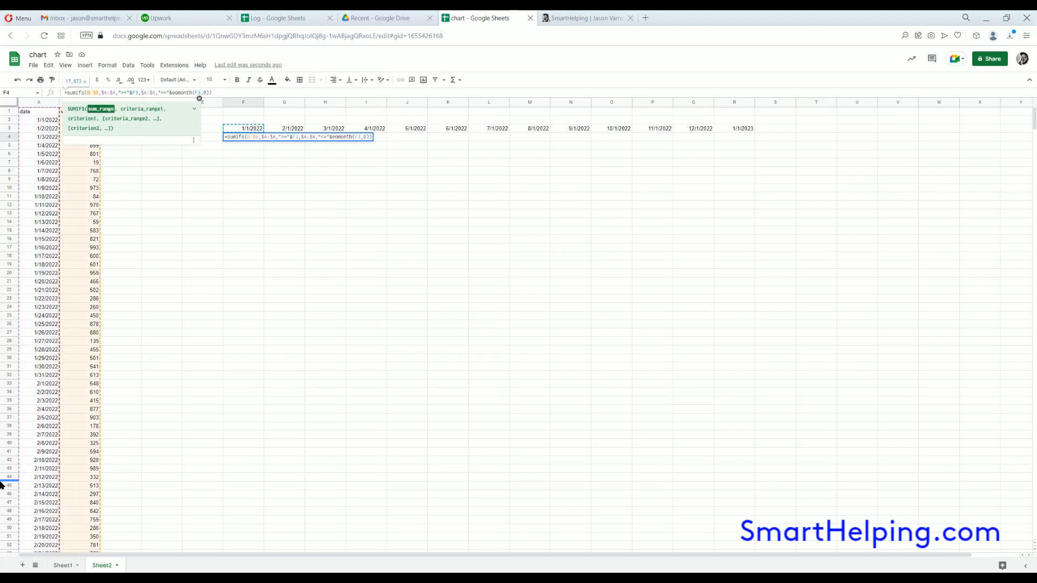
text($)
key(Right)
key(Right)
key(Right)
key(Right)
key(Right)
key(Right)
key(Right)
key(Right)
key(Right)
key(Right)
key(Right)
key(Right)
key(Right)
key(Right)
key(Right)
key(Right)
key(Right)
key(Right)
key(Right)
key(Right)
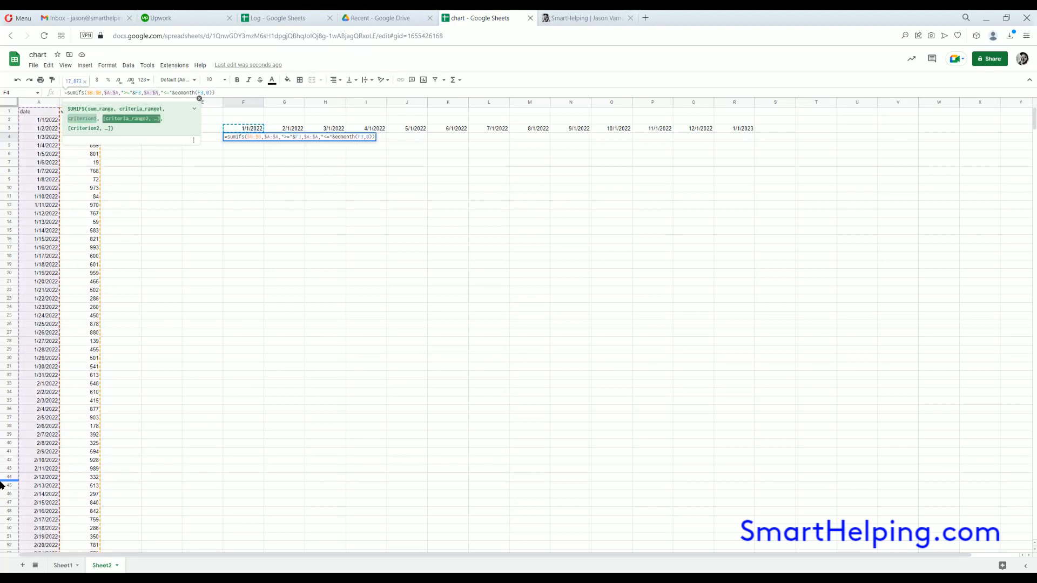
key(Return)
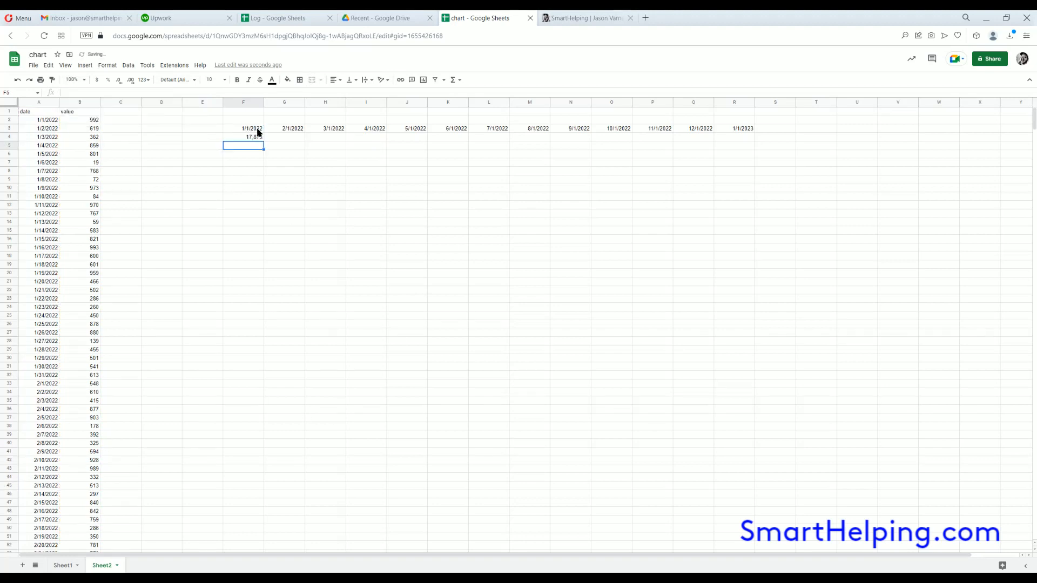
click(262, 140)
drag(263, 140, 736, 139)
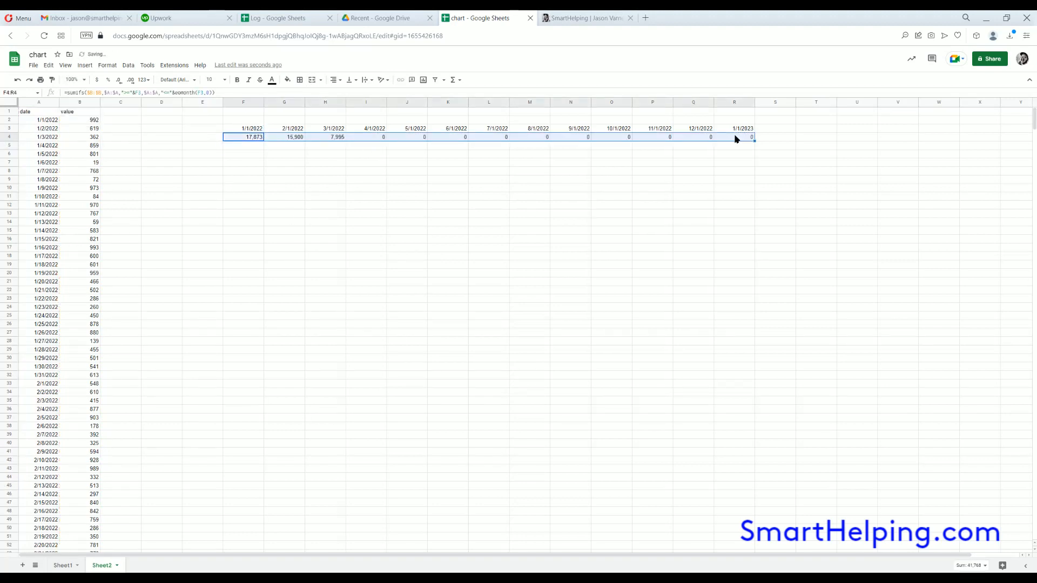
Format the month headers in F3:R3 as abbreviated month and year, in the style Jan - 2022
drag(243, 129, 734, 128)
click(107, 65)
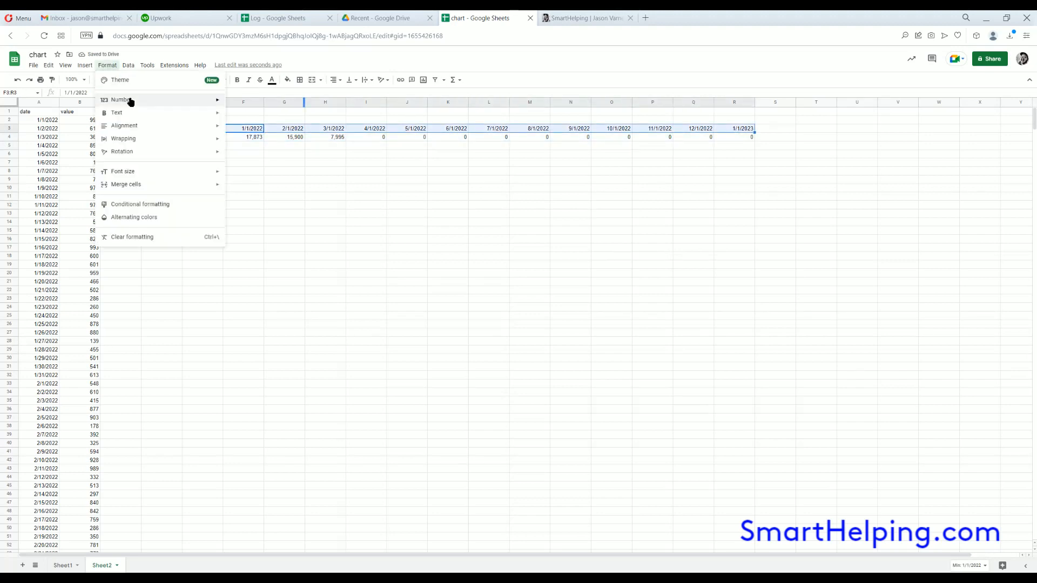
mouse_move(129, 101)
click(254, 298)
click(473, 240)
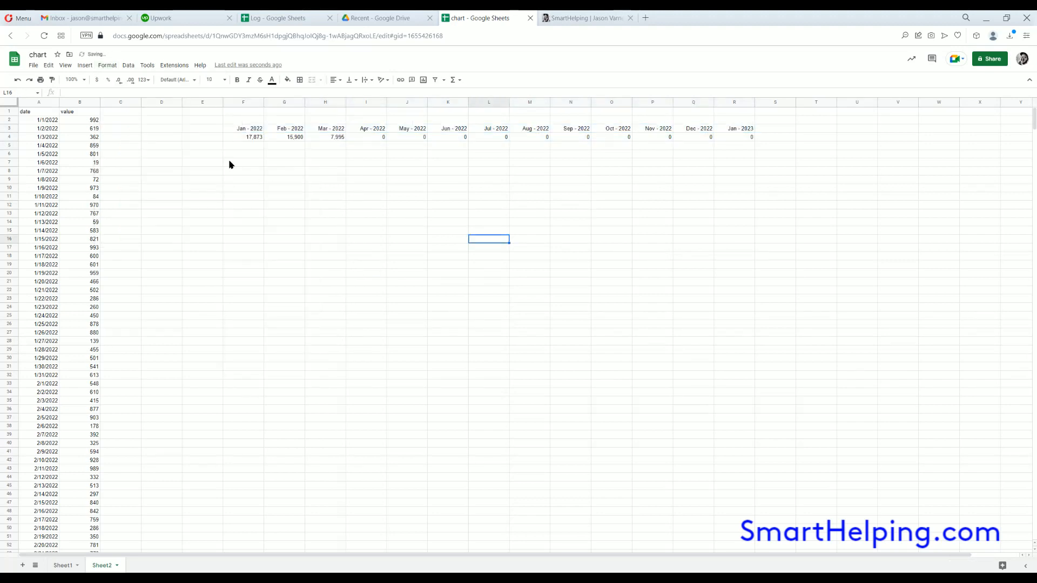
Left-align the date and value data in columns A and B
drag(46, 103, 80, 103)
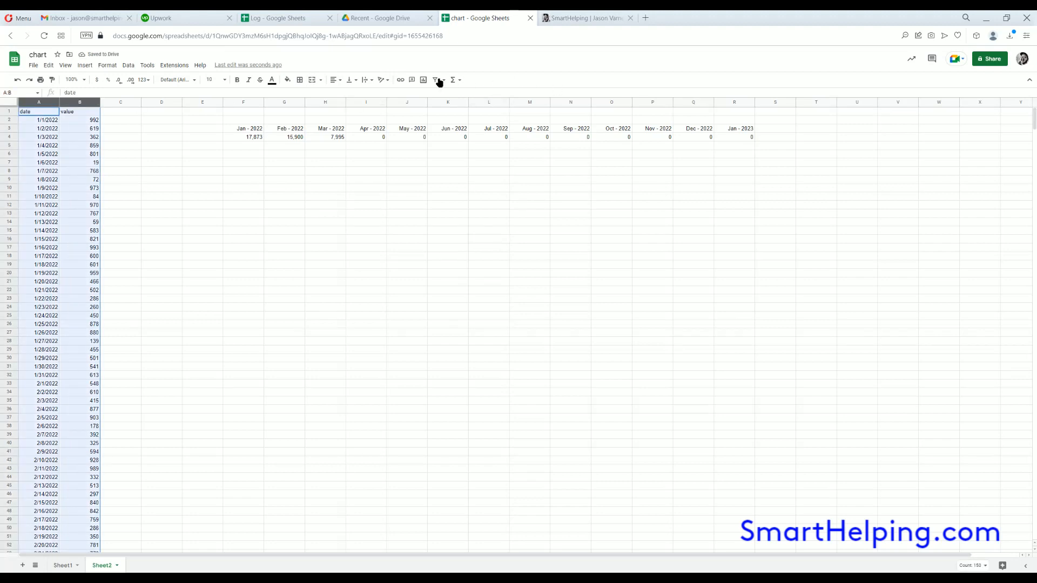
click(335, 80)
click(335, 94)
click(164, 163)
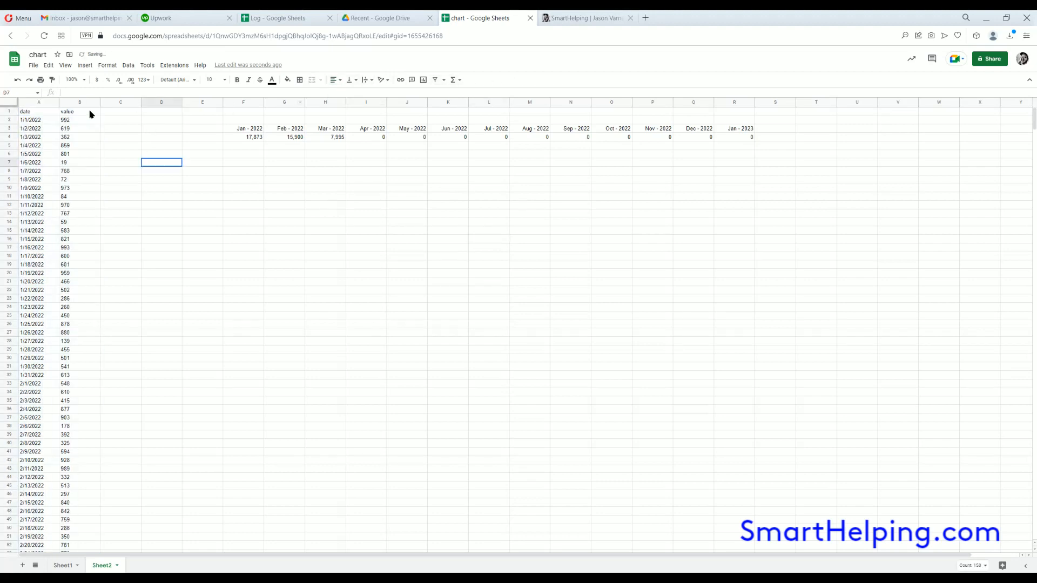
Compare the sum of column B with the sum of the monthly totals in row 4
click(81, 103)
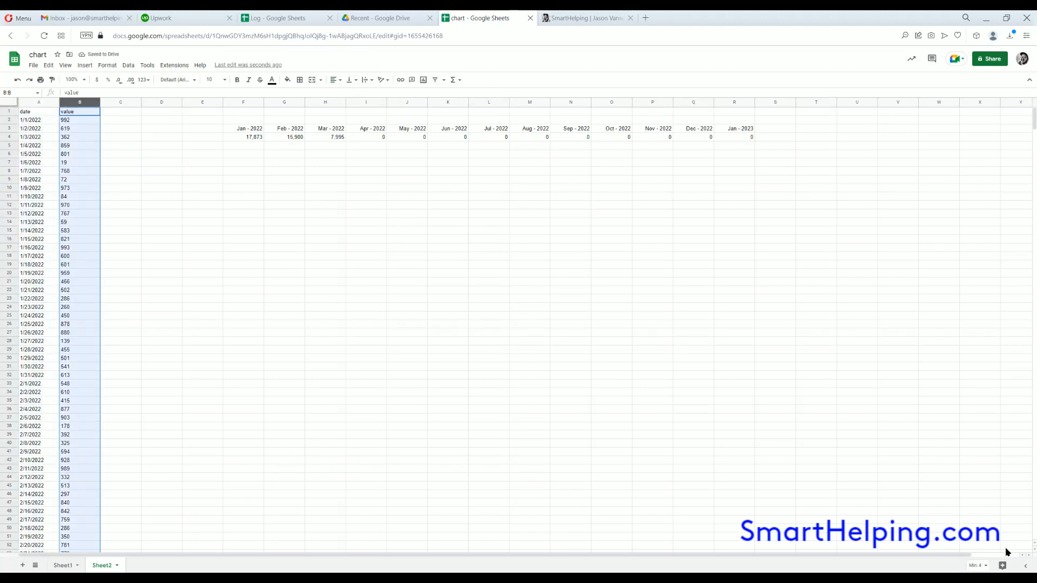
click(976, 566)
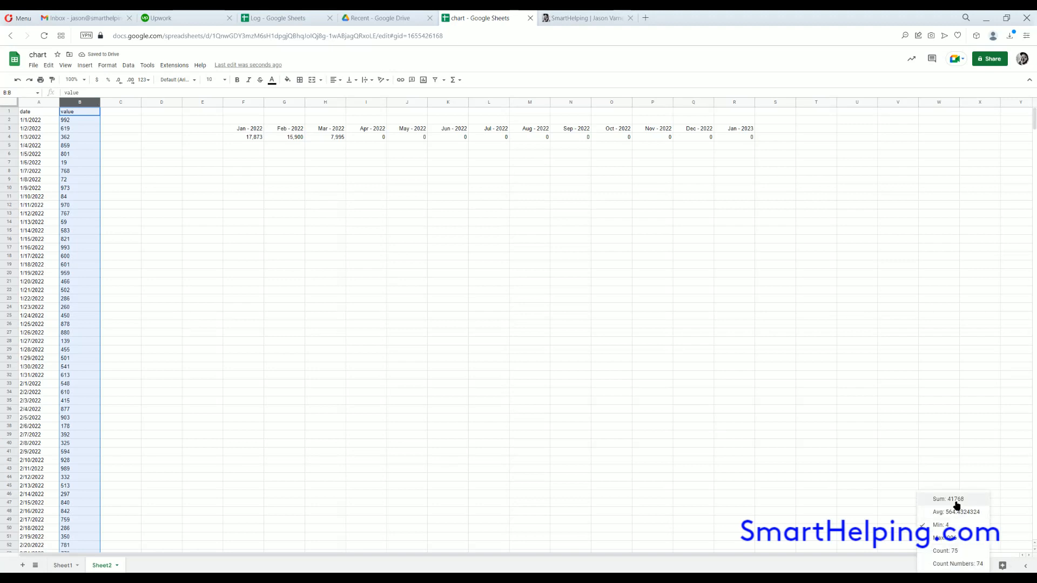
click(950, 500)
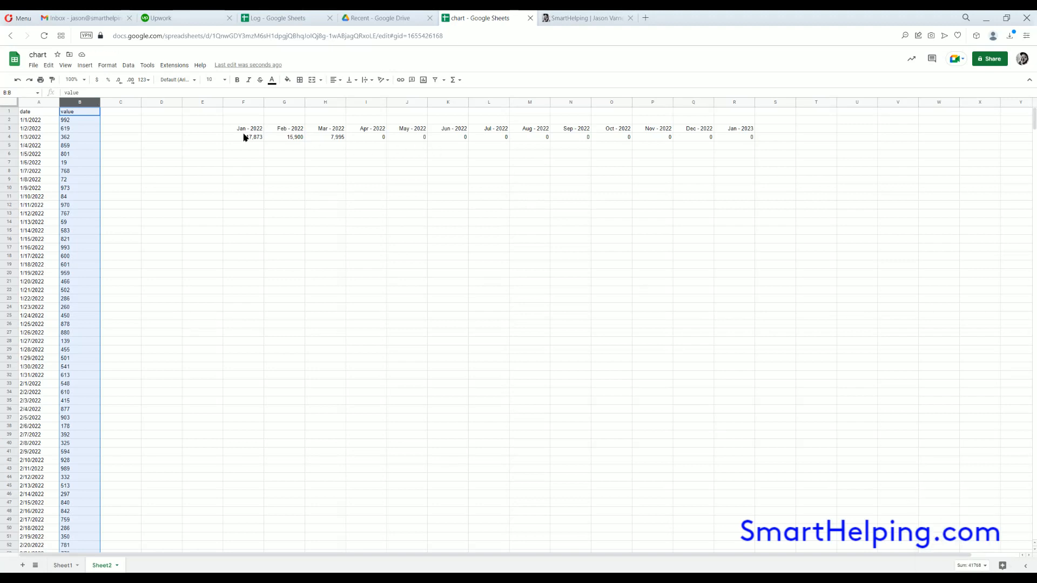
drag(256, 139, 349, 144)
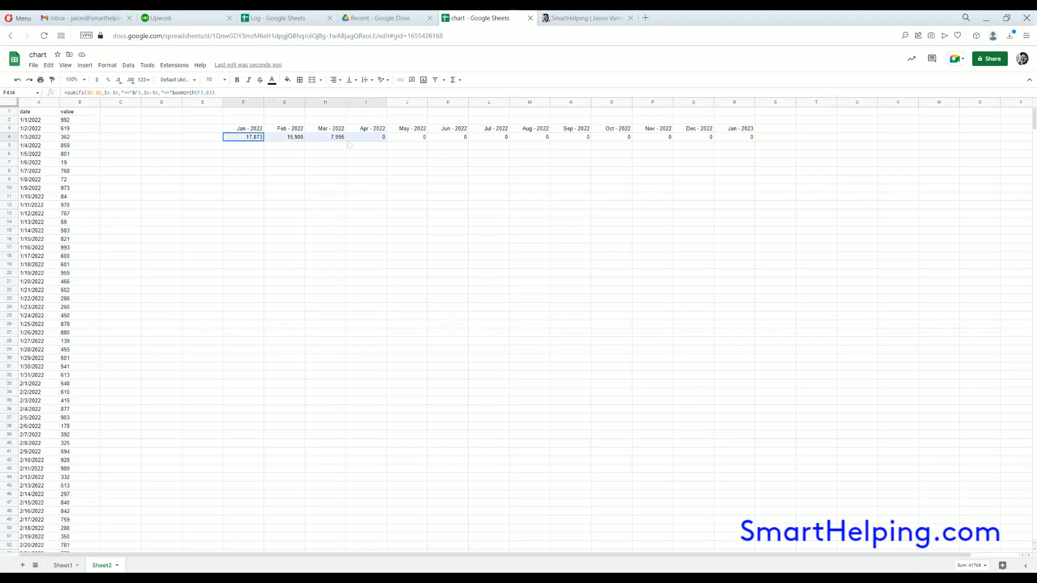
click(347, 207)
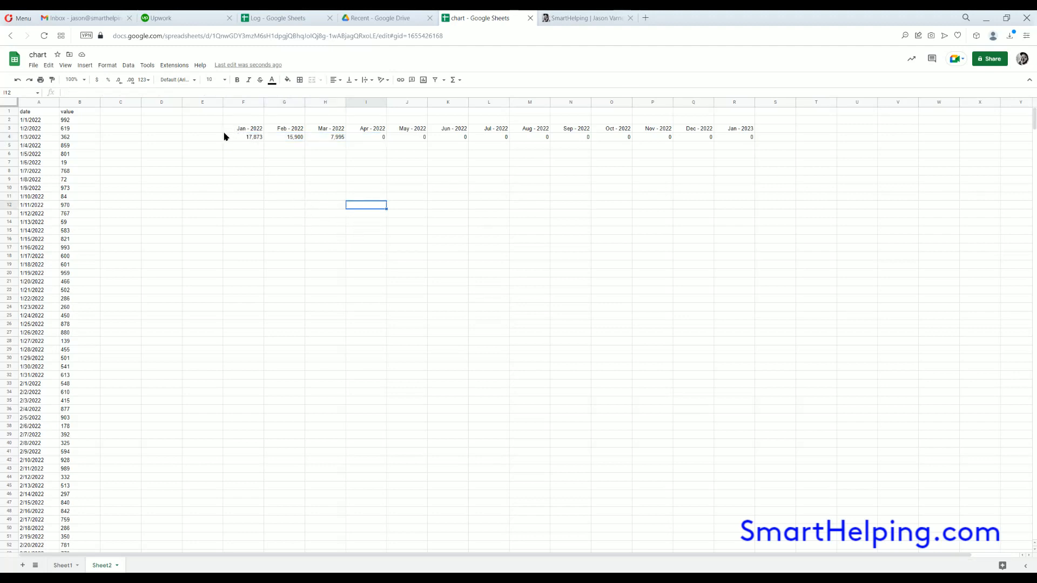
Label the row of monthly totals Sales in E4
click(207, 139)
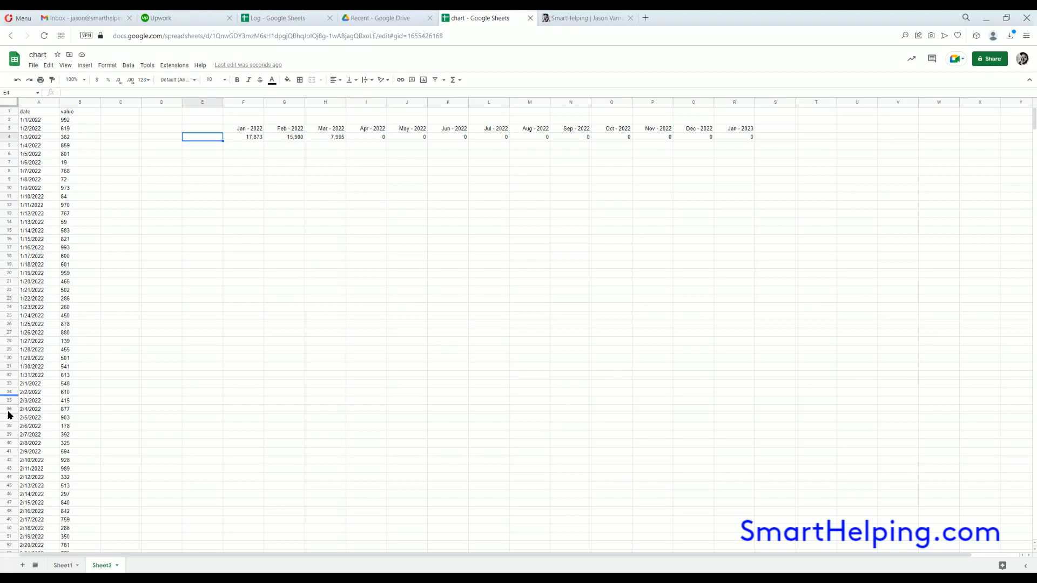
text(Sales)
key(Return)
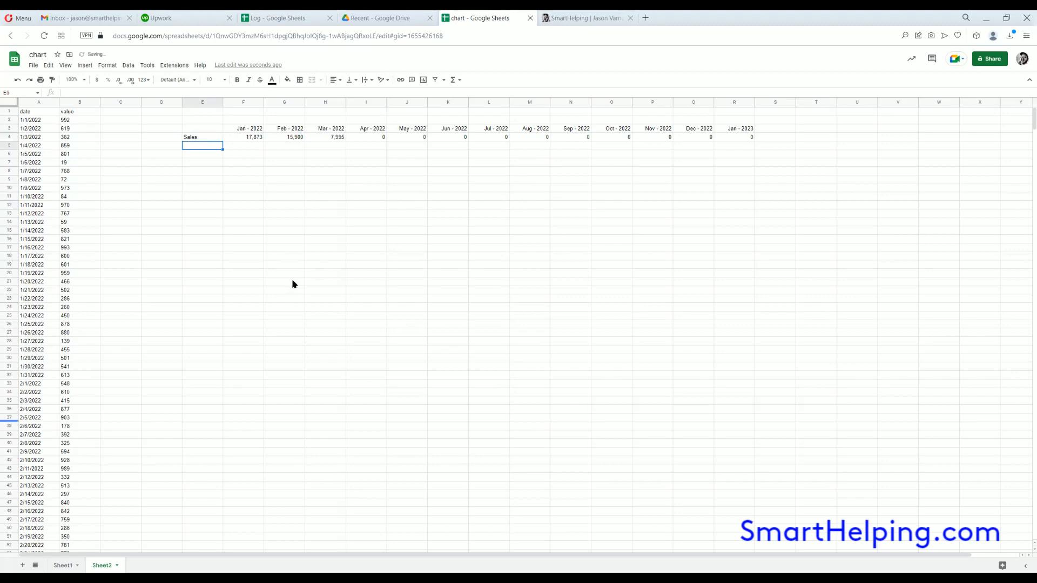
Format the monthly totals in F4:R4 as dollar currency with no decimal places
drag(252, 141, 751, 139)
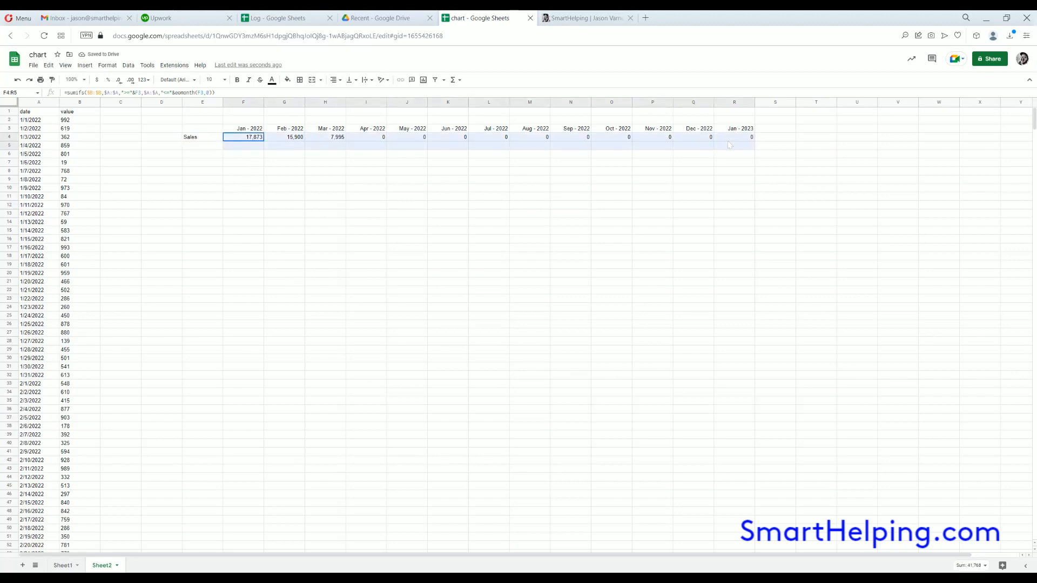
click(96, 80)
click(119, 80)
click(119, 80)
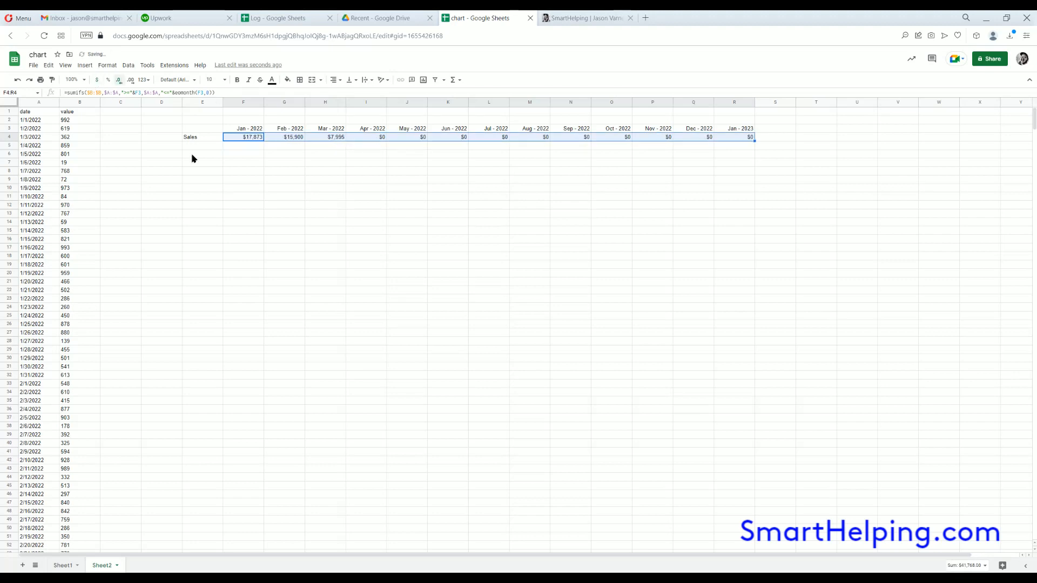
click(232, 197)
Clear R2:R7 to remove the Jan - 2023 column from the monthly summary
drag(208, 130, 735, 140)
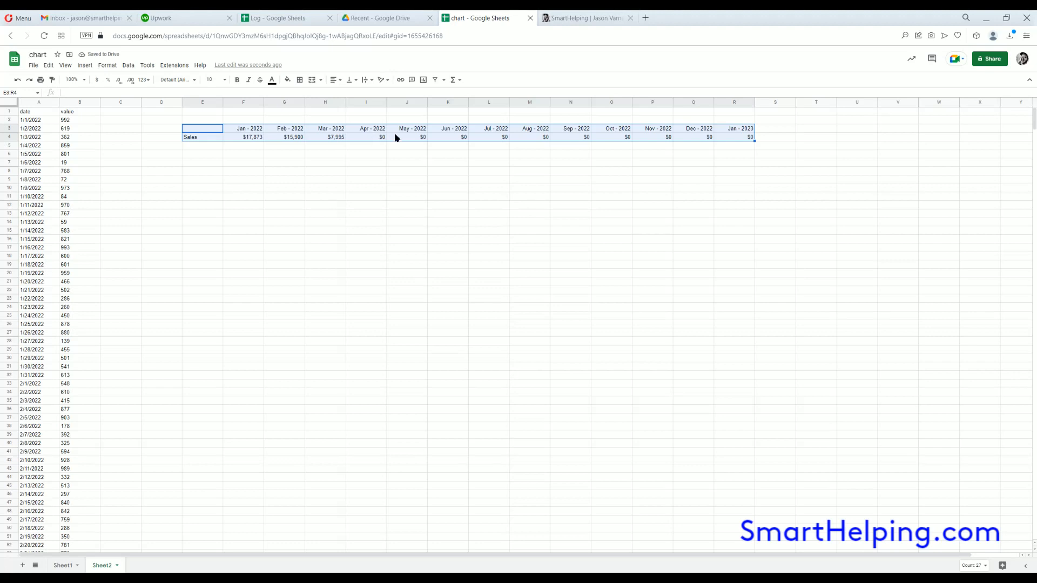
drag(751, 121, 753, 164)
key(Delete)
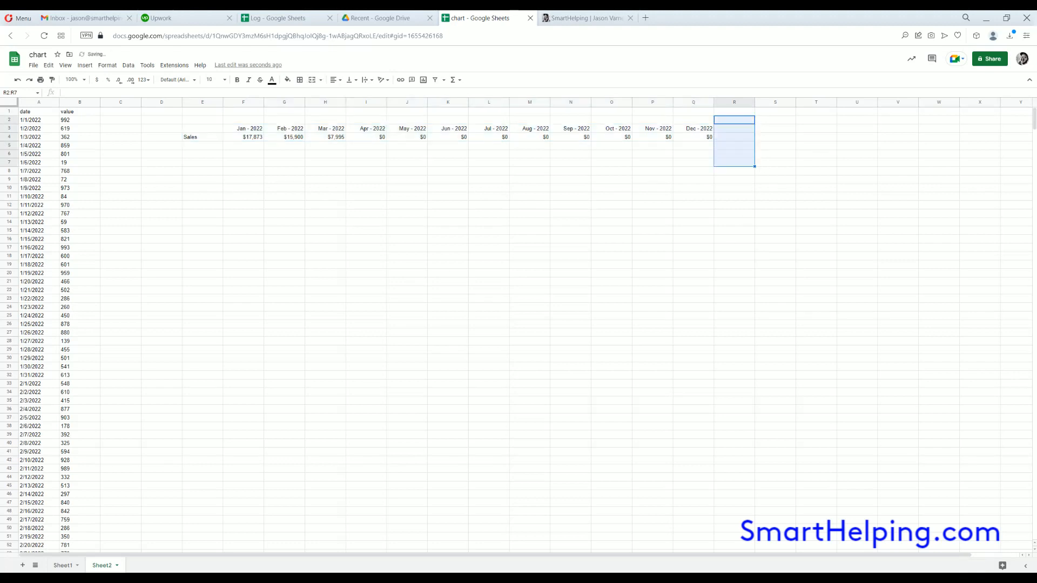
click(742, 231)
Insert a column chart of the monthly sales in E3:Q4 and place it below the table, widened to the table's width
drag(201, 129, 709, 138)
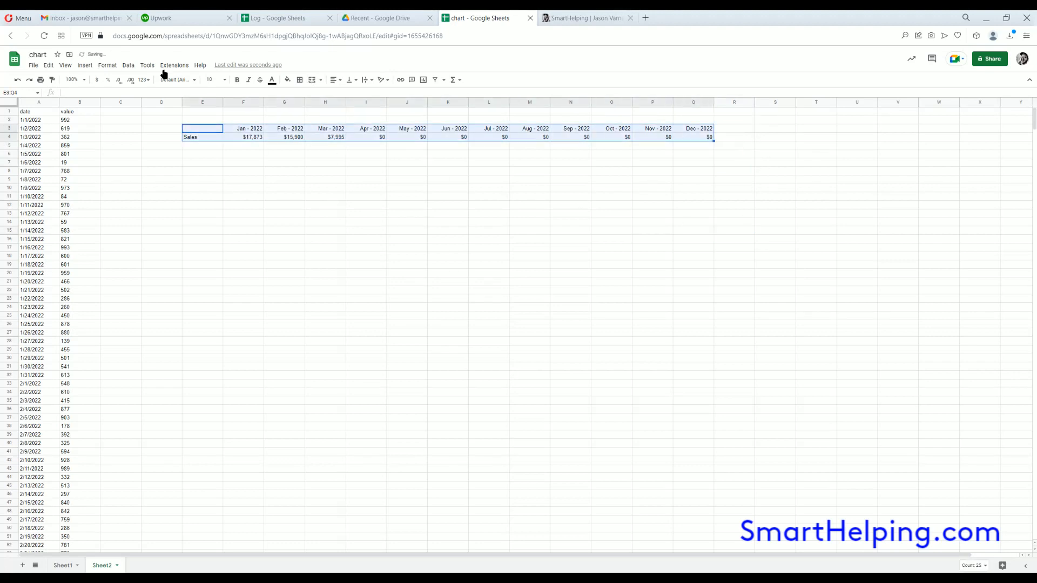
click(85, 65)
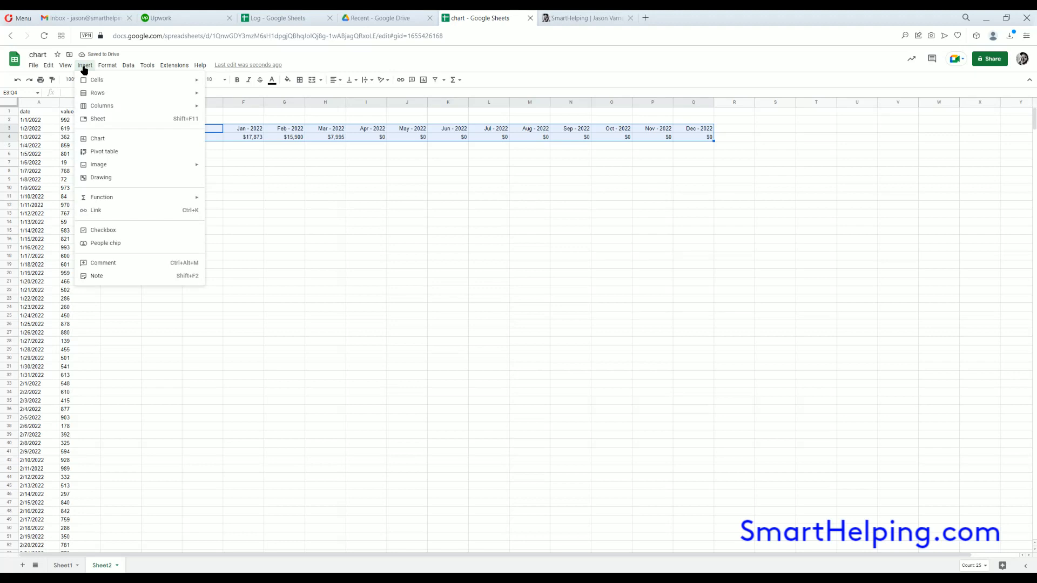
click(111, 140)
drag(523, 258, 377, 186)
drag(592, 249, 711, 252)
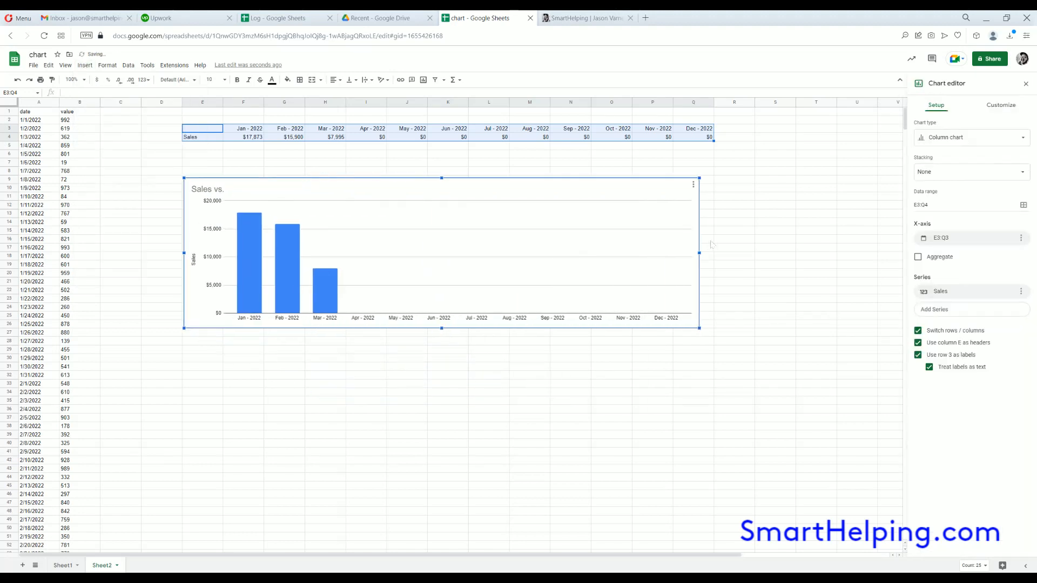
Slant the chart's horizontal axis labels 30° and extend the chart's height down to about row 31
click(495, 319)
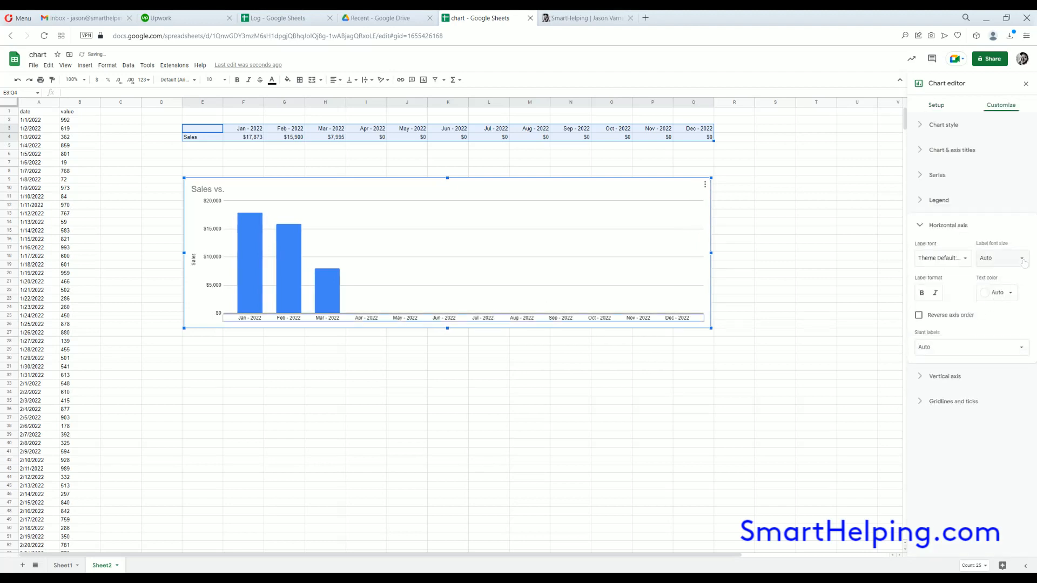
click(999, 260)
click(951, 346)
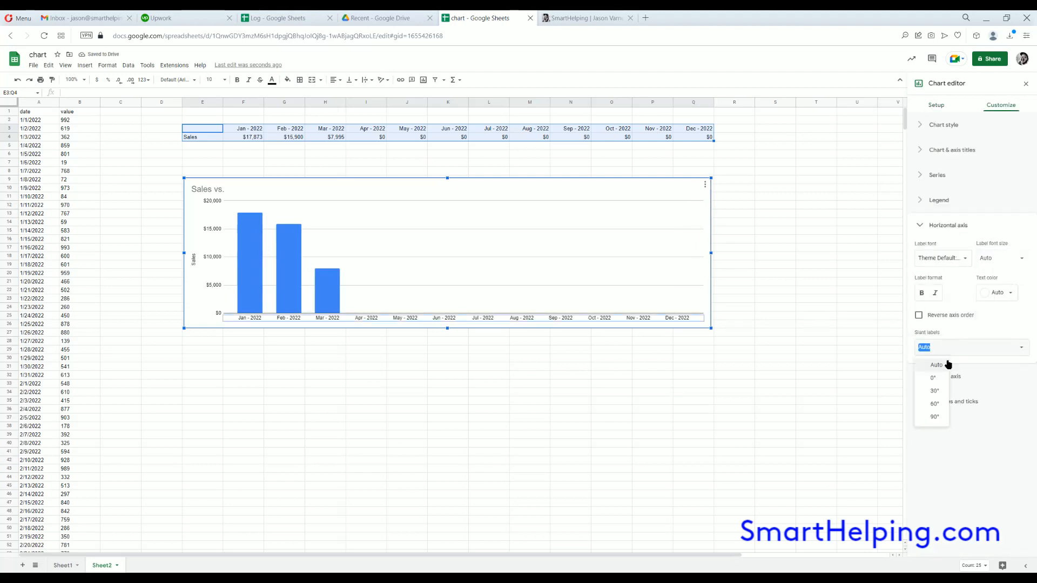
click(934, 391)
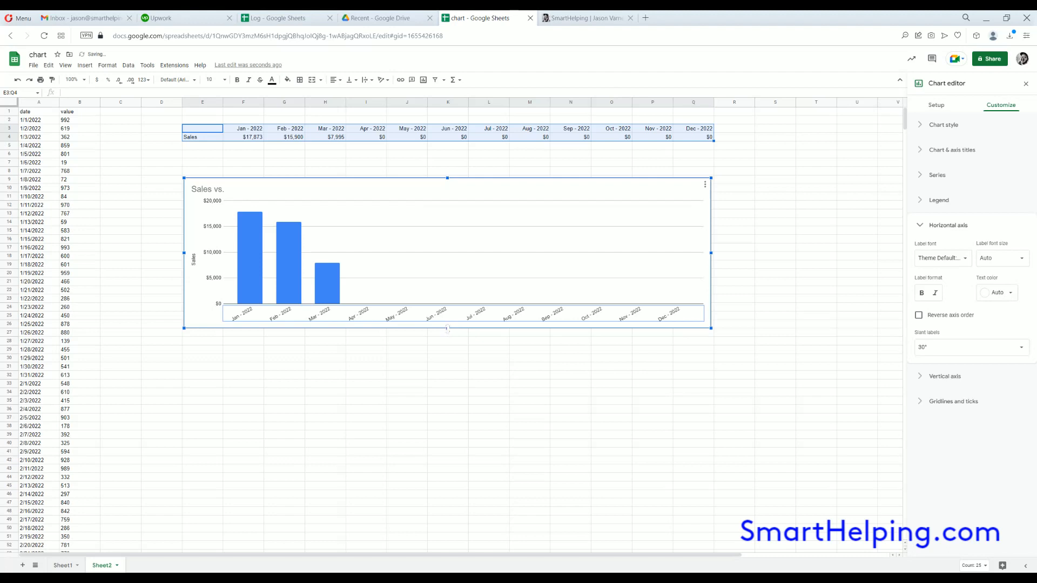
drag(447, 328, 447, 366)
Change the chart title to Monthly Sales
click(220, 193)
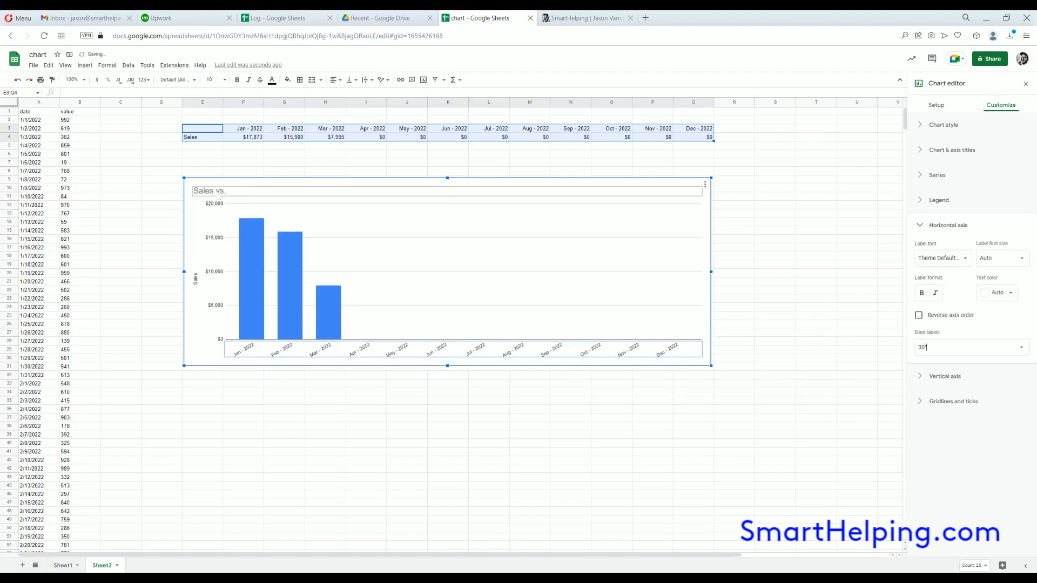
click(217, 193)
text(Monthly)
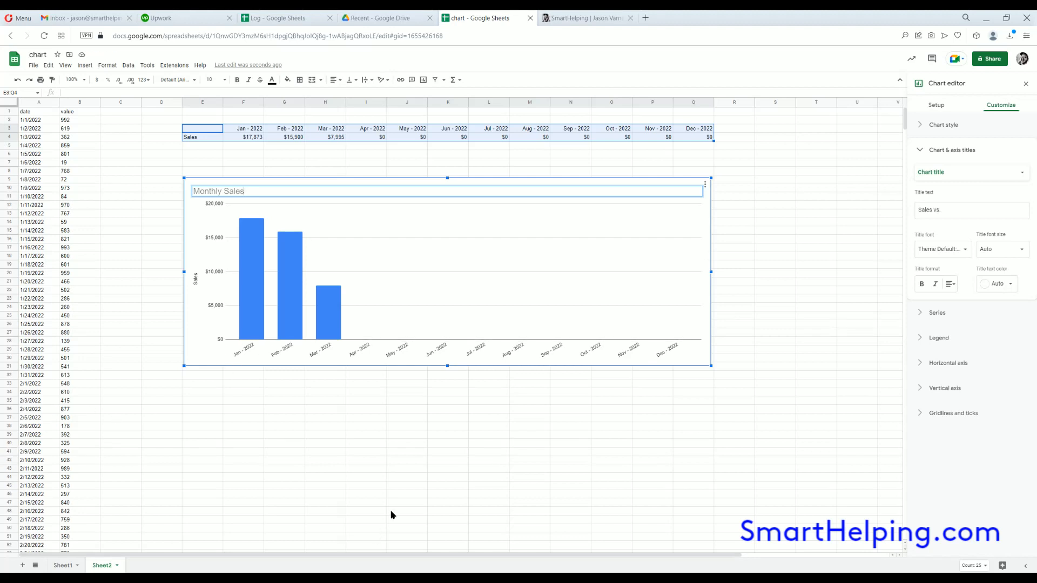
click(403, 486)
Hide the gridlines on Sheet2
click(65, 65)
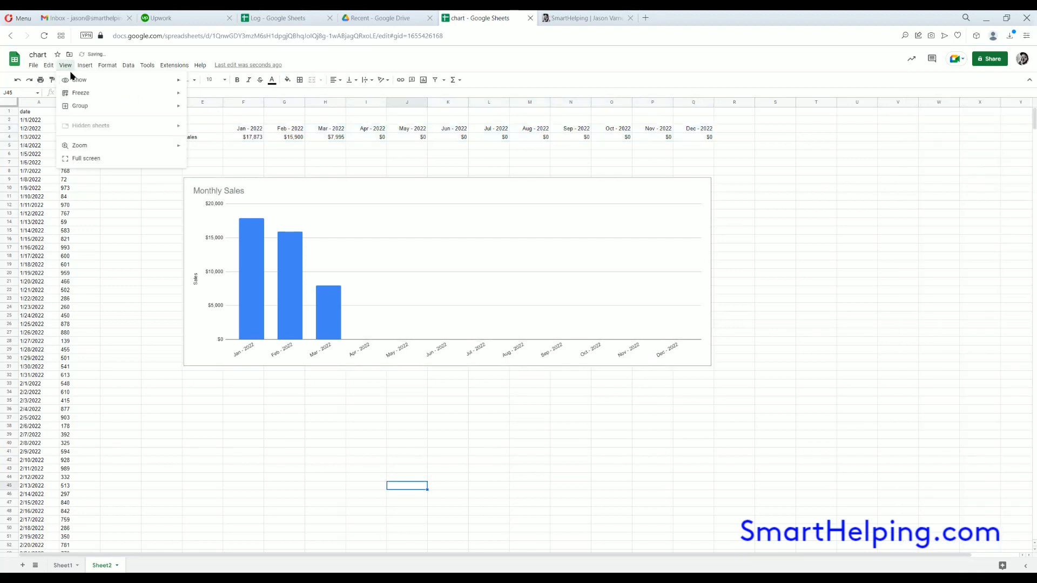
mouse_move(86, 83)
click(214, 97)
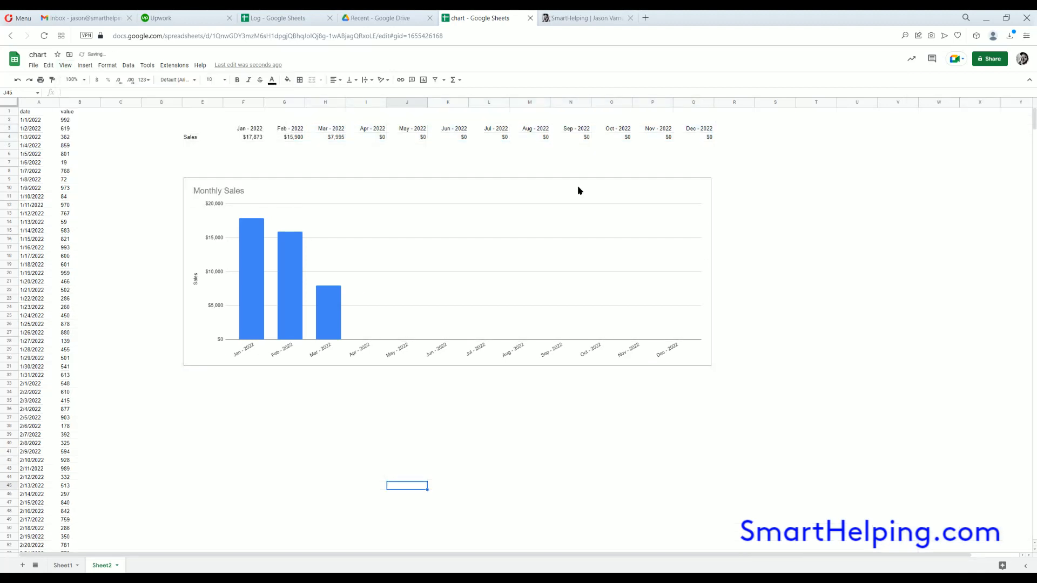
Set the background color of the Monthly Sales chart to a very light gray
click(705, 189)
click(720, 201)
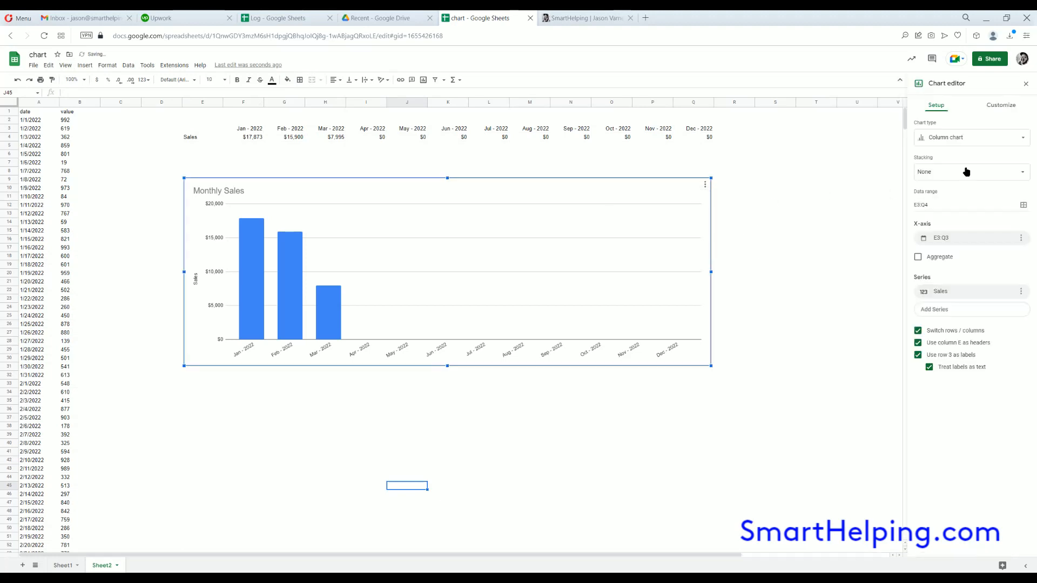
click(999, 105)
click(948, 127)
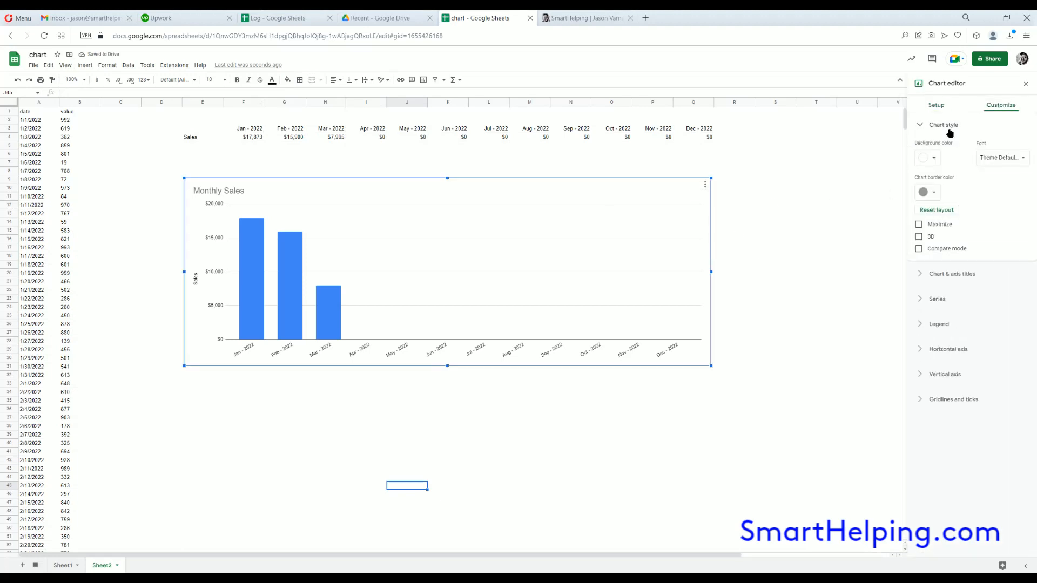
click(933, 159)
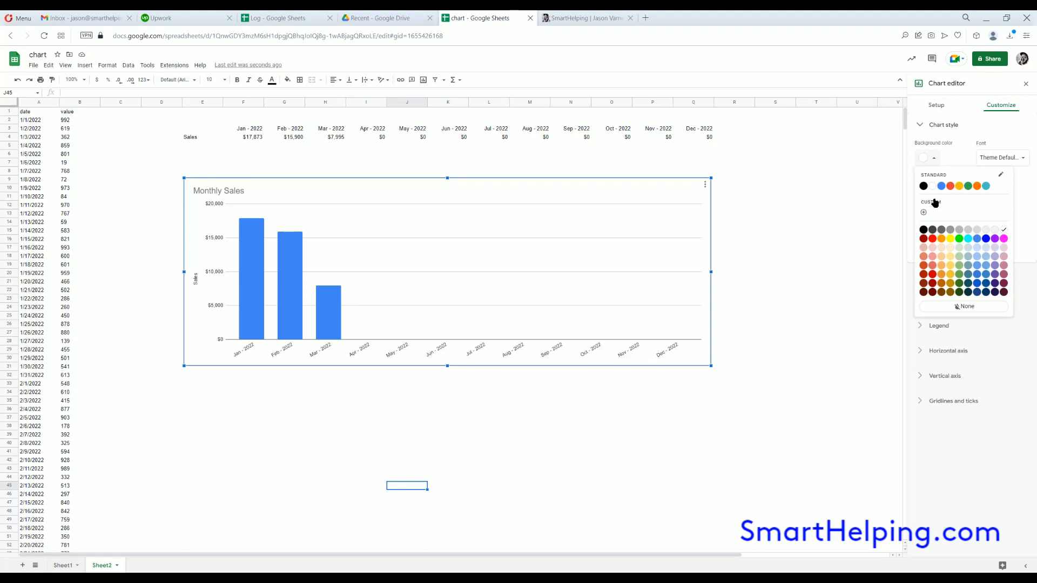
click(995, 236)
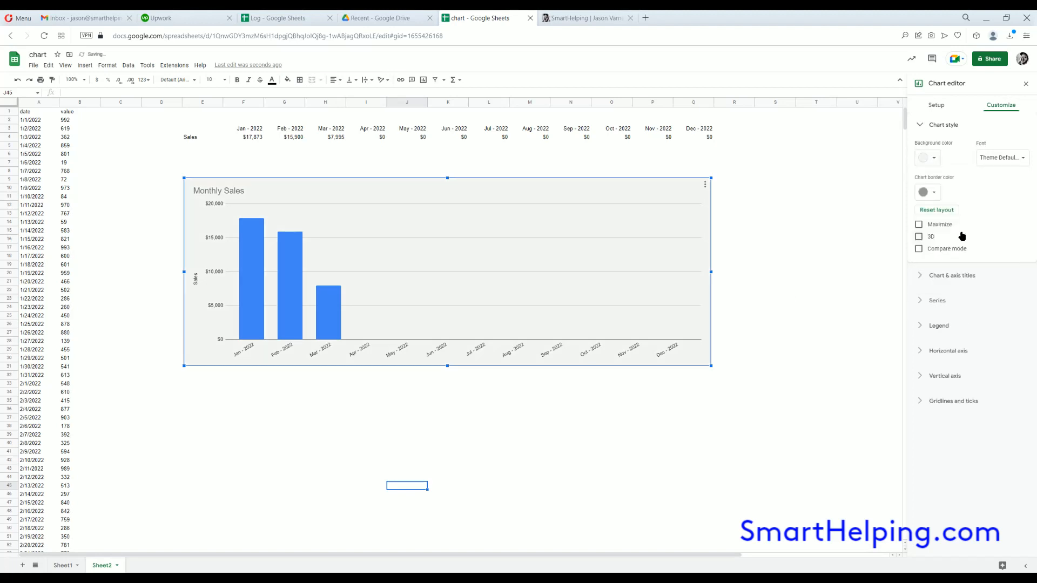
Try the 3D style on the columns of the Monthly Sales chart
click(919, 238)
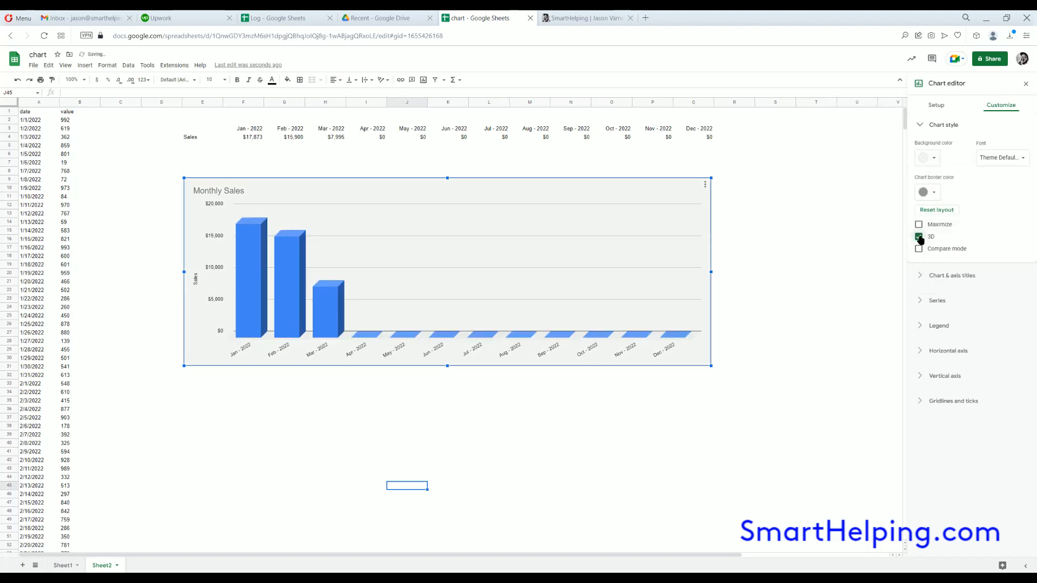
click(919, 238)
click(920, 238)
click(920, 237)
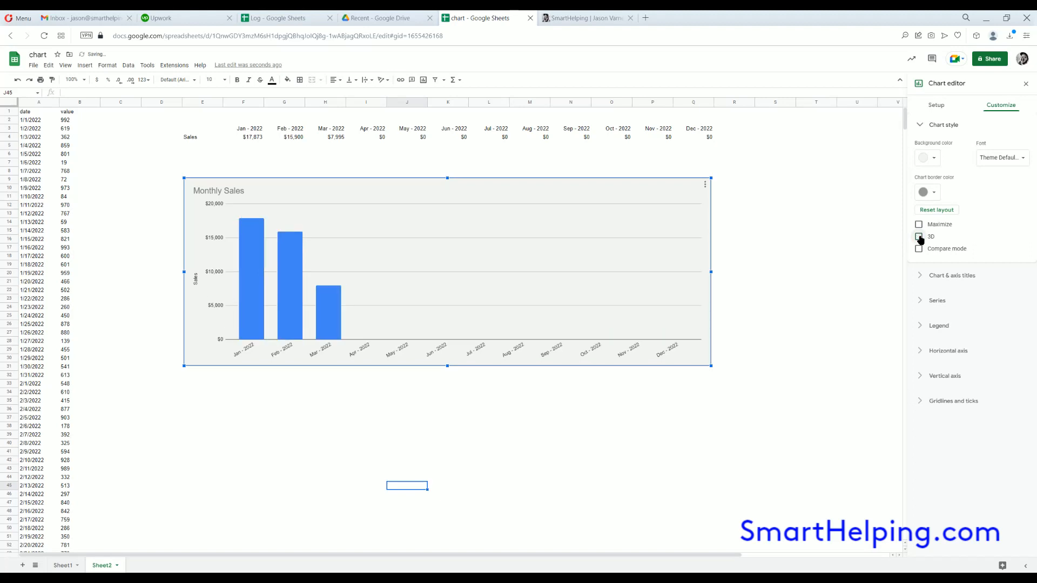
click(819, 232)
Reopen the Monthly Sales chart for editing and enable 3D and Compare mode in its chart style
click(705, 187)
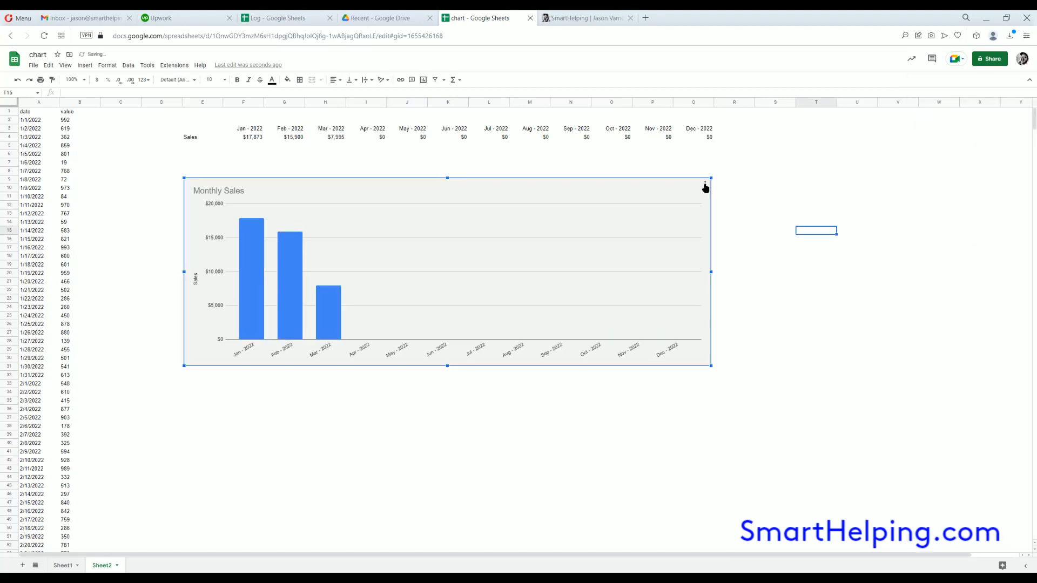
click(705, 186)
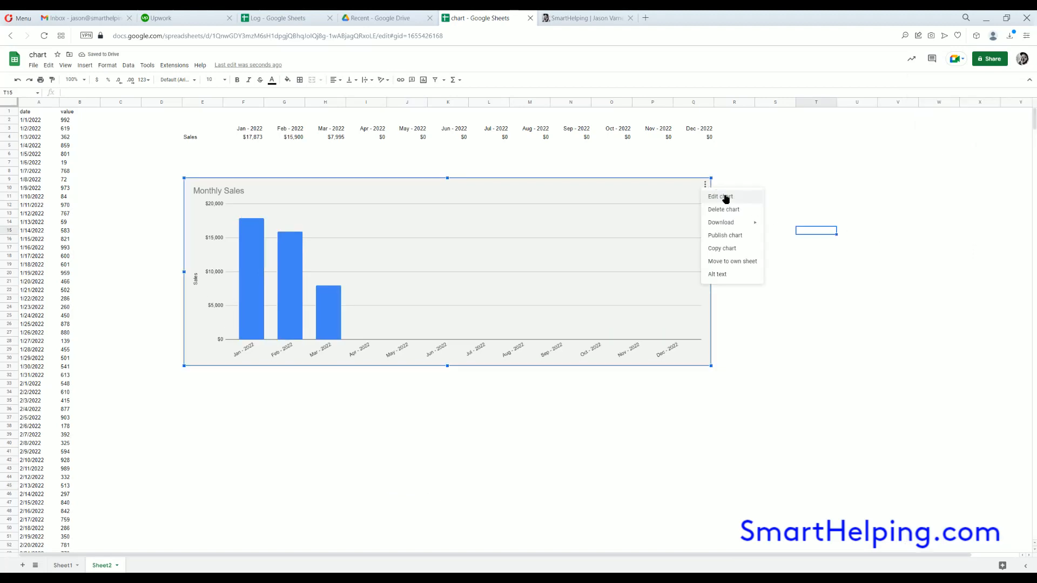
click(721, 197)
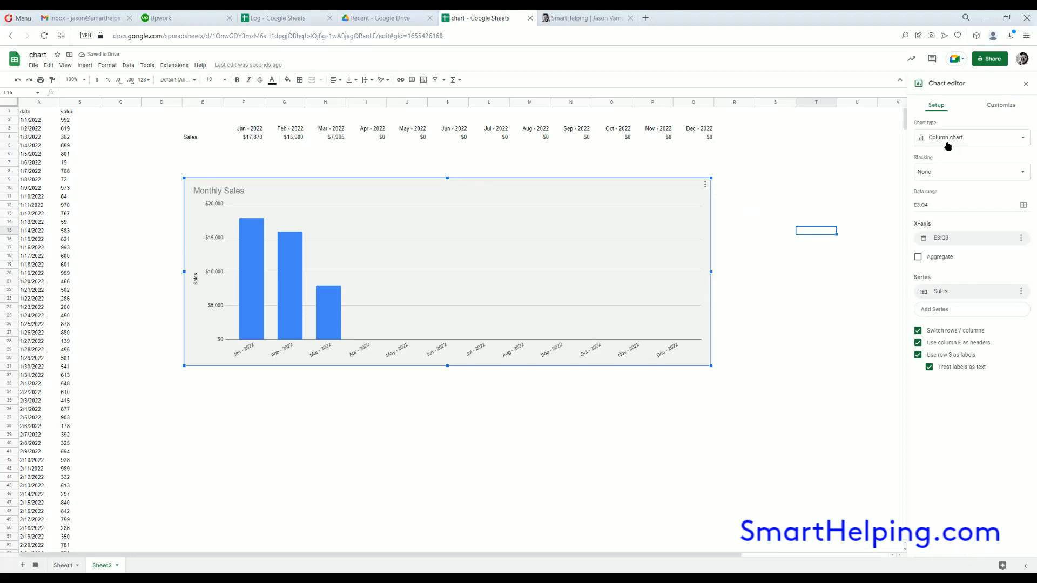
click(995, 106)
click(949, 126)
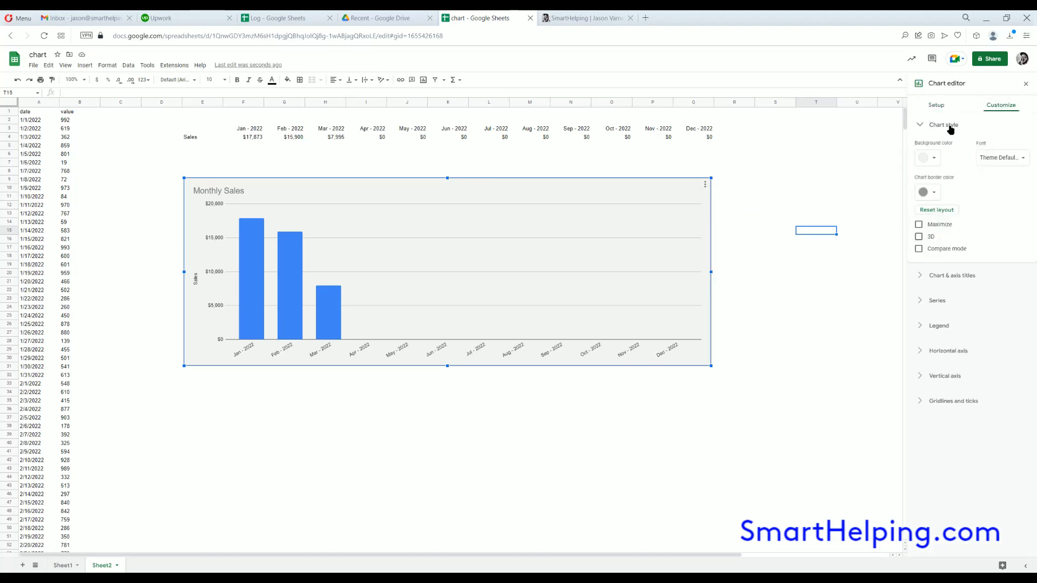
click(919, 237)
click(920, 238)
click(919, 238)
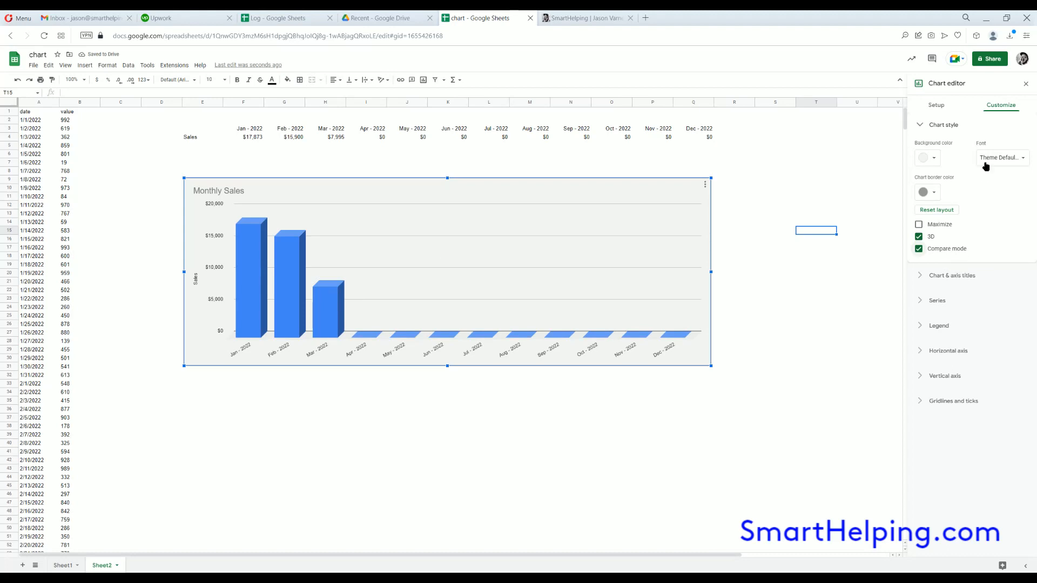
Show data labels on the chart's Sales series
click(940, 302)
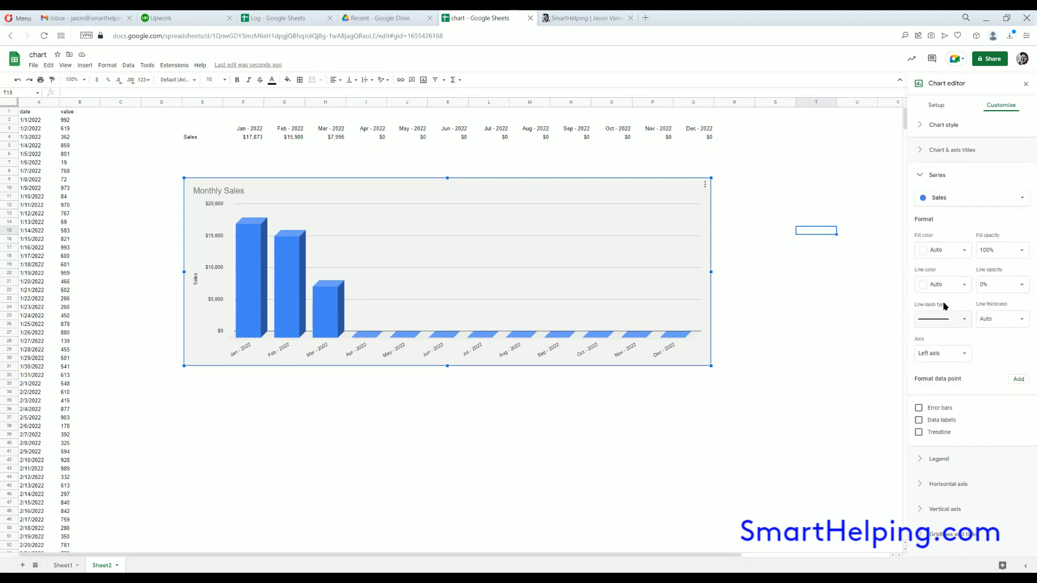
click(919, 420)
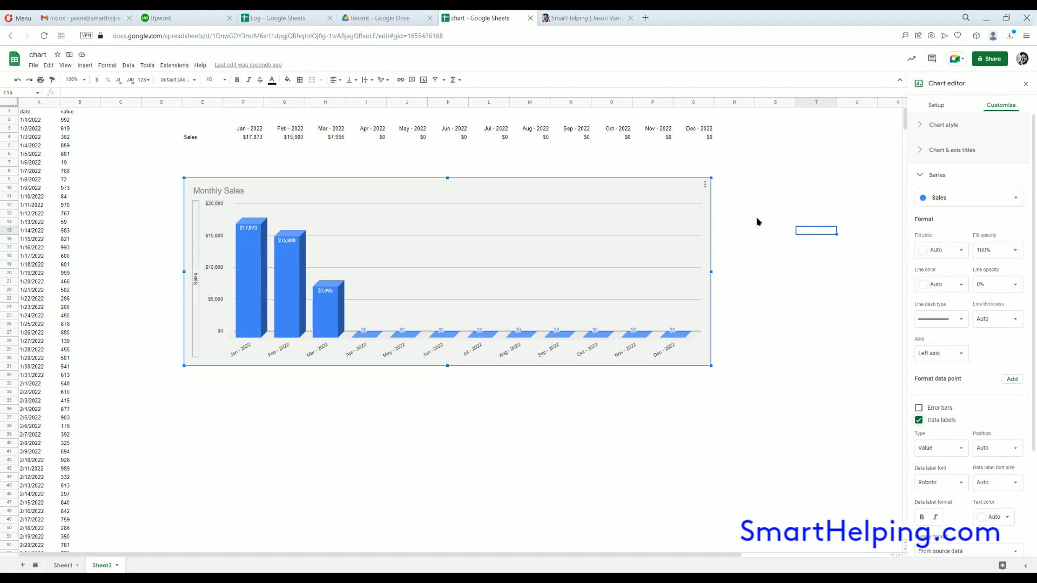
Review the chart's title, legend and setup options, and close the chart editor
click(950, 154)
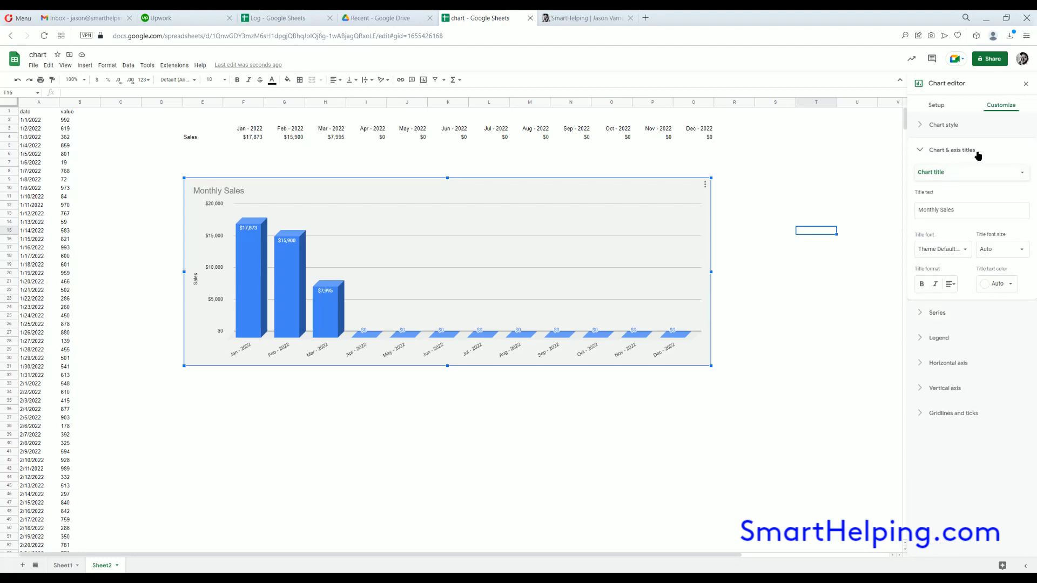
click(955, 174)
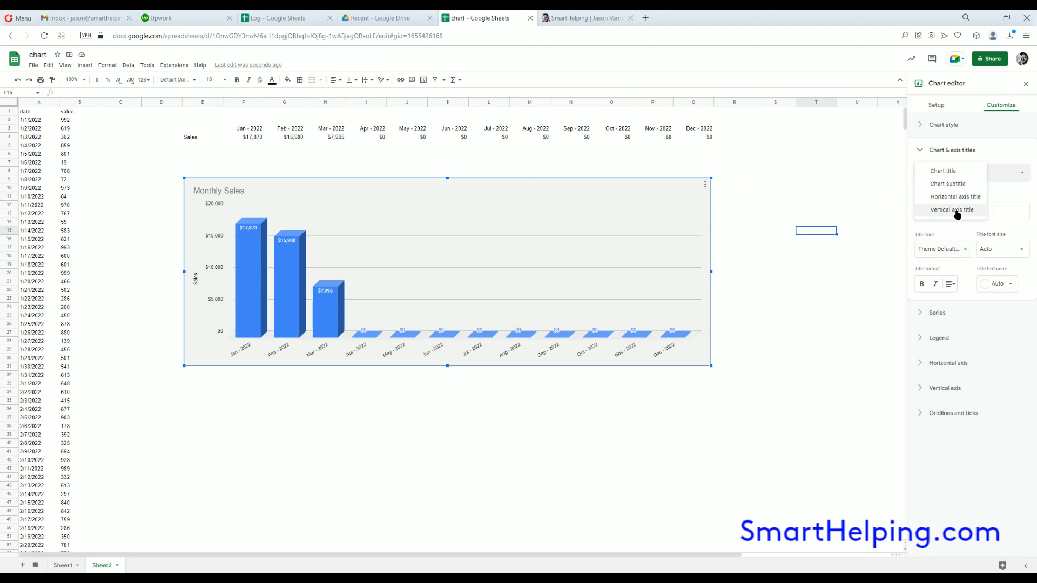
click(1008, 342)
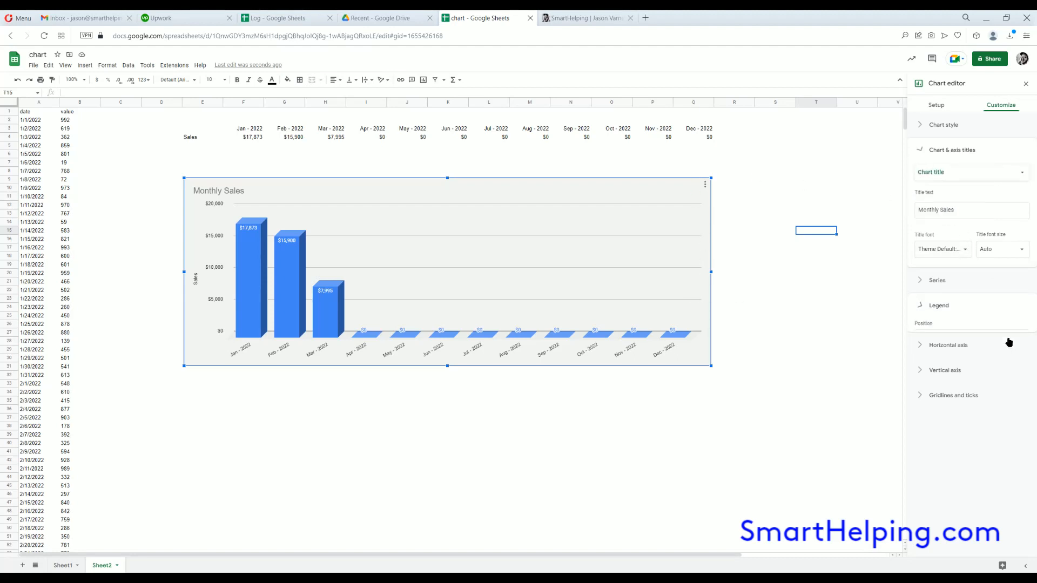
click(942, 105)
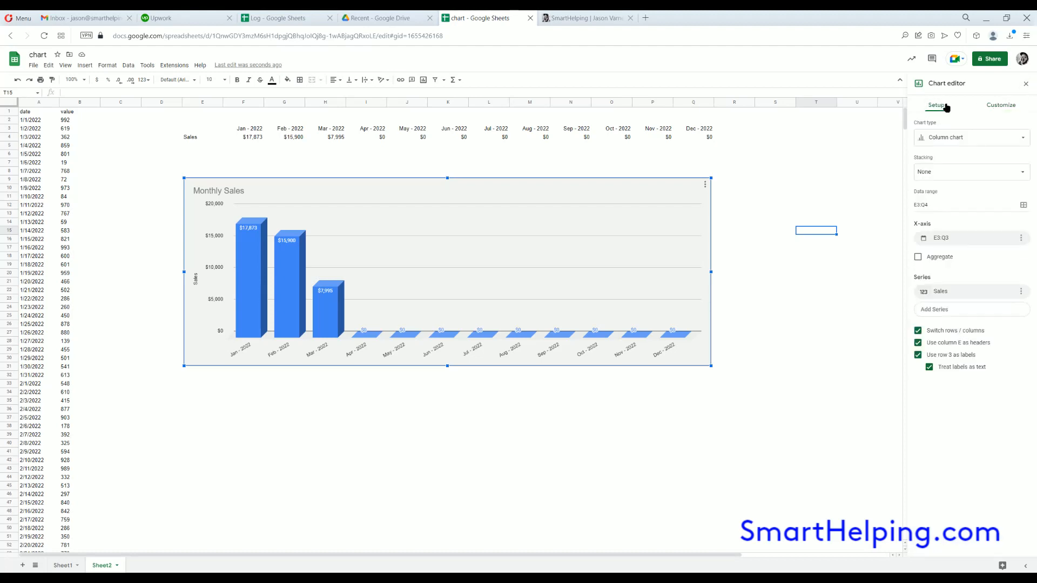
click(1027, 85)
click(857, 225)
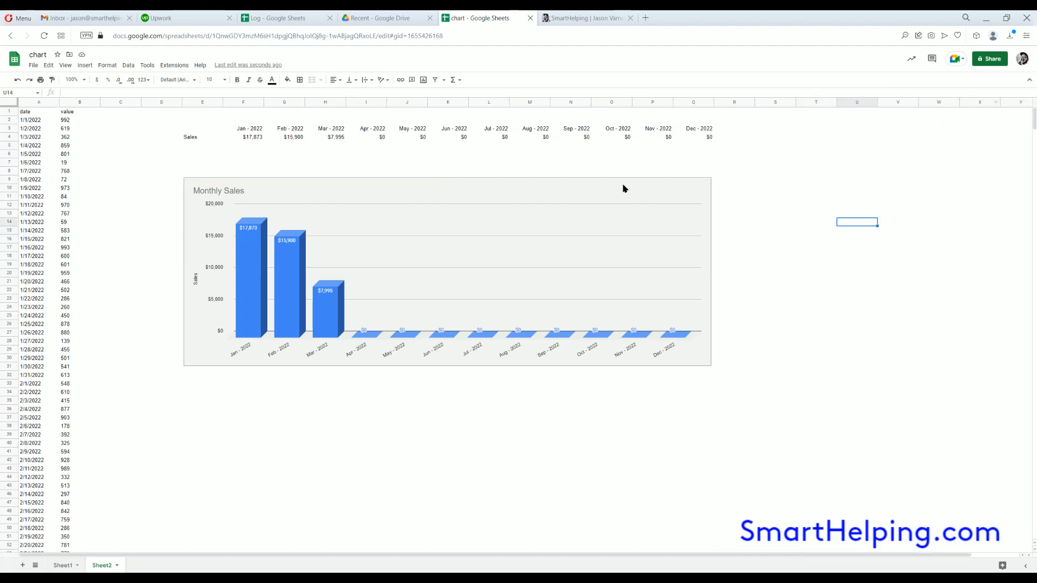
Move the chart directly under the sales row and resize it to span about columns F to Q, down to row 37
click(622, 187)
drag(623, 188, 675, 155)
drag(763, 239, 710, 239)
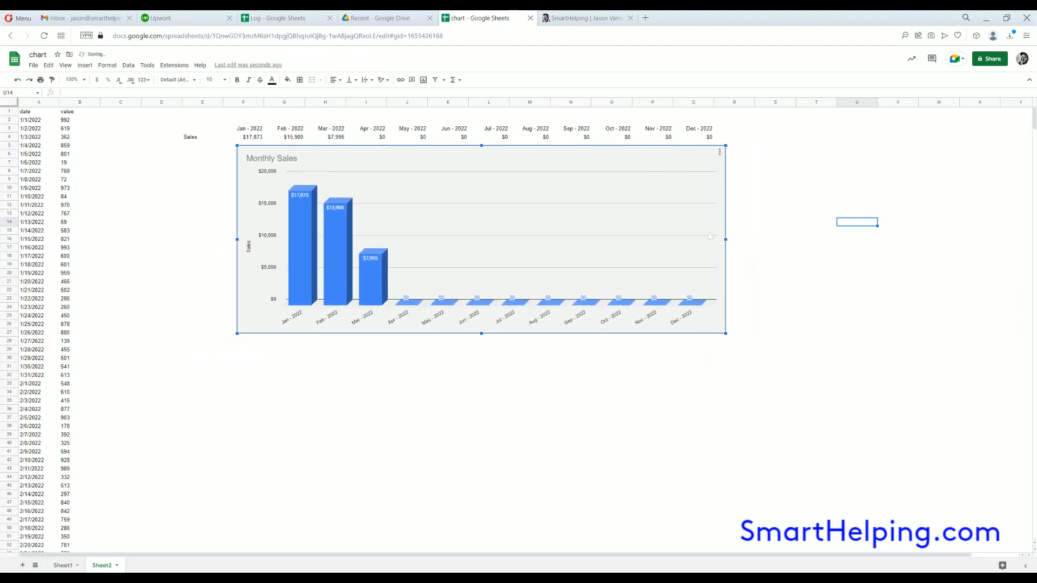
drag(473, 334, 472, 416)
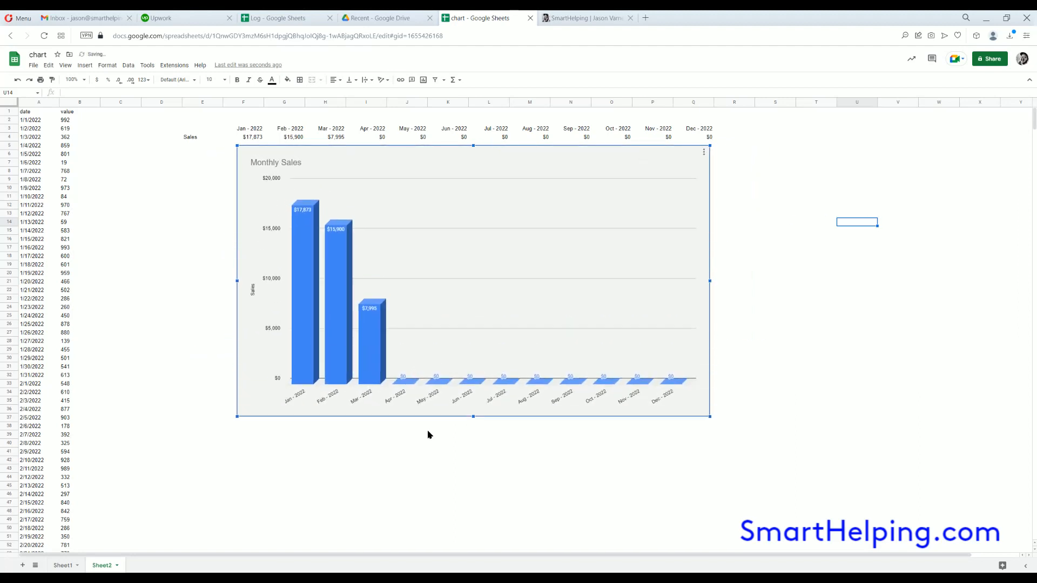
Inspect the first date in A2 and the SUMIFS formulas behind the January to March totals in F4:H4
click(28, 121)
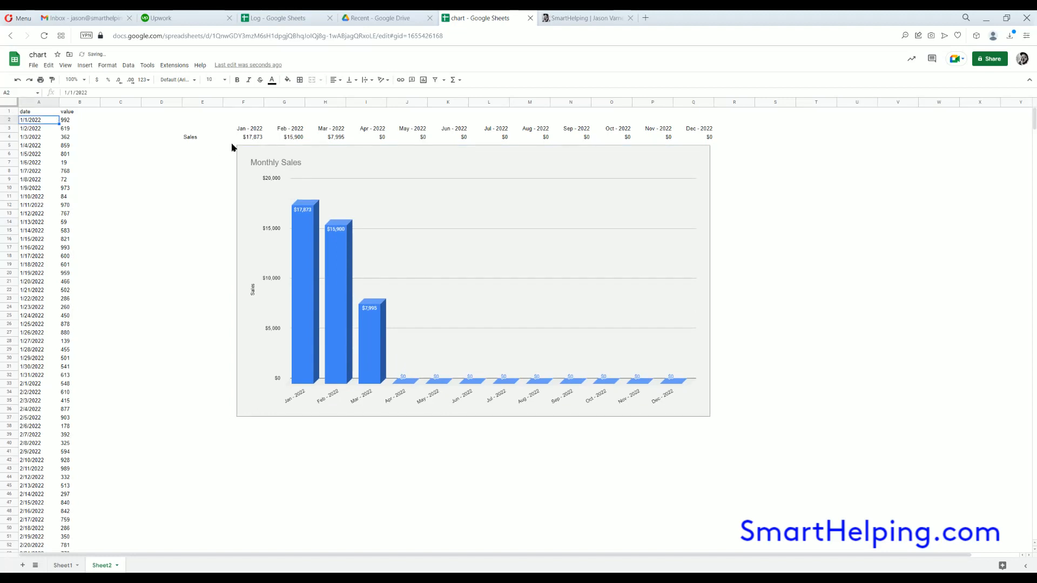
click(247, 136)
click(297, 137)
click(328, 136)
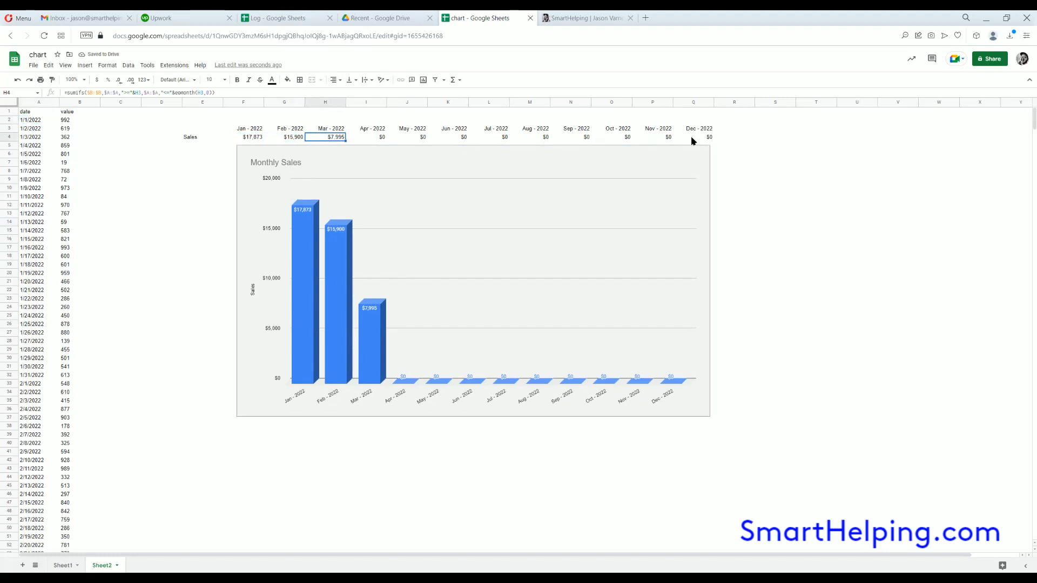
Apply all borders to the monthly totals in F4:Q4
drag(693, 139, 246, 138)
click(300, 80)
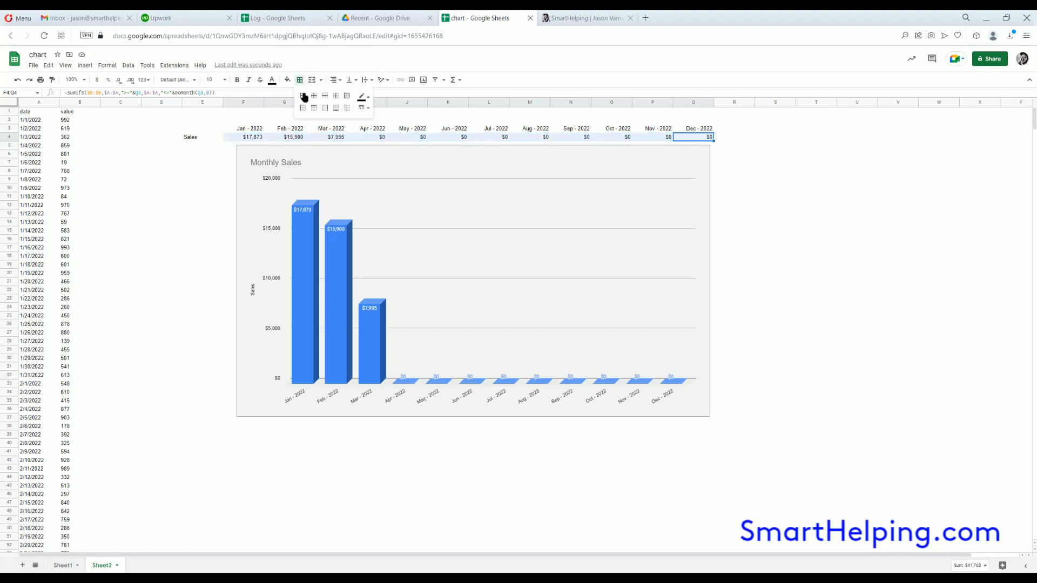
click(303, 97)
click(172, 225)
Make the Sales label and the monthly totals in E4:Q4 bold
click(209, 140)
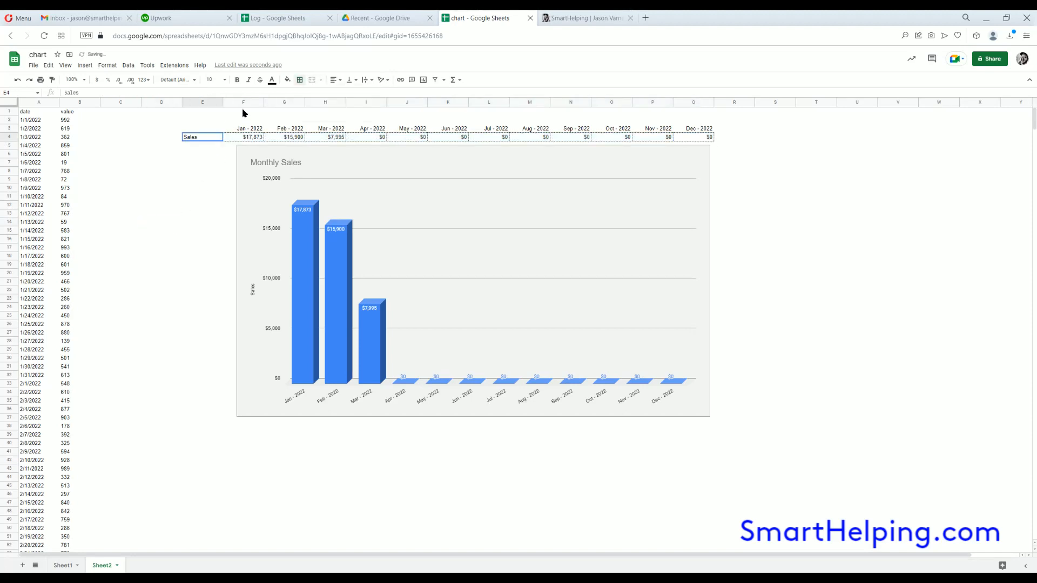
drag(190, 139, 671, 138)
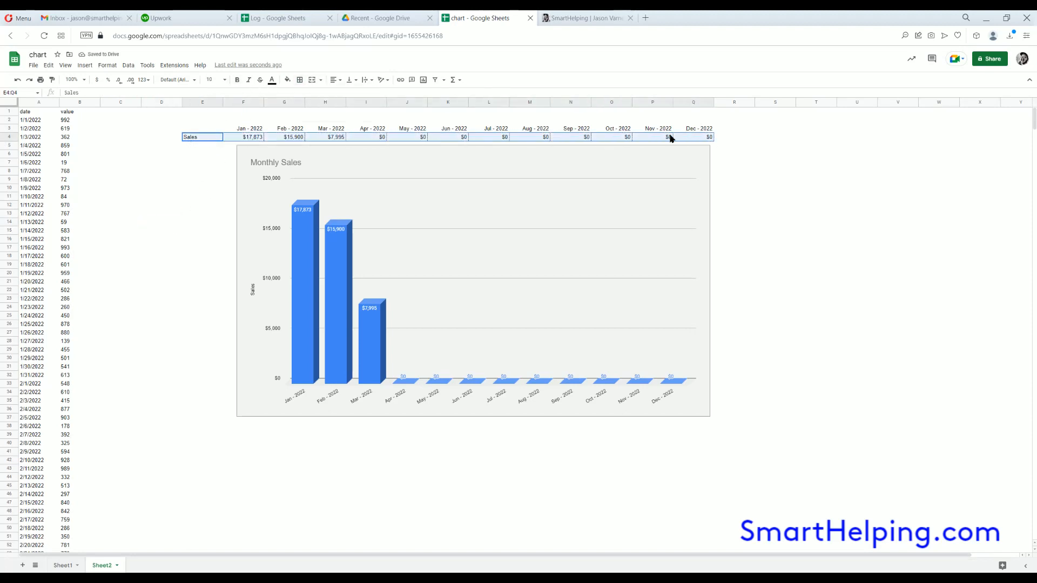
click(238, 80)
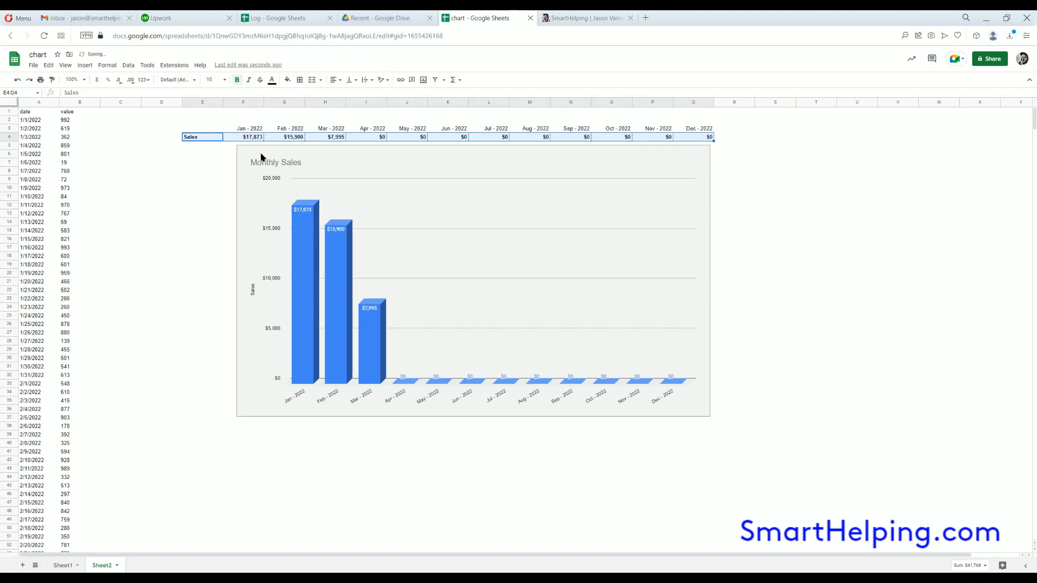
Move the Monthly Sales chart so its upper-left corner sits at column F, about row 7, leaving space below the totals
click(254, 156)
drag(253, 155, 240, 175)
click(773, 265)
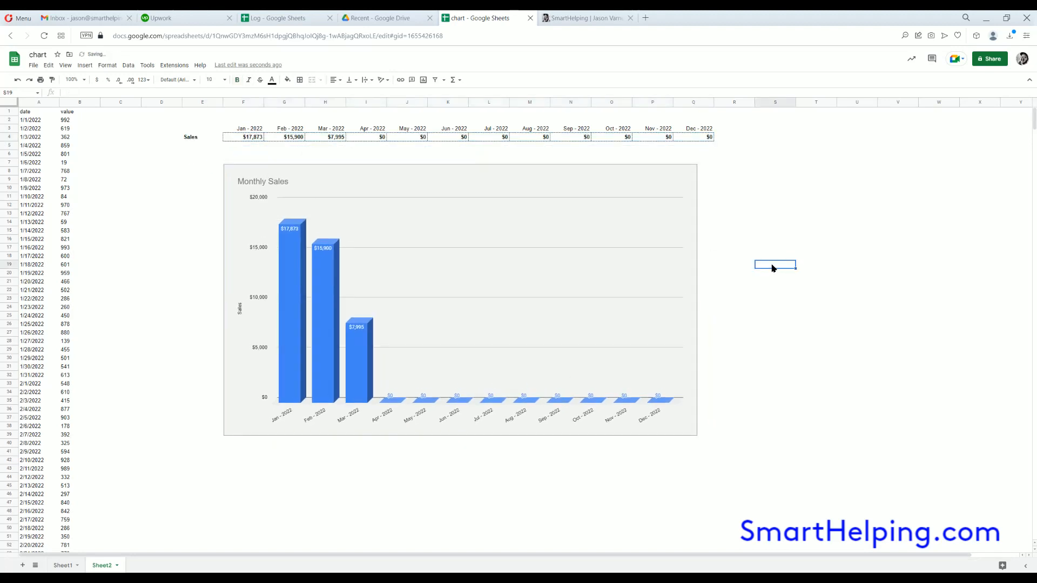
click(750, 197)
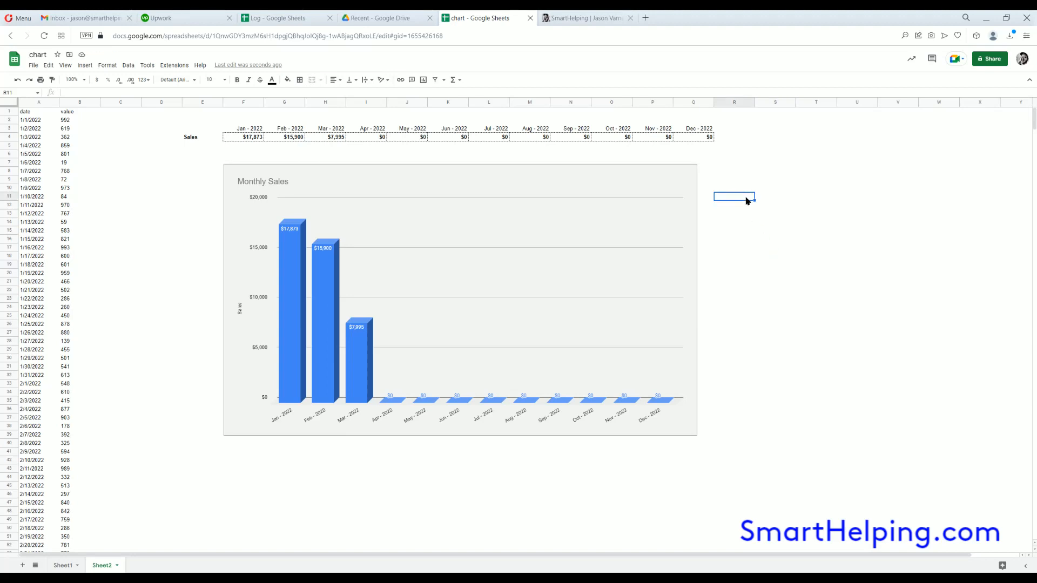
Review the SUMIFS formula behind the January total in F4 and the daily dates and values in columns A and B
click(252, 140)
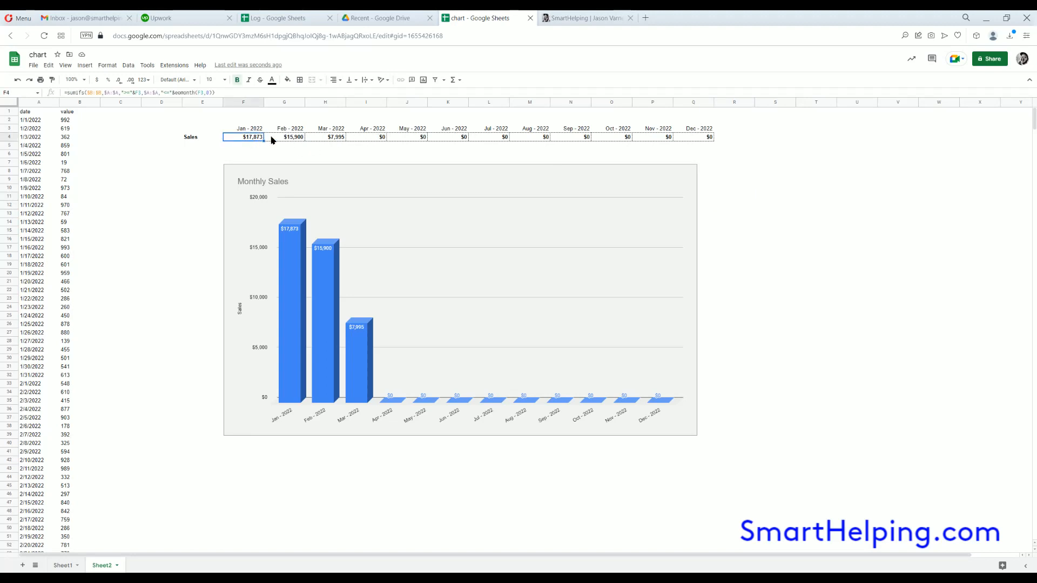
click(90, 121)
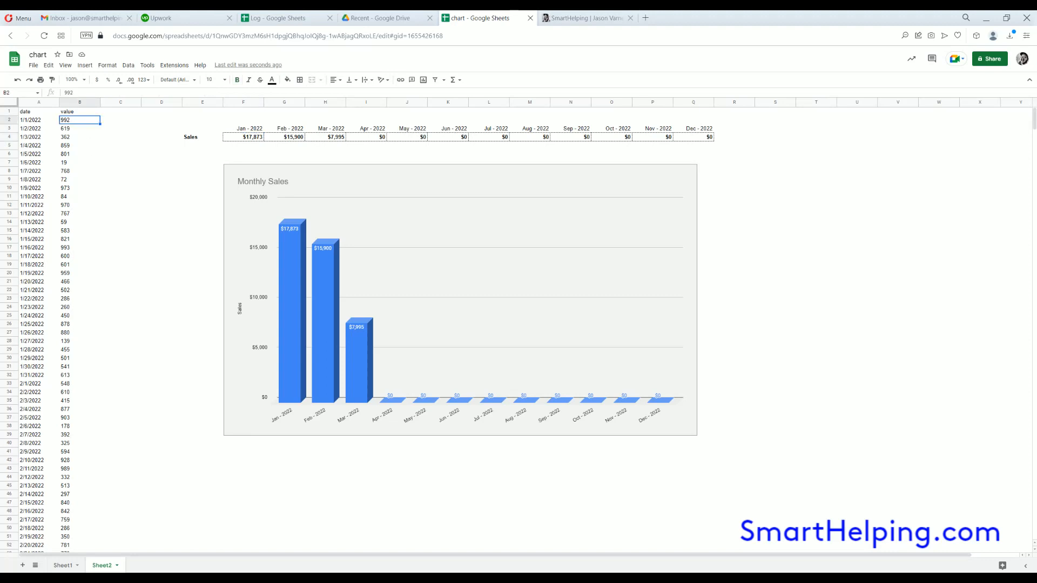
drag(78, 123, 113, 130)
click(33, 122)
drag(112, 180, 112, 181)
click(114, 126)
click(112, 187)
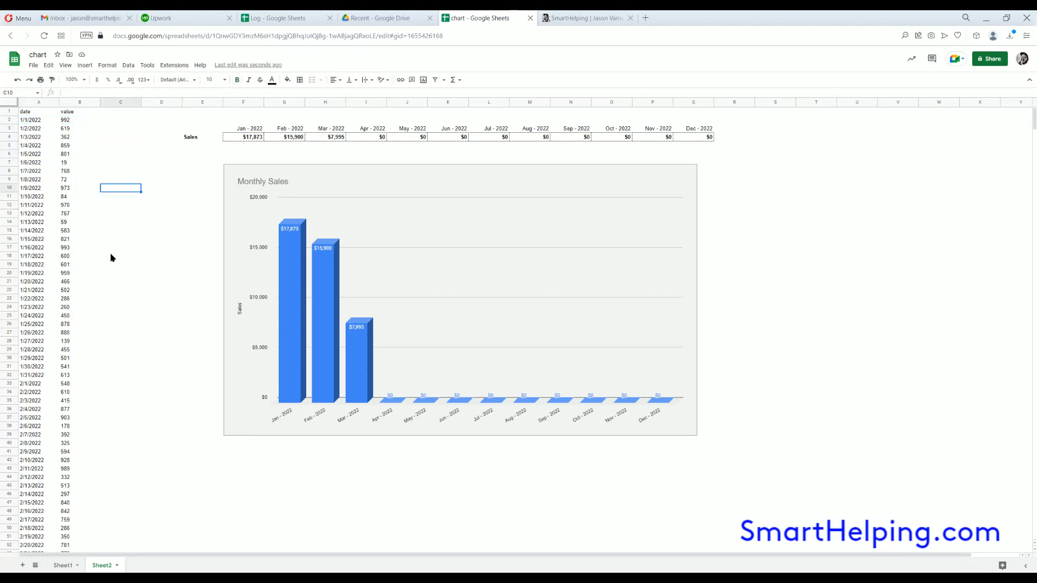
drag(76, 120, 78, 188)
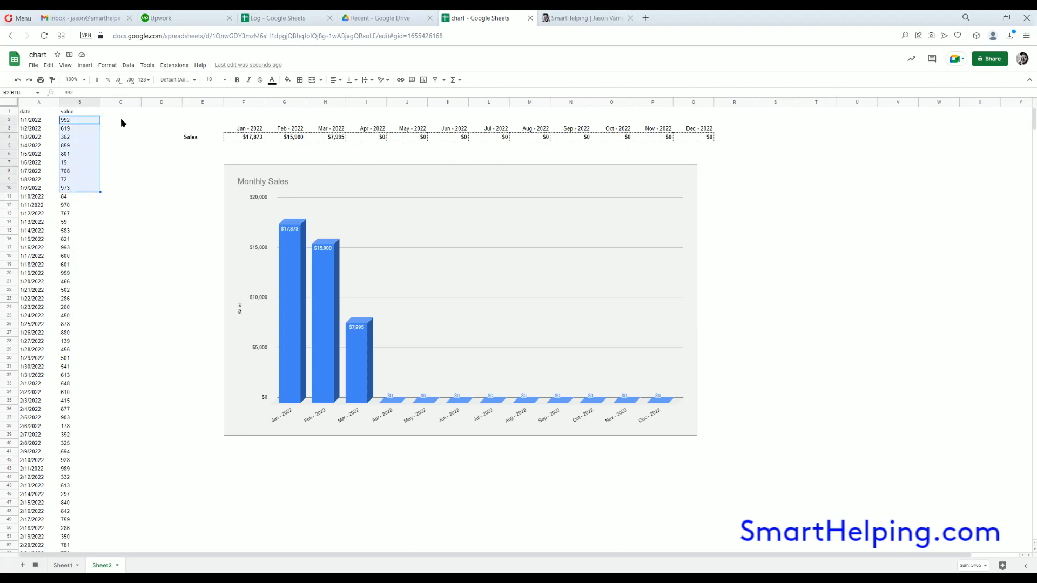
click(120, 120)
click(114, 139)
click(121, 189)
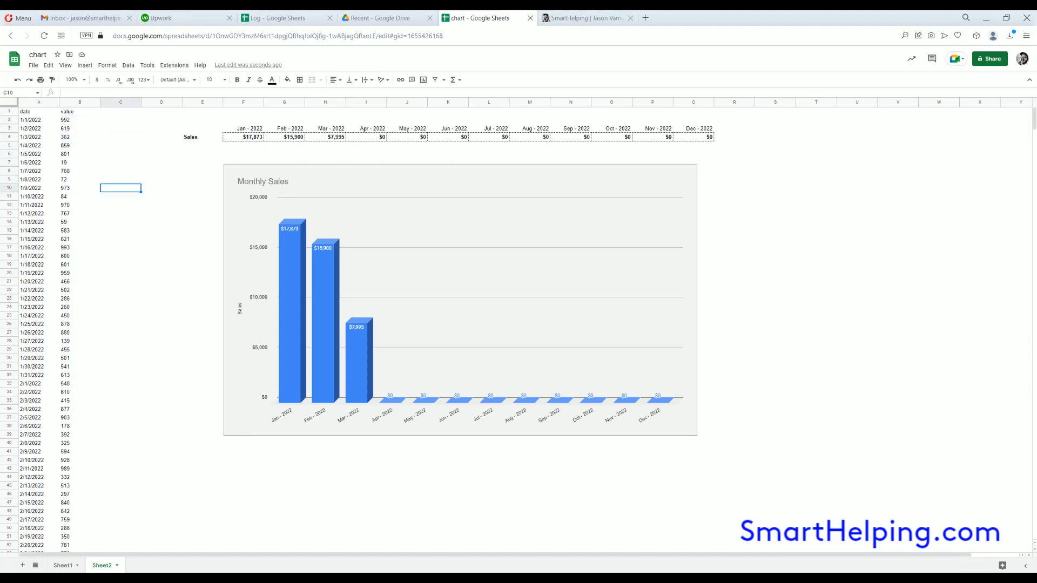
click(116, 239)
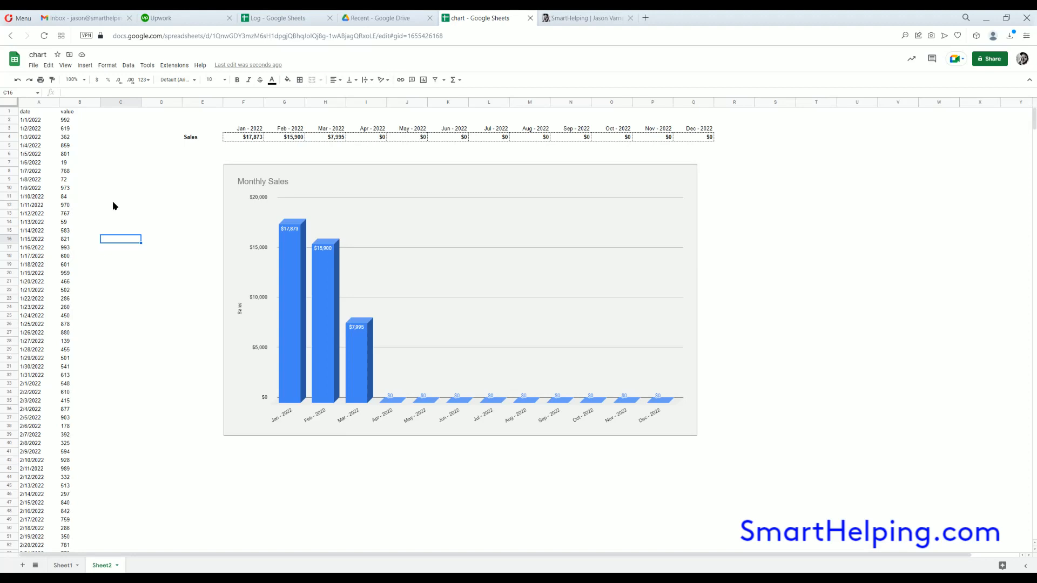
click(108, 143)
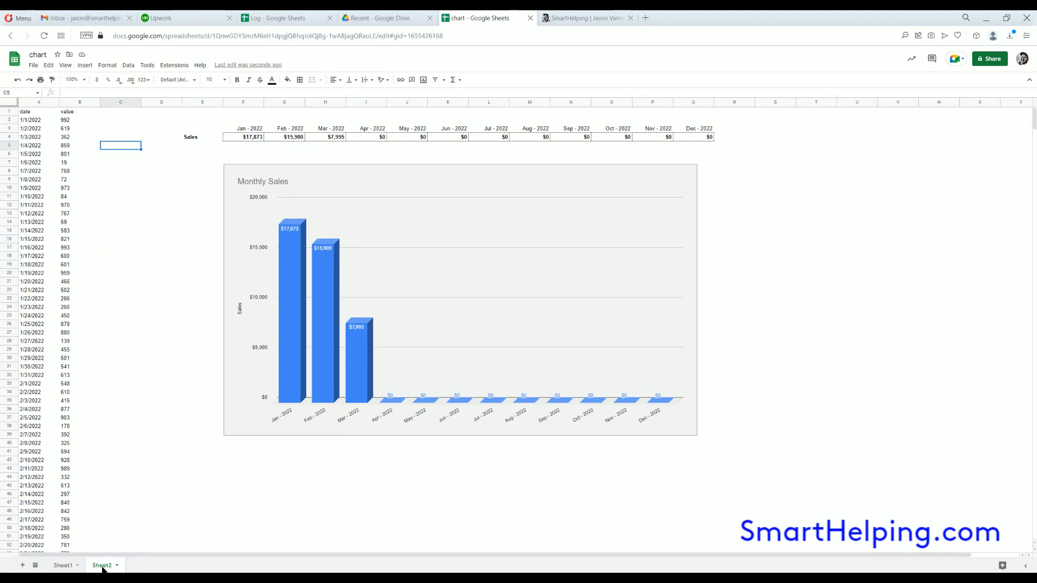
Compare the COUNTIFS formula in E10 on Sheet1 with the SUMIFS formula in F4 on Sheet2
click(67, 568)
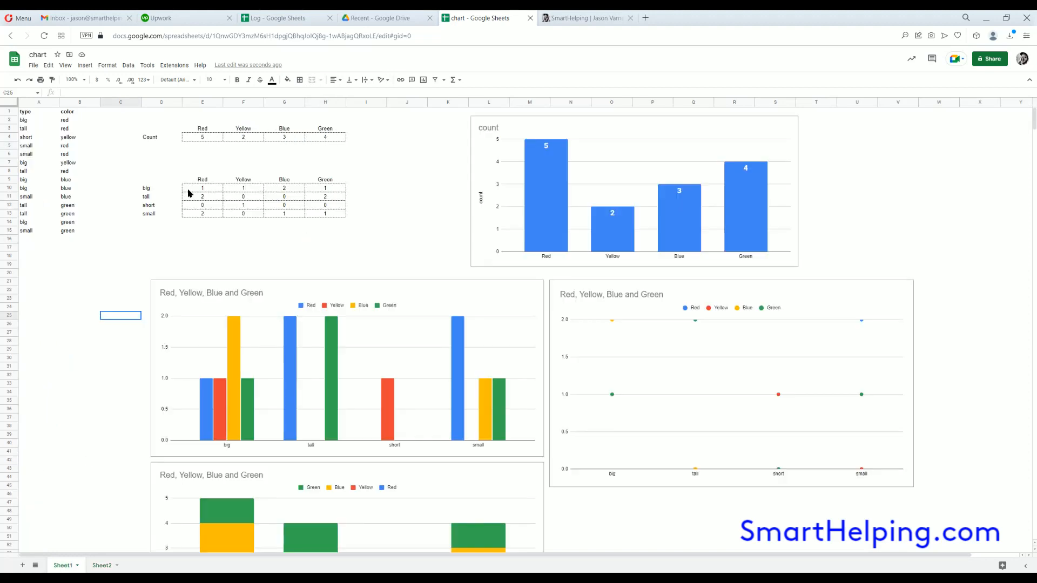
drag(198, 138, 244, 139)
click(188, 191)
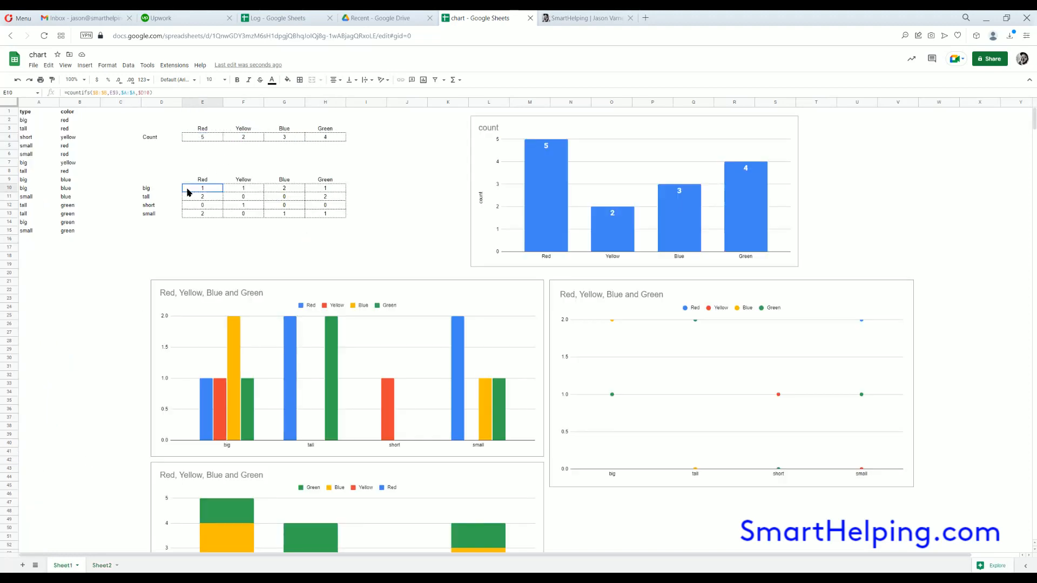
click(101, 566)
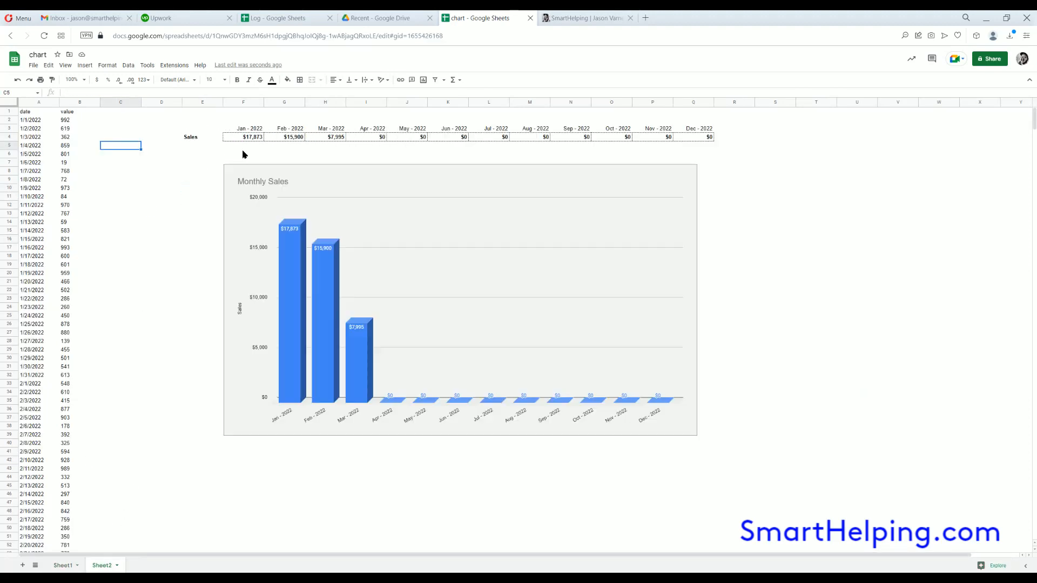
click(254, 142)
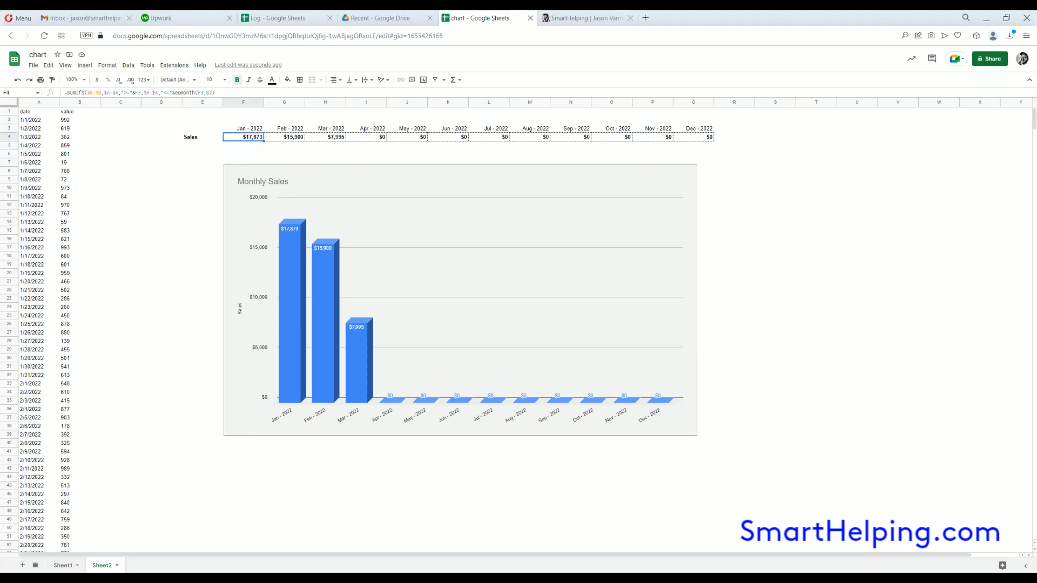
On Sheet1, shorten the scatter chart to about the height of the clustered column chart beside it
click(58, 566)
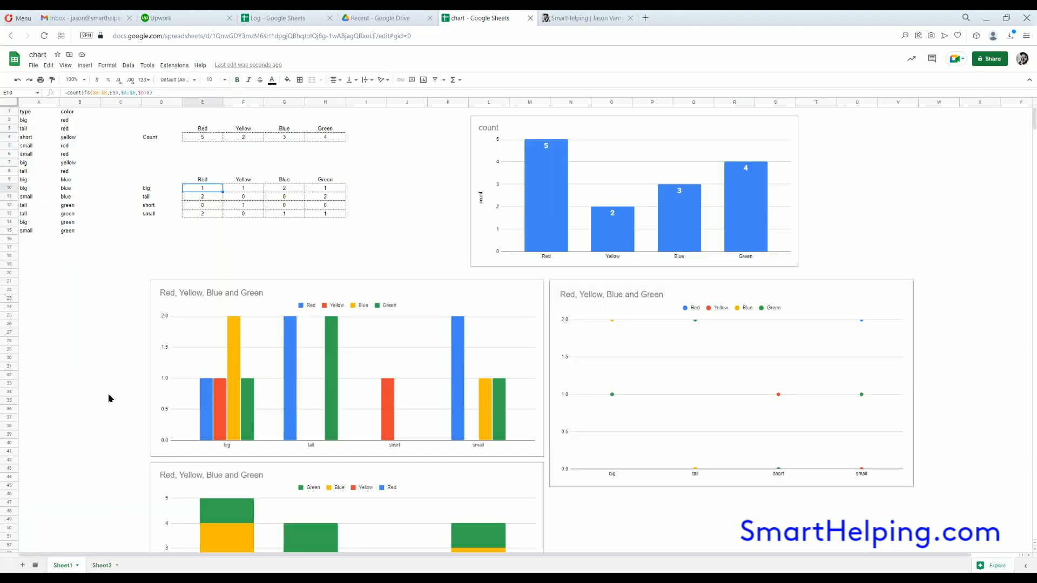
click(627, 290)
drag(733, 488, 733, 454)
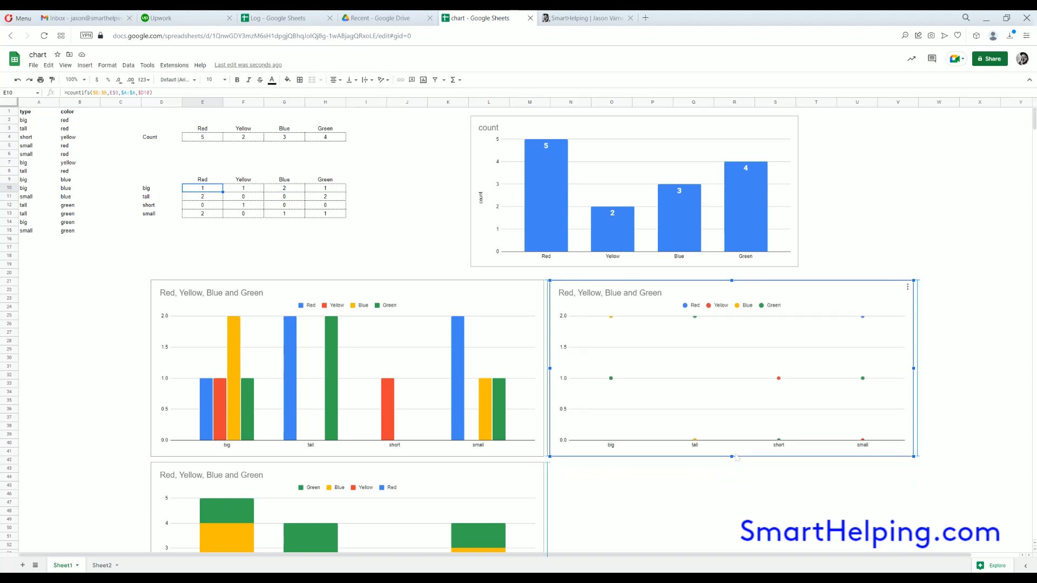
click(730, 483)
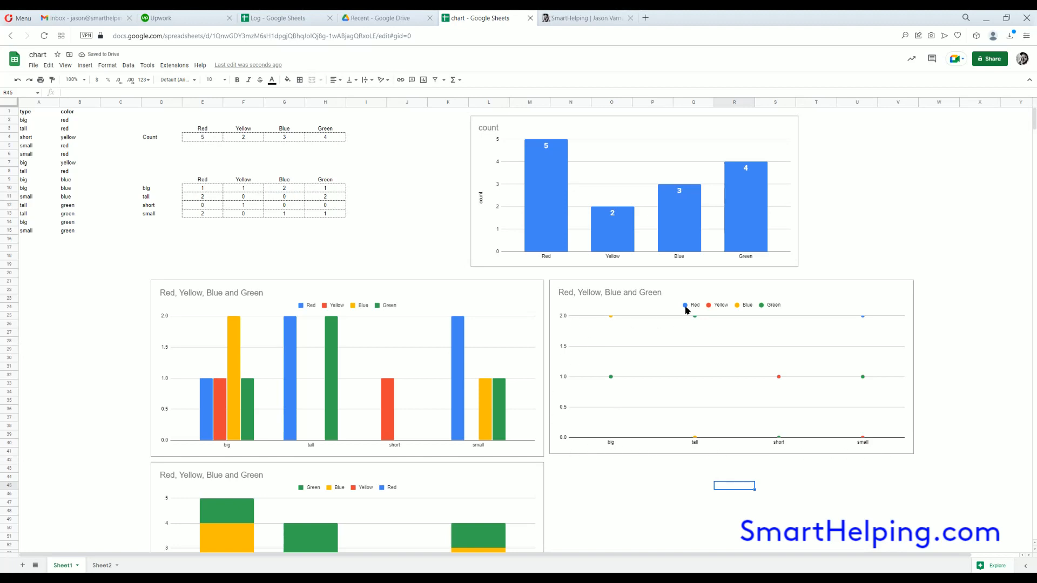
Look over the charts on Sheet1 and move the count chart to column N, directly above the scatter chart
scroll(179, 382, down, 3)
scroll(277, 373, down, 3)
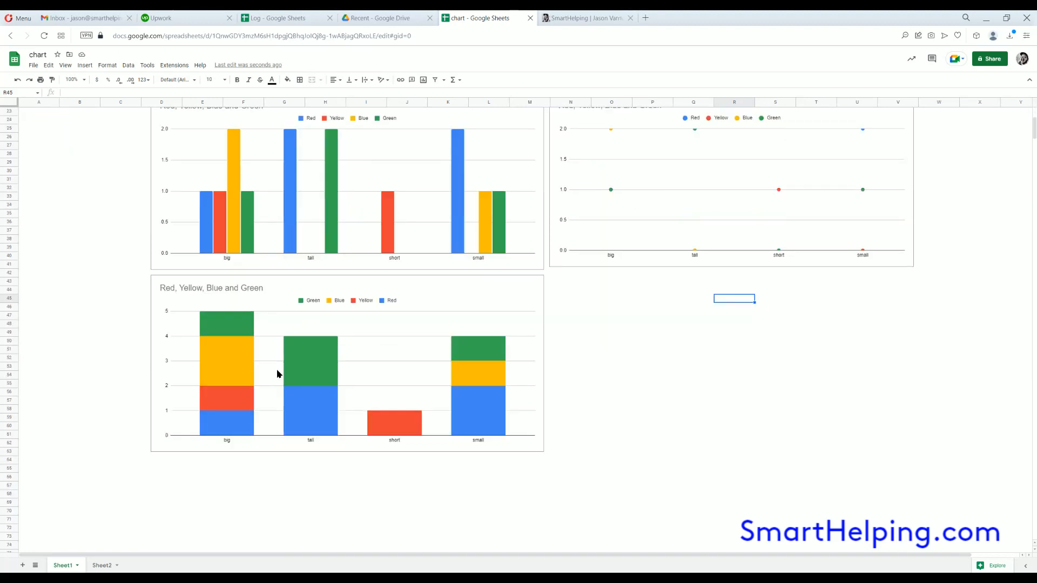
scroll(277, 374, up, 6)
click(227, 248)
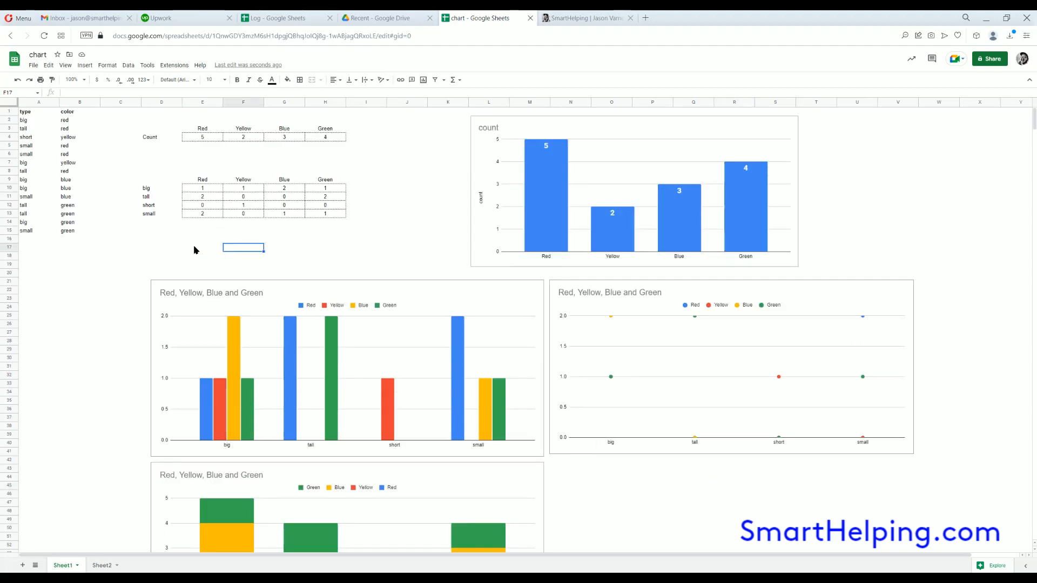
drag(598, 134, 675, 145)
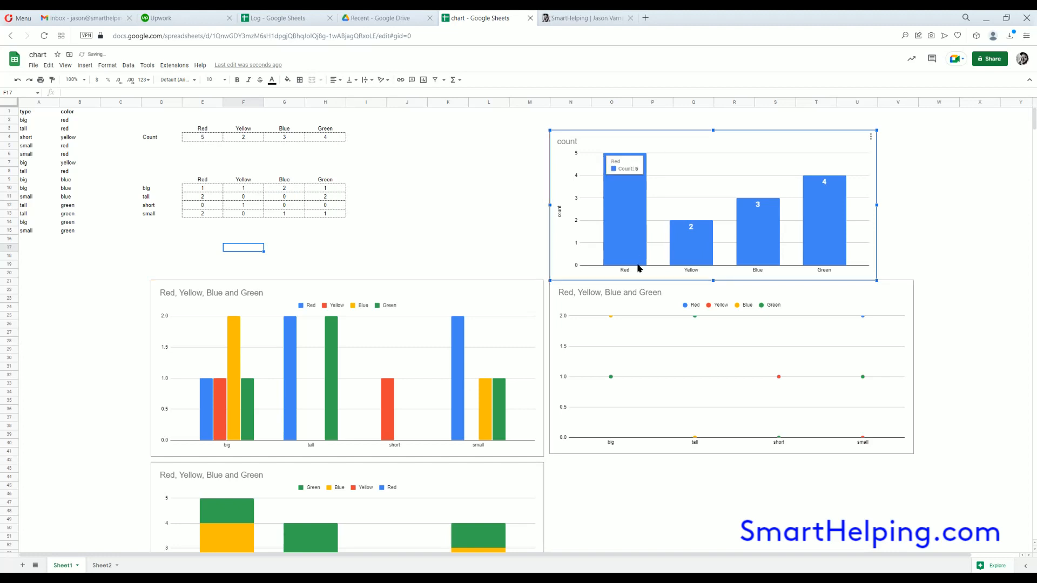
Move the scatter chart down beside the stacked column chart, with their upper edges aligned
scroll(646, 260, down, 2)
drag(684, 195, 686, 378)
click(679, 309)
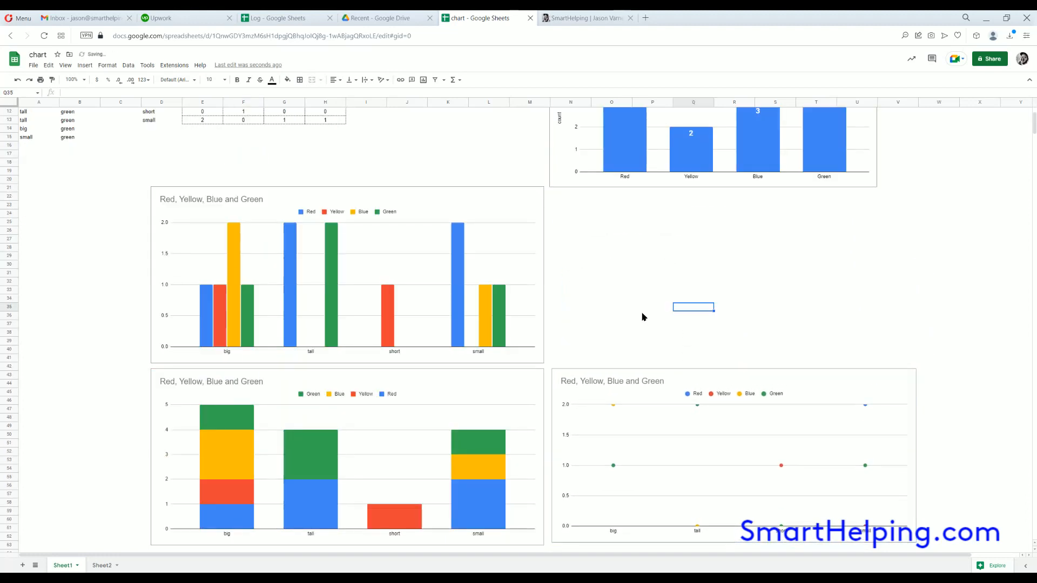
Move the count chart beside the clustered column chart and resize it to span about columns N to V, rows 21 to 41
scroll(641, 315, up, 2)
click(588, 136)
drag(708, 285, 713, 457)
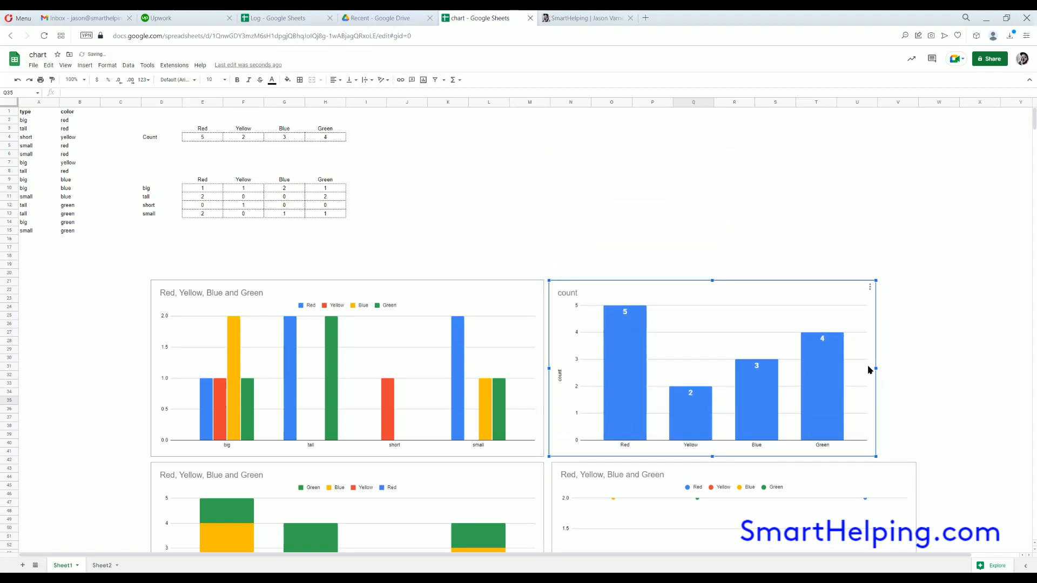
drag(876, 369, 913, 368)
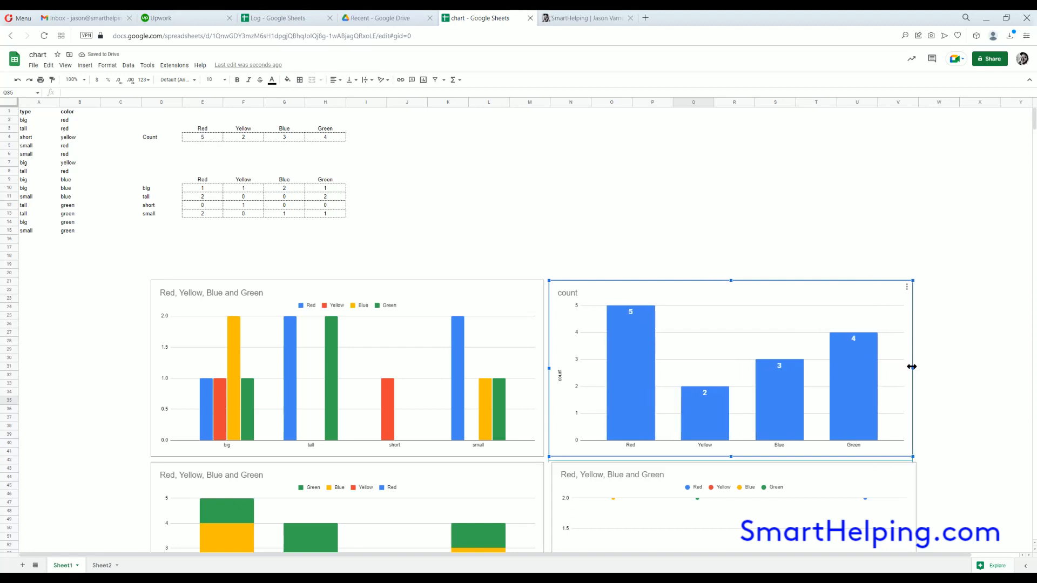
click(578, 136)
text(www)
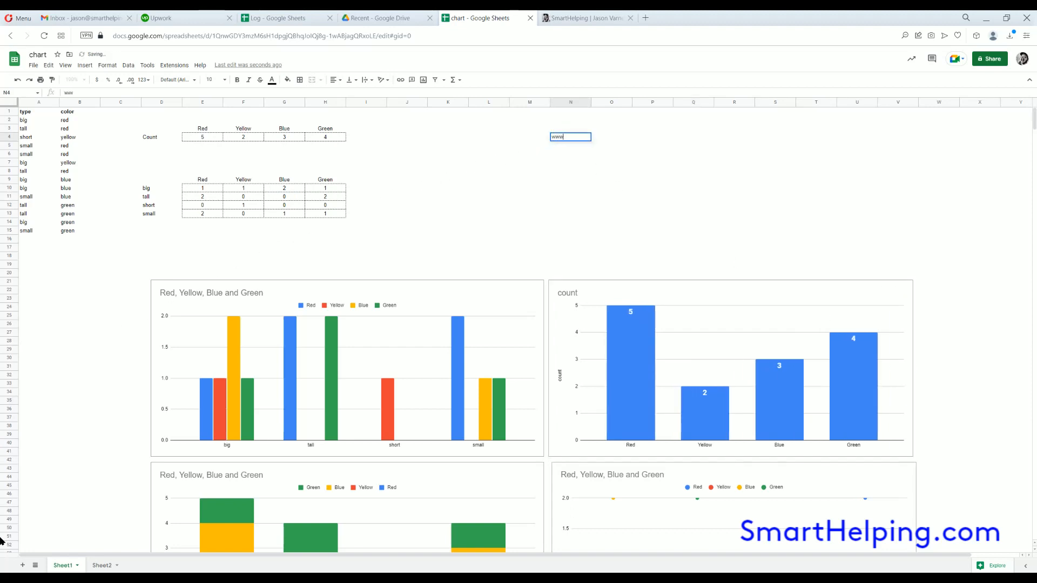
text(.smarthelping.com)
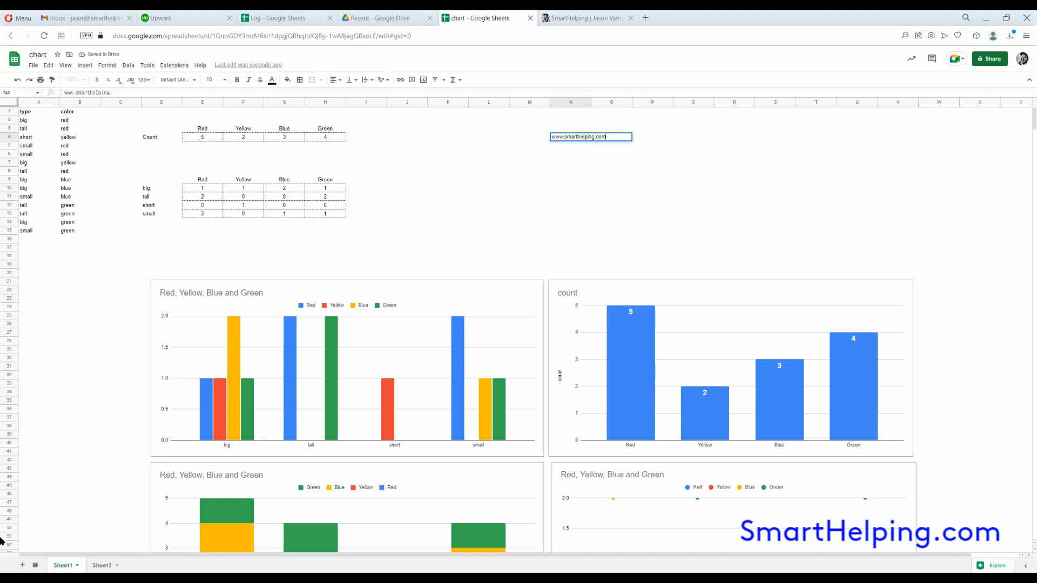
key(Return)
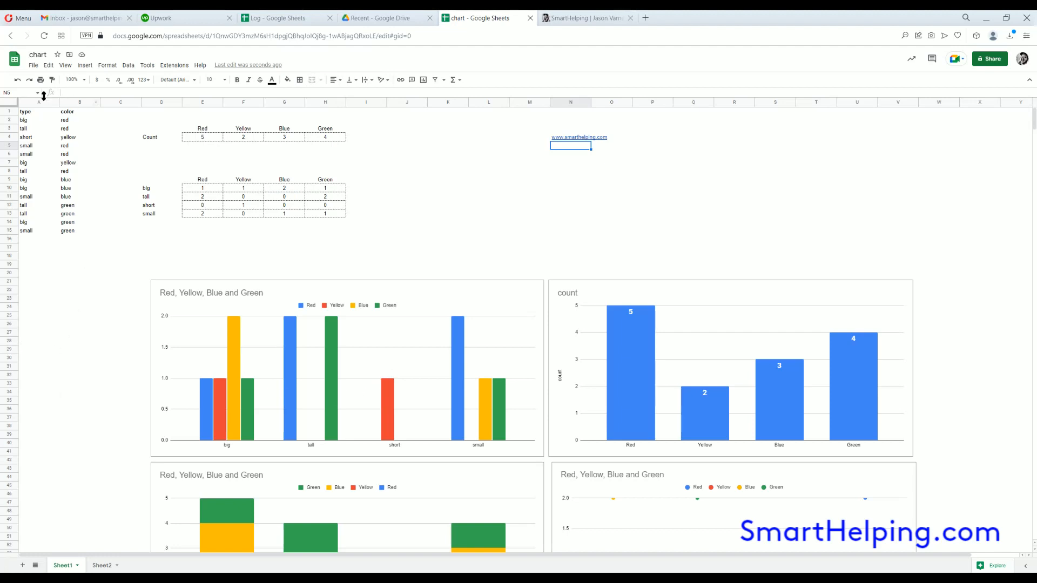
click(403, 164)
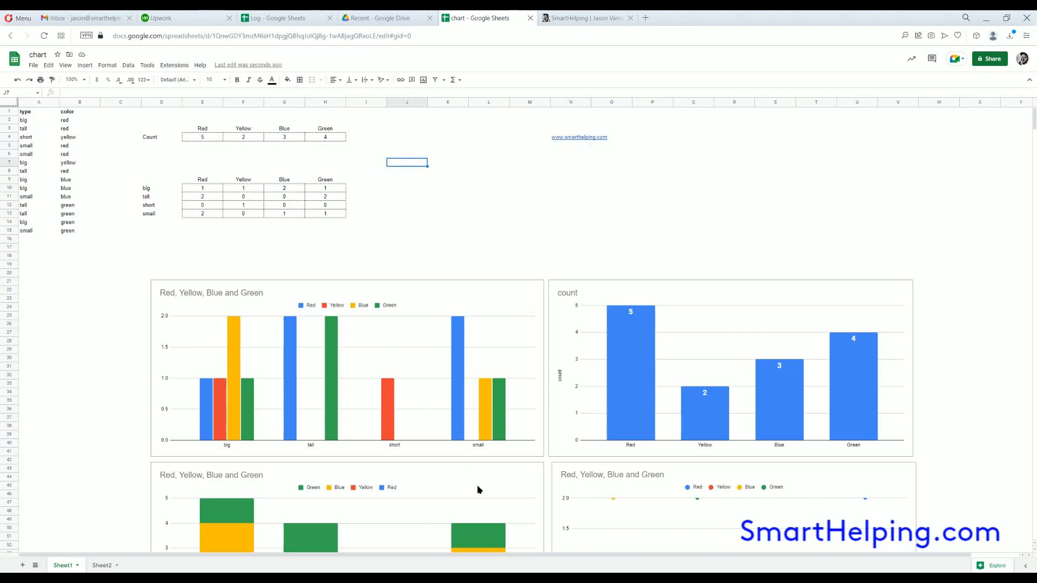